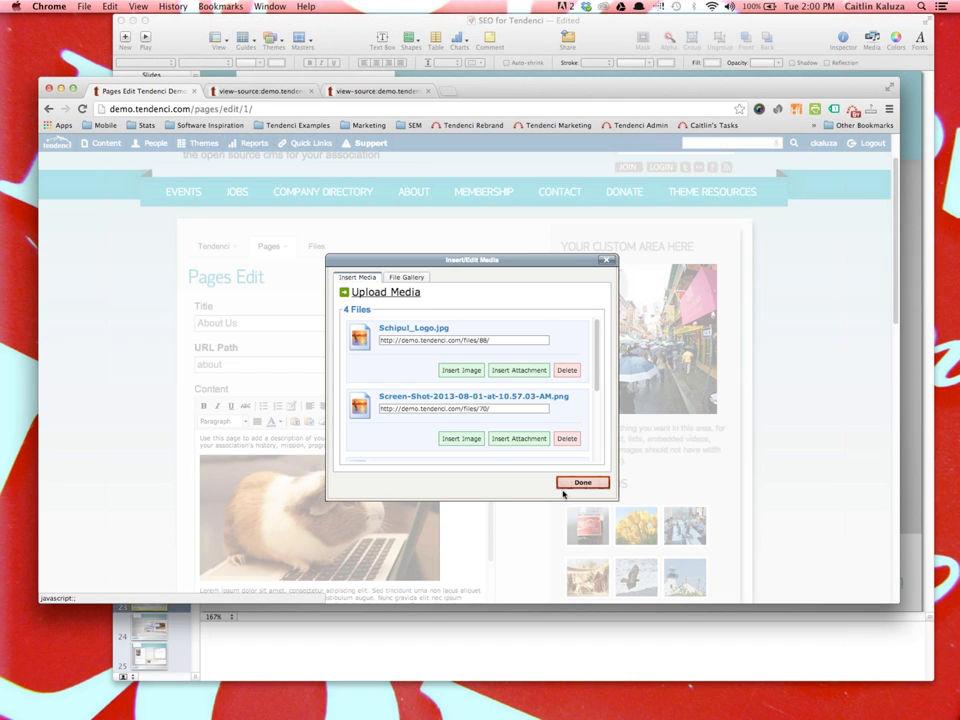
- Set the title and alt text of the guinea pig image to "Carl the Guinea Pig" and update the image
left_click(581, 482)
left_click(361, 530)
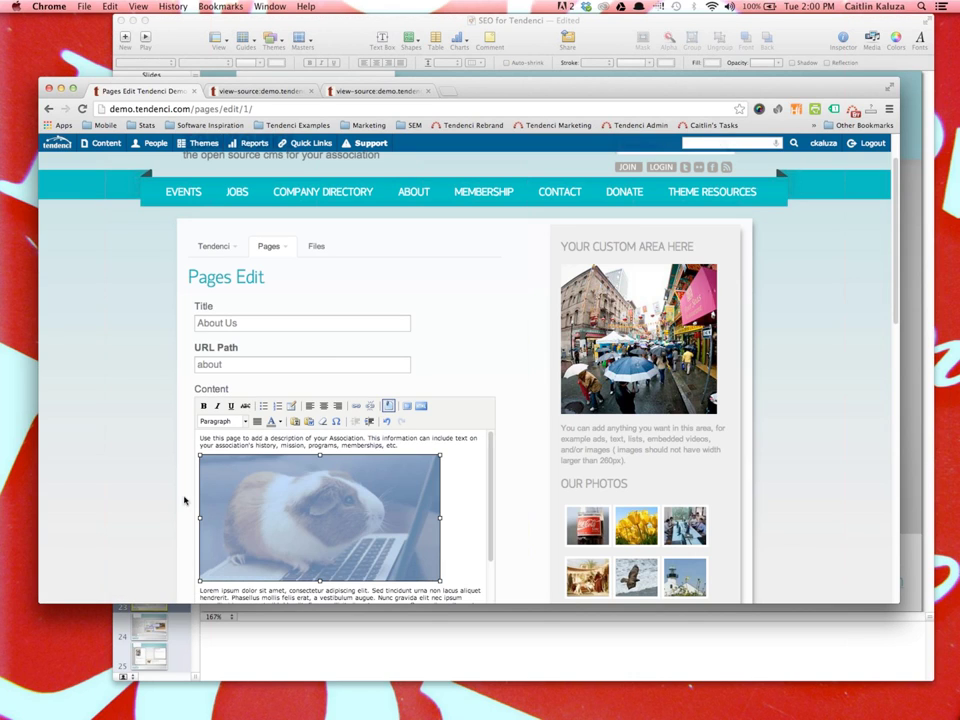
scroll(171, 493, "down", 1)
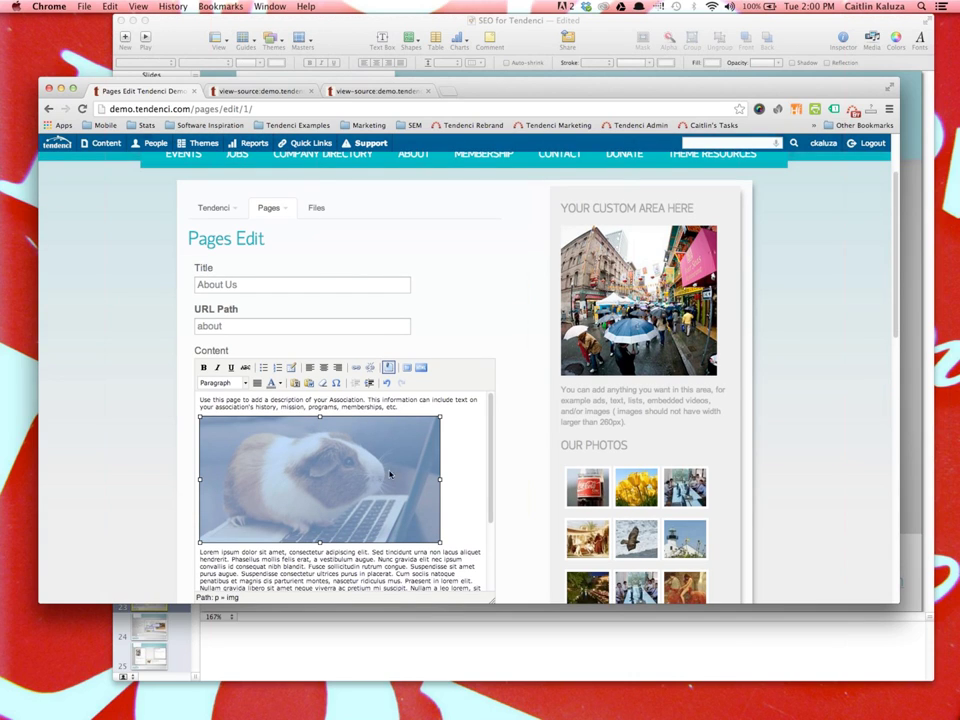
left_click(388, 369)
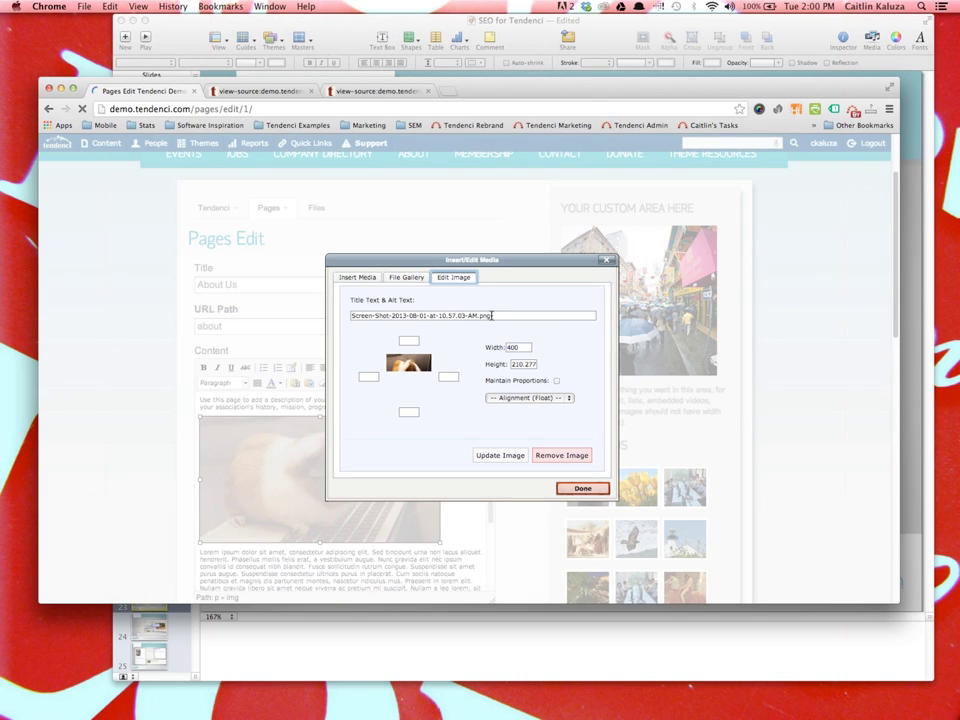
left_click_drag(492, 316, 347, 317)
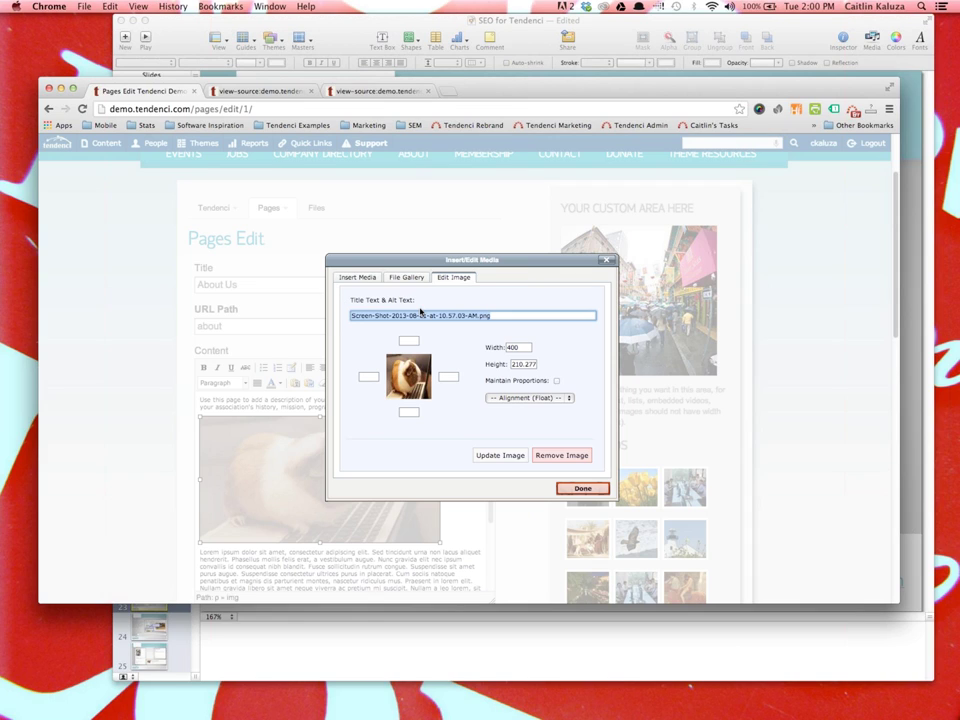
type("Carl the Guinea Pig")
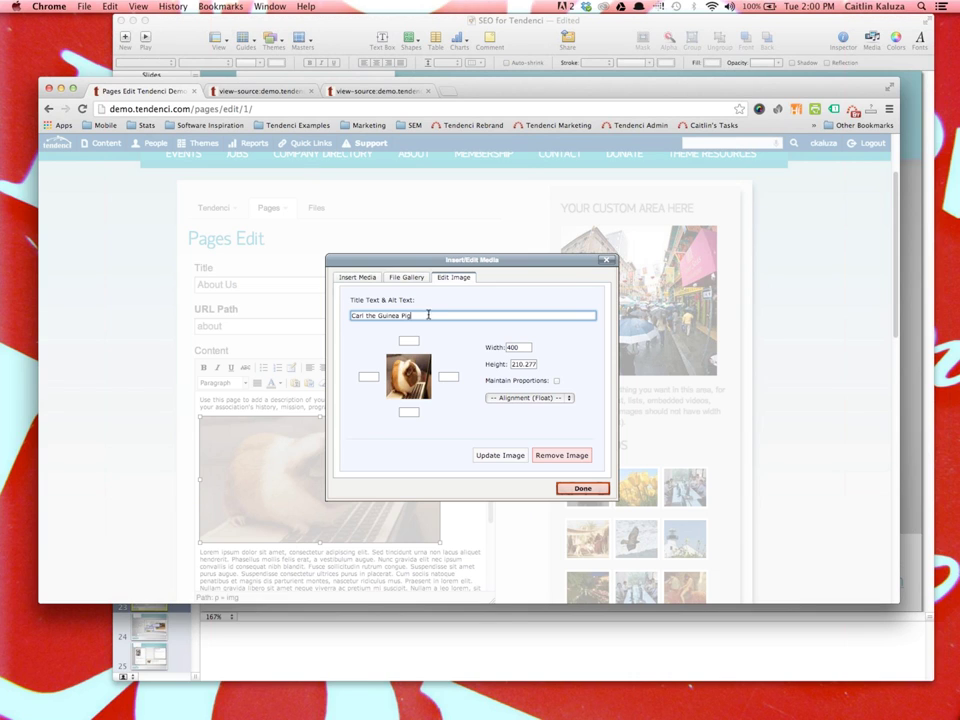
left_click(494, 457)
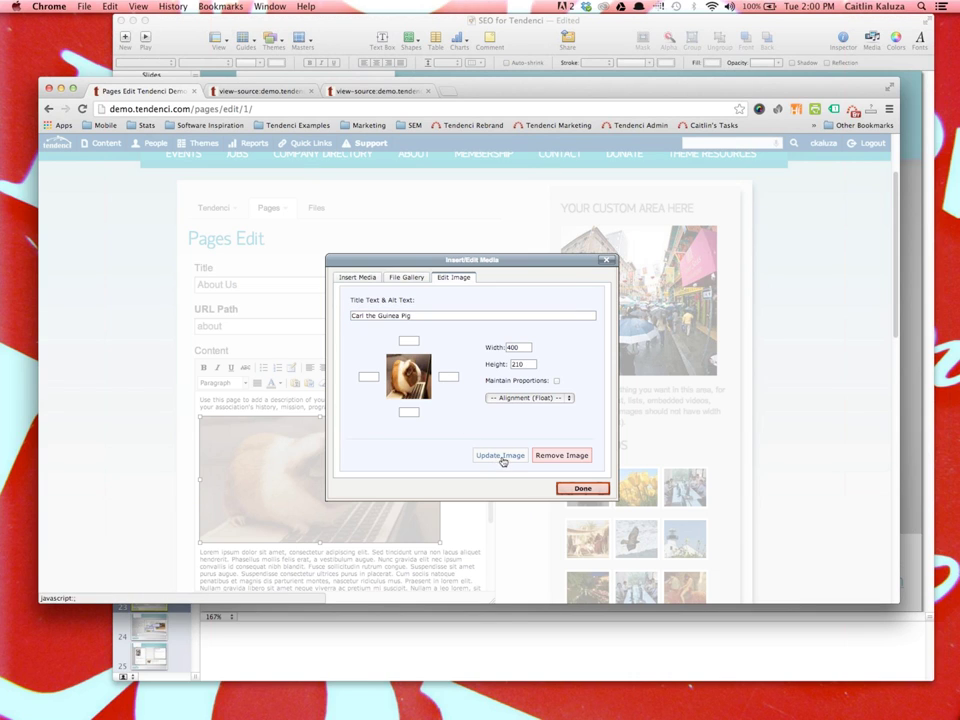
left_click(585, 489)
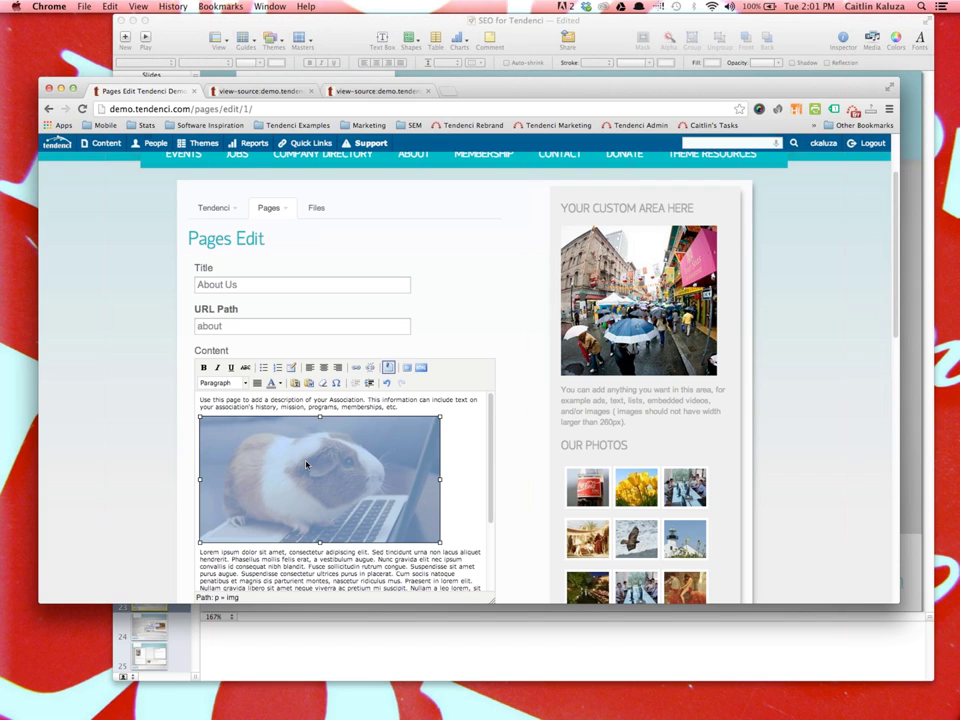
- Save the About Us page changes and check the title text of the guinea pig image on the published page
left_click(388, 367)
left_click(606, 259)
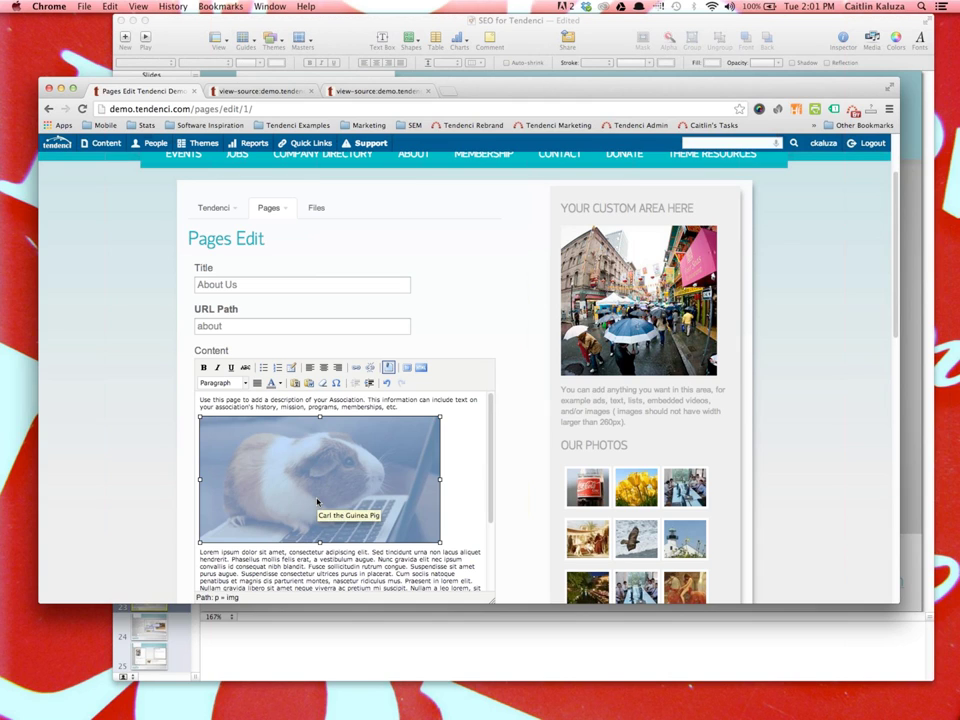
scroll(170, 490, "down", 15)
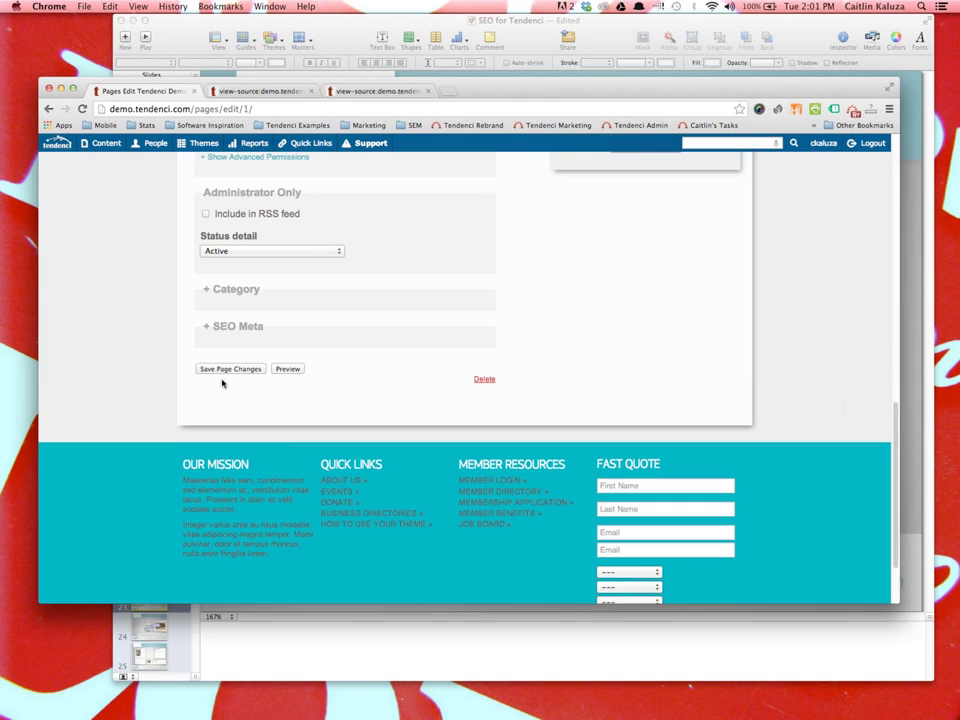
left_click(215, 369)
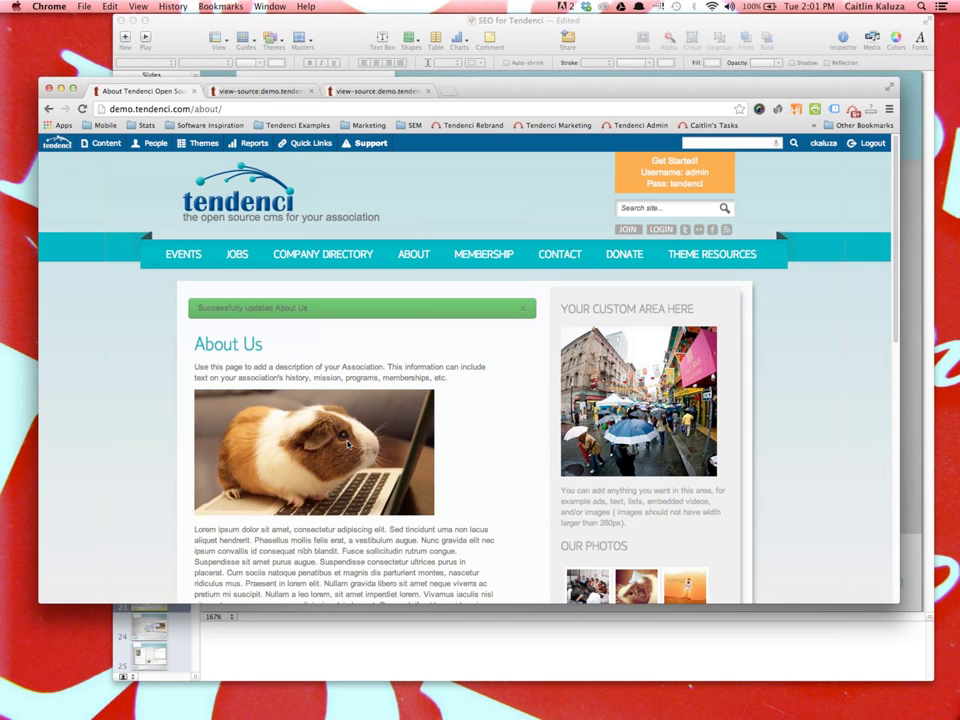
mouse_move(348, 446)
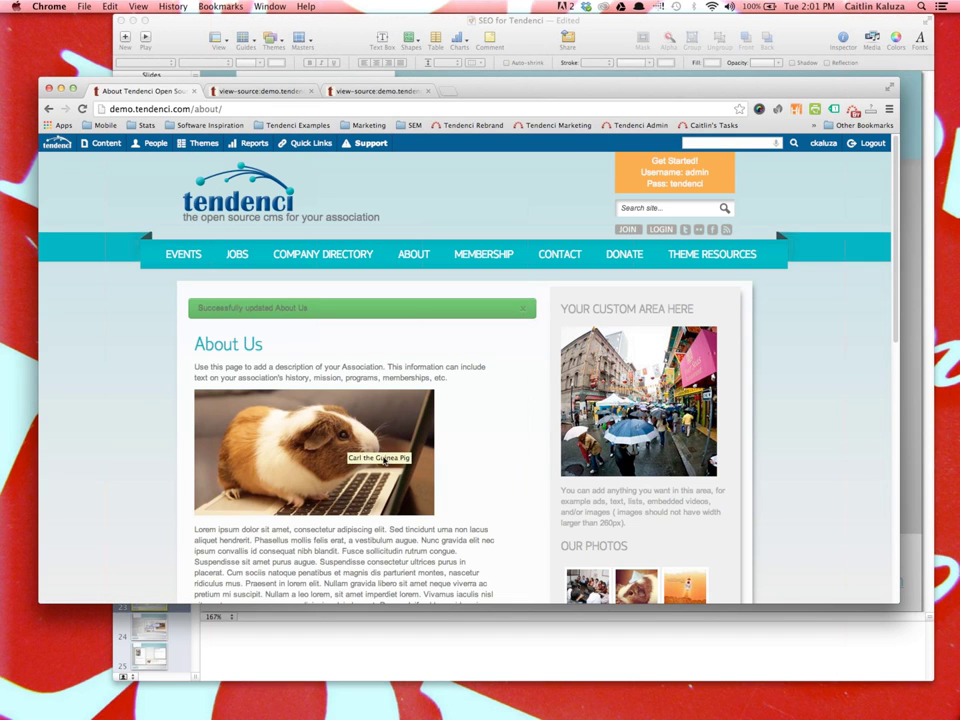
- Switch to the Keynote presentation and play it through the slide on adding Heading 2 and Heading 3 subheaders
left_click(388, 26)
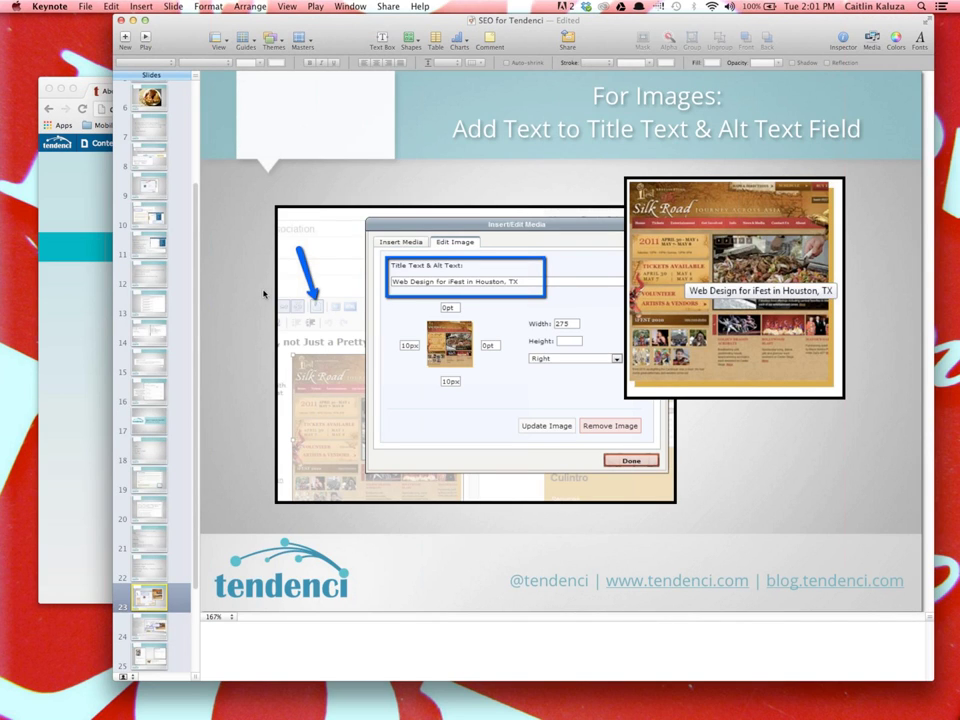
scroll(165, 482, "down", 4)
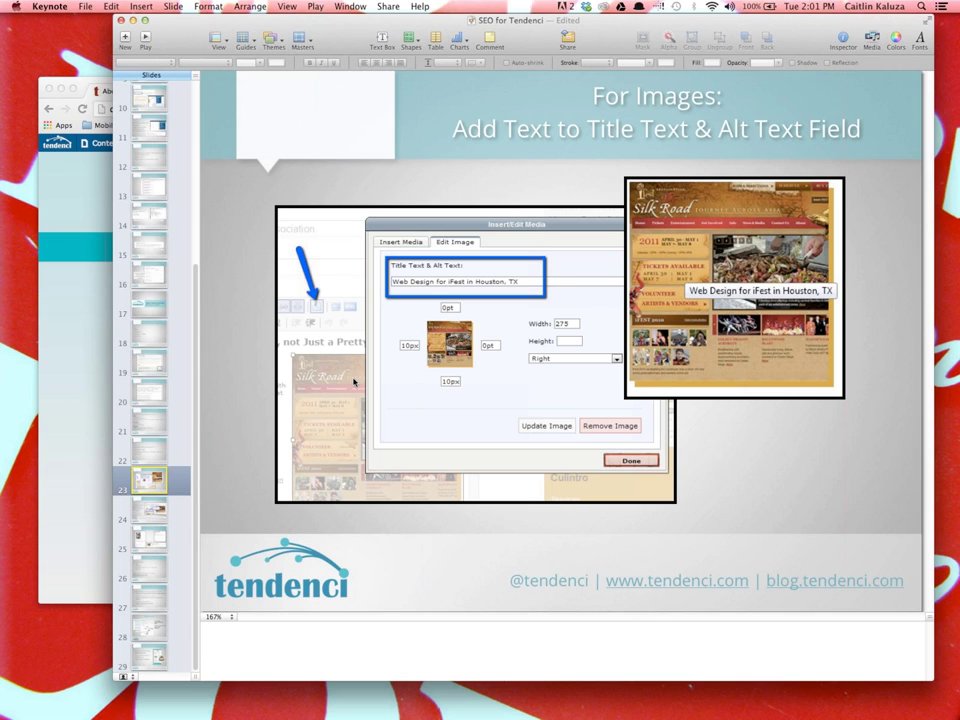
left_click(146, 40)
left_click(146, 43)
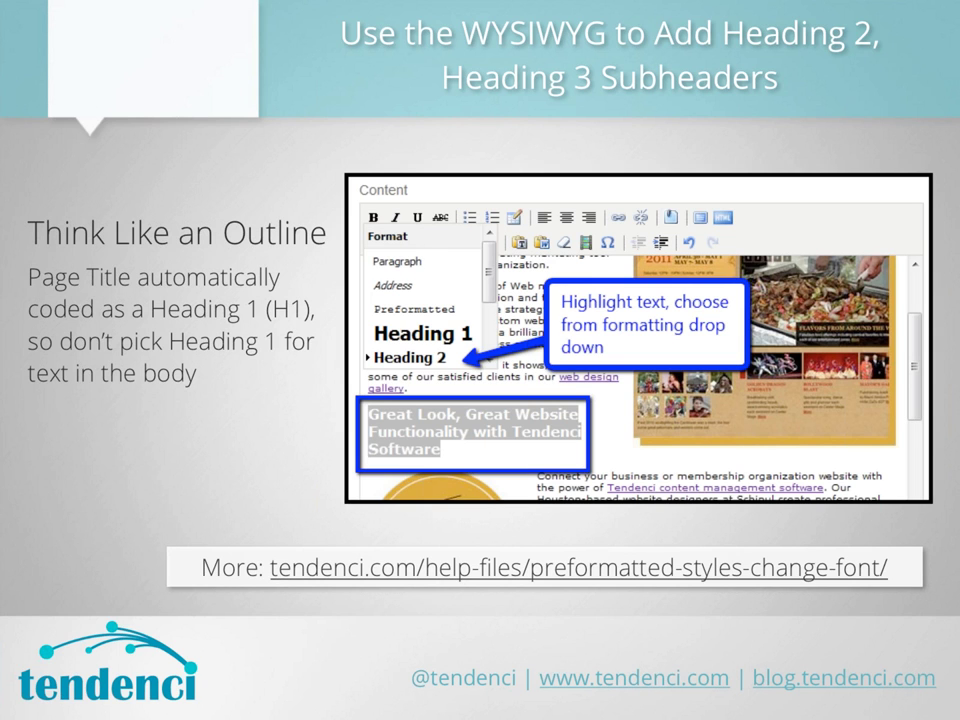
key("Escape")
- Switch to Chrome and inspect the HTML element behind the About Us page title
left_click(59, 190)
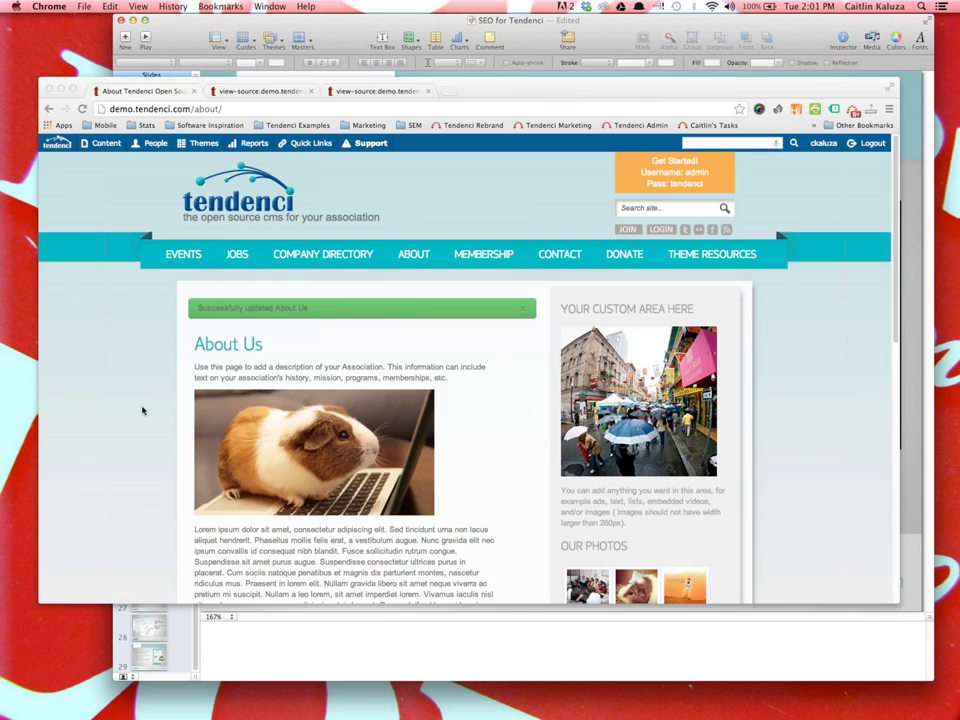
left_click_drag(264, 344, 209, 344)
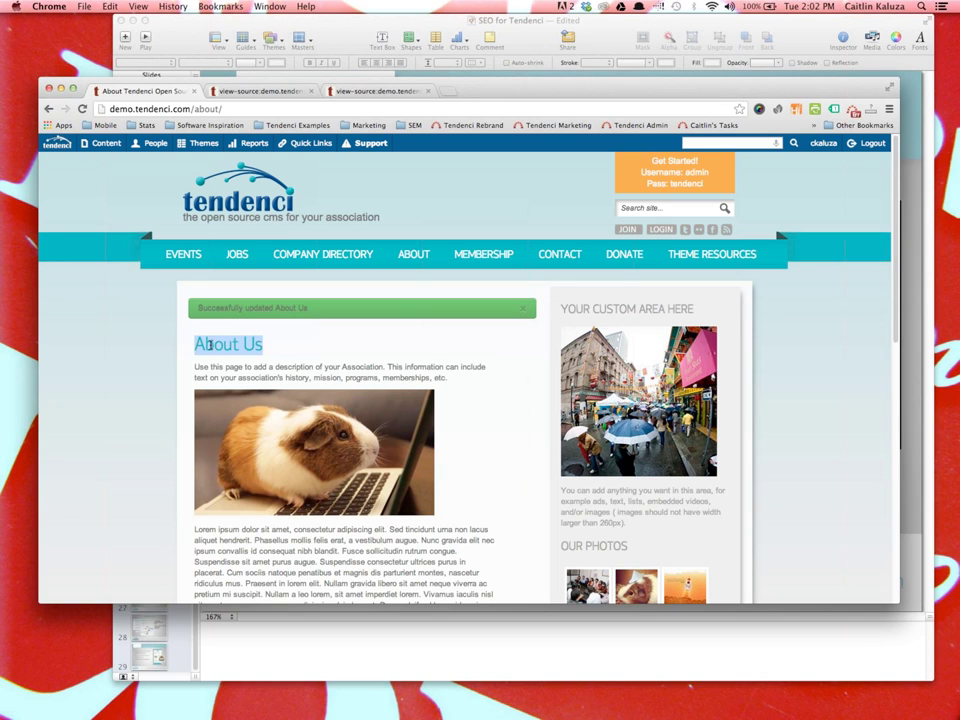
right_click(212, 345)
left_click(244, 414)
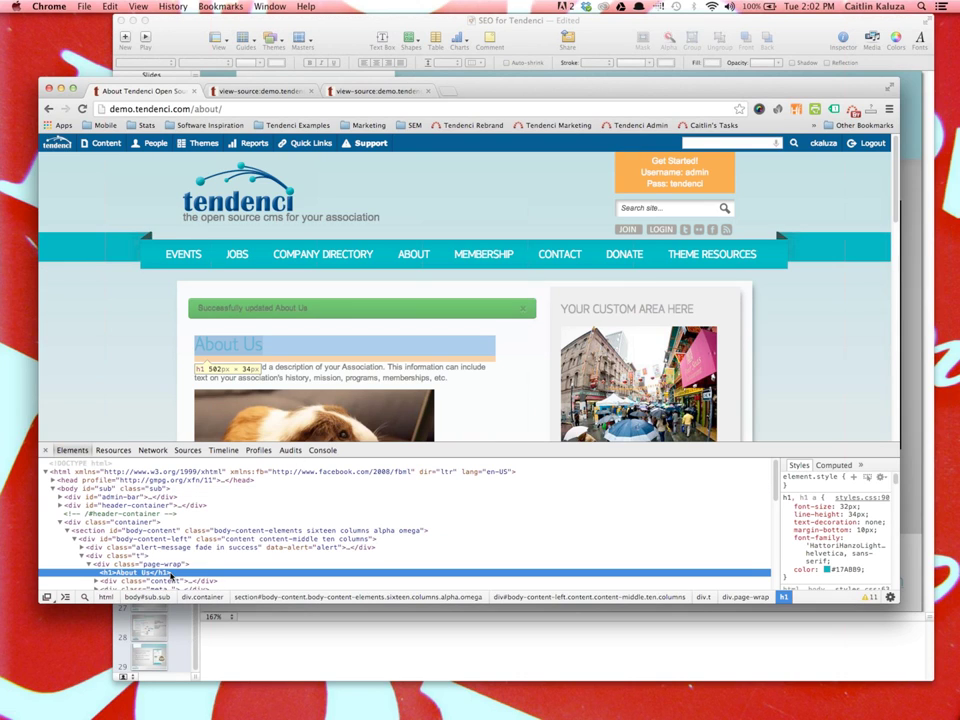
left_click(44, 452)
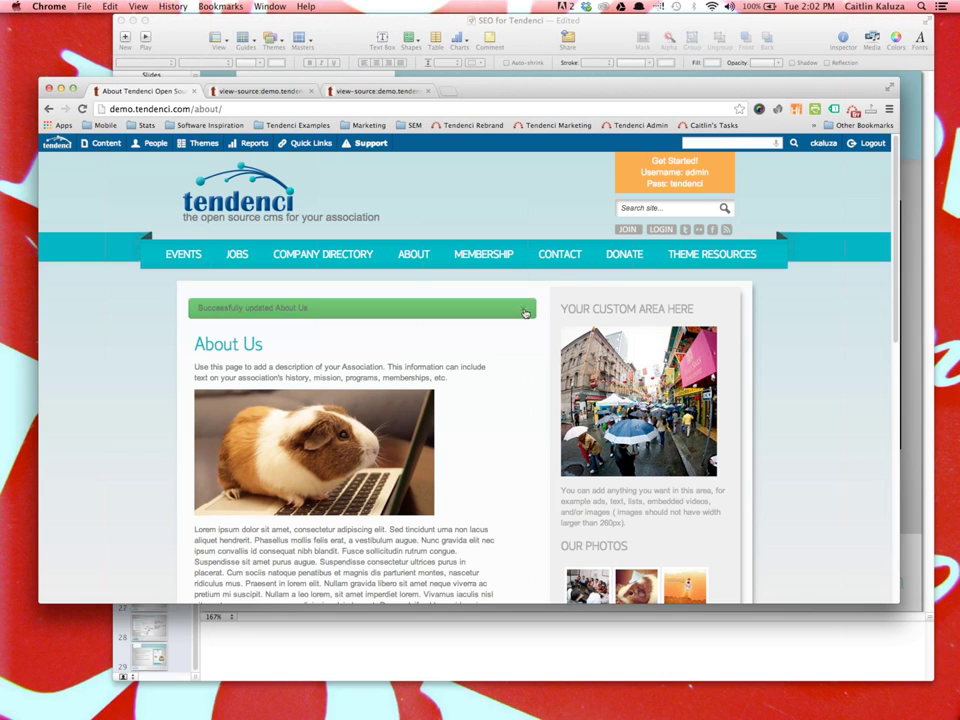
- Dismiss the update notice and open the About Us page for editing
left_click(524, 313)
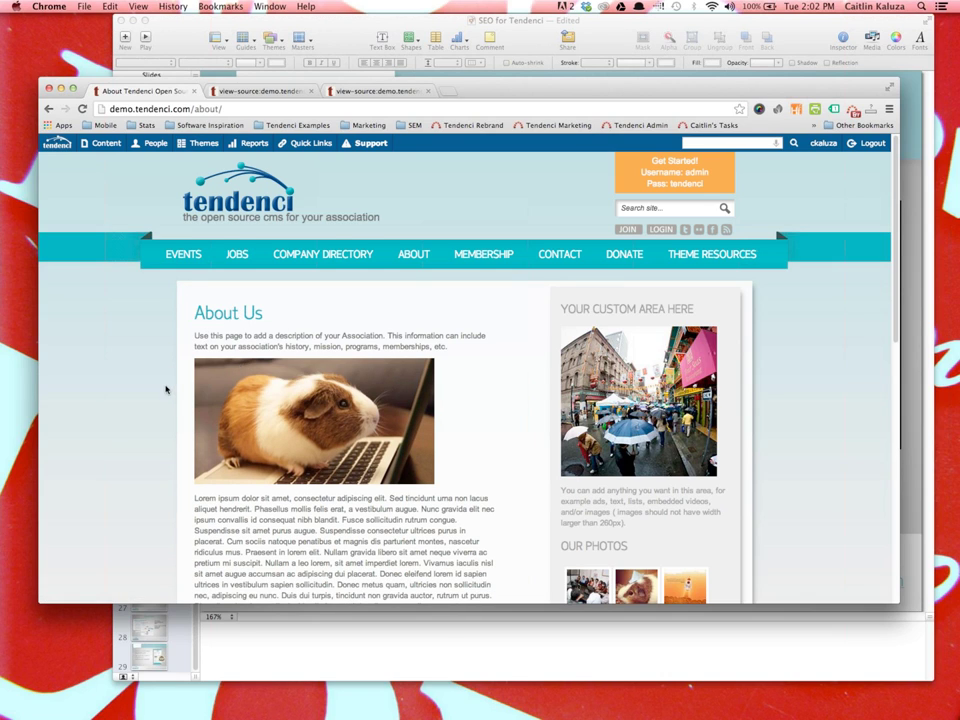
scroll(166, 390, "down", 5)
left_click(445, 529)
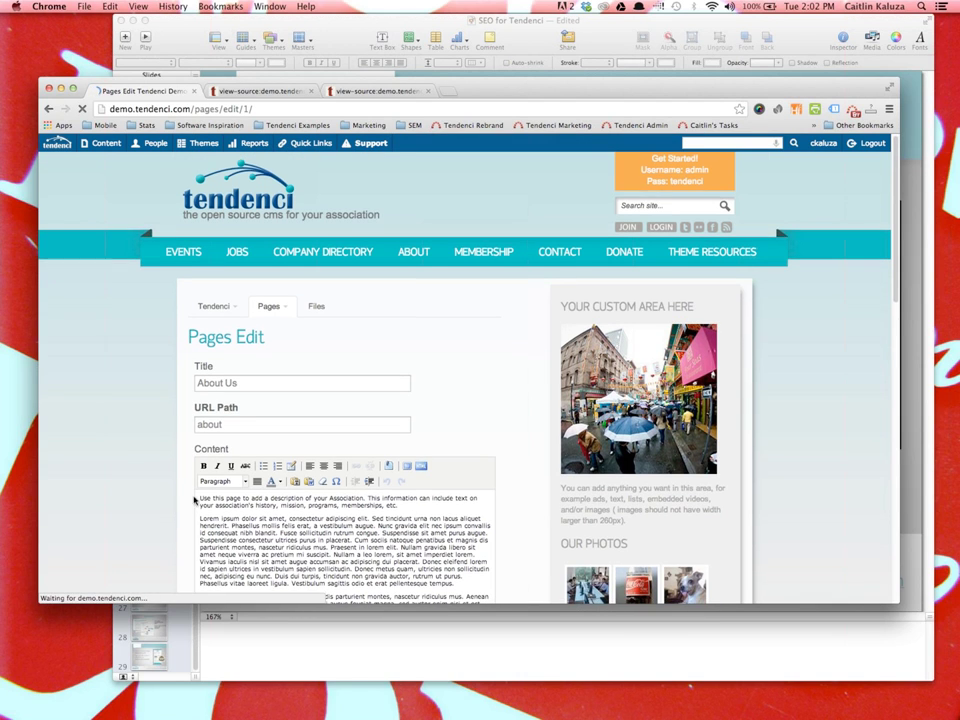
scroll(196, 500, "down", 1)
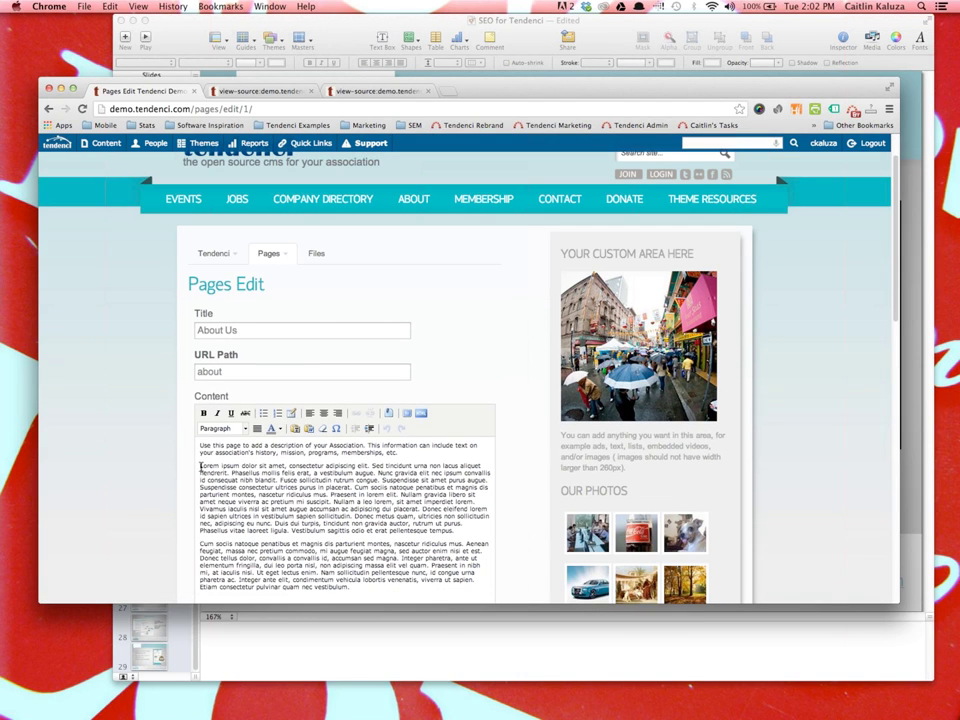
- Insert the line "Heading 2" above the Lorem ipsum paragraph and format it as Heading 2
left_click(201, 466)
key("Return")
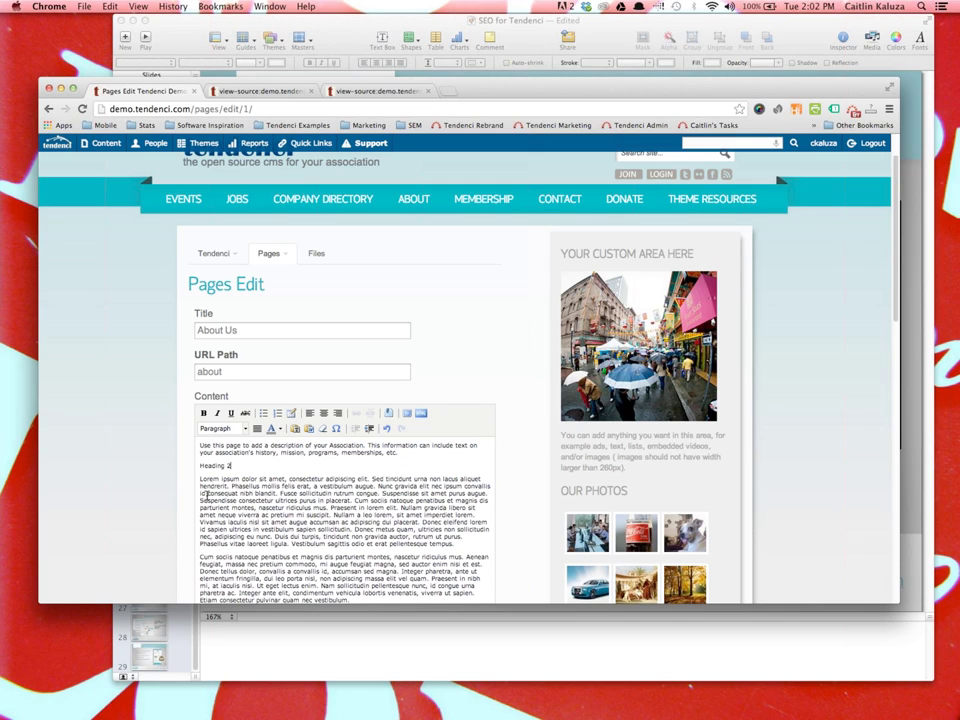
triple_click(202, 466)
left_click(224, 428)
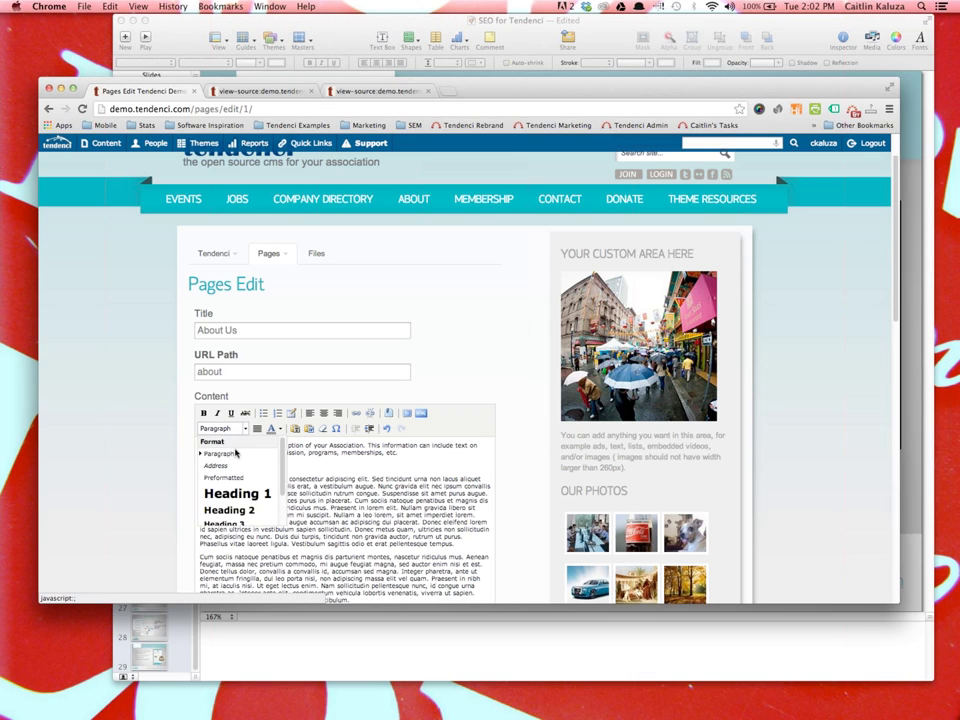
left_click(229, 510)
- Add the line "Heading 3" directly below the Heading 2 line and format it as Heading 3
left_click(259, 472)
key("Return")
type("Hea")
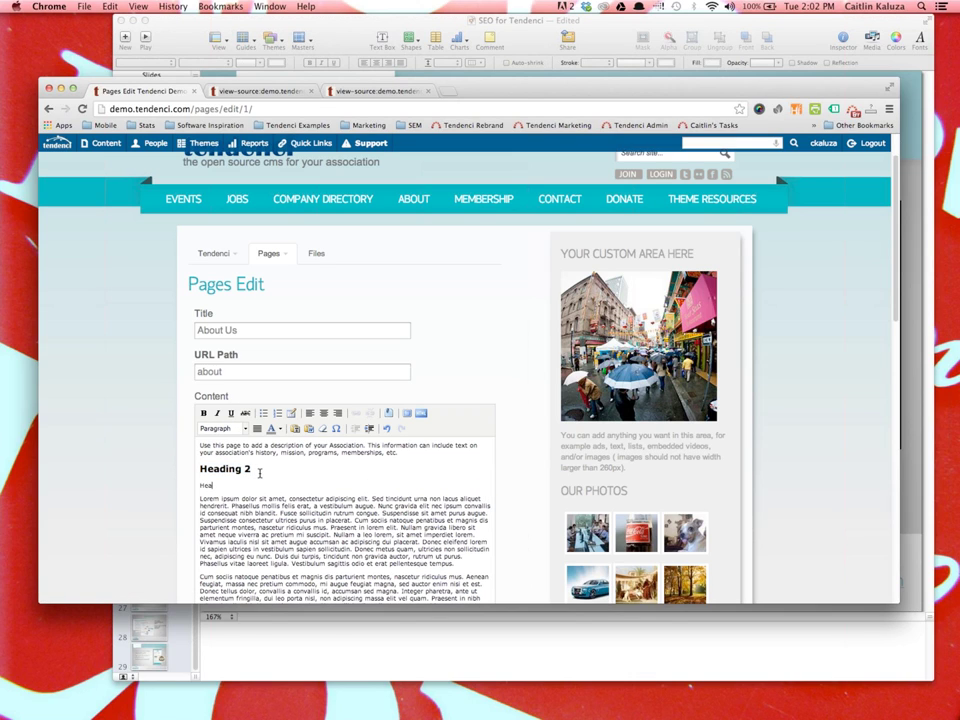
type("ding 3")
key("shift+Home")
left_click(222, 428)
scroll(225, 480, "down", 2)
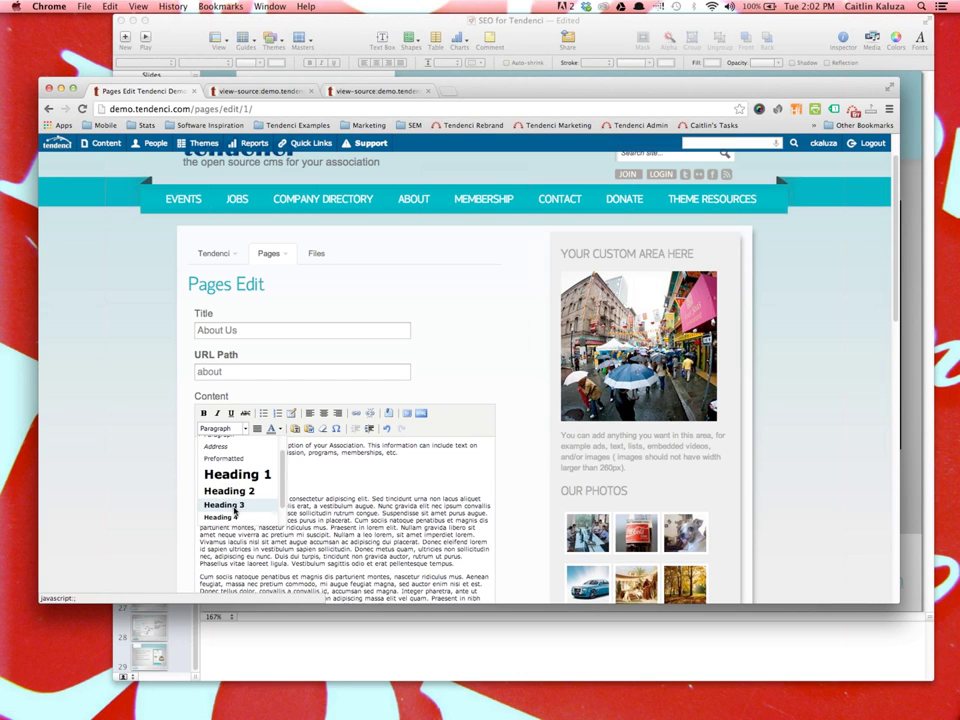
left_click(215, 505)
- Save the About Us page changes and dismiss the update notice on the published page
scroll(184, 507, "down", 5)
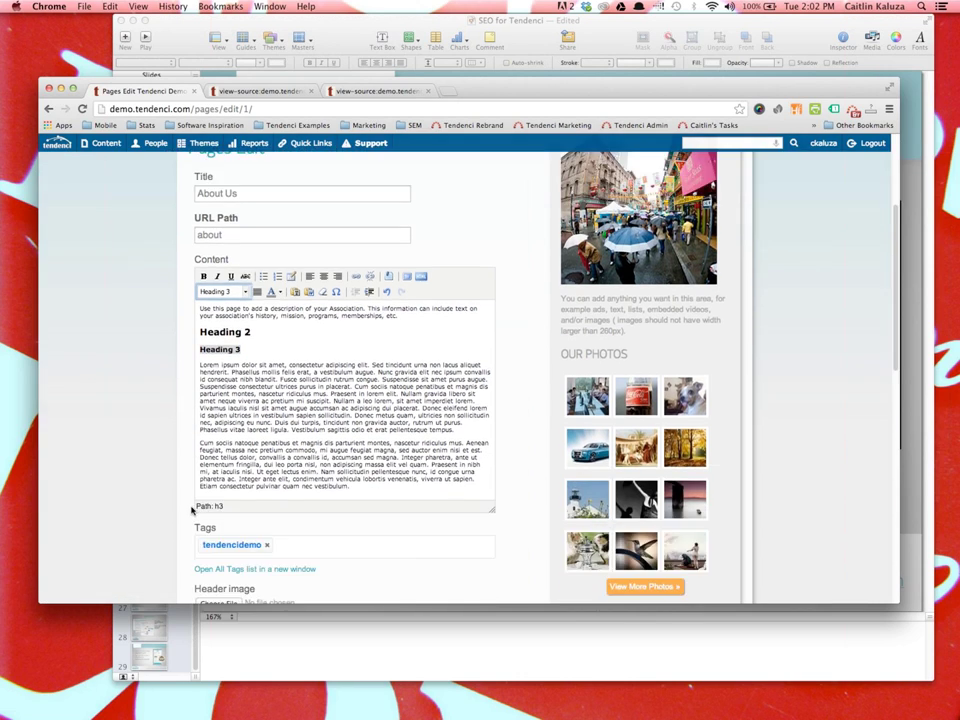
scroll(196, 512, "down", 7)
left_click(216, 473)
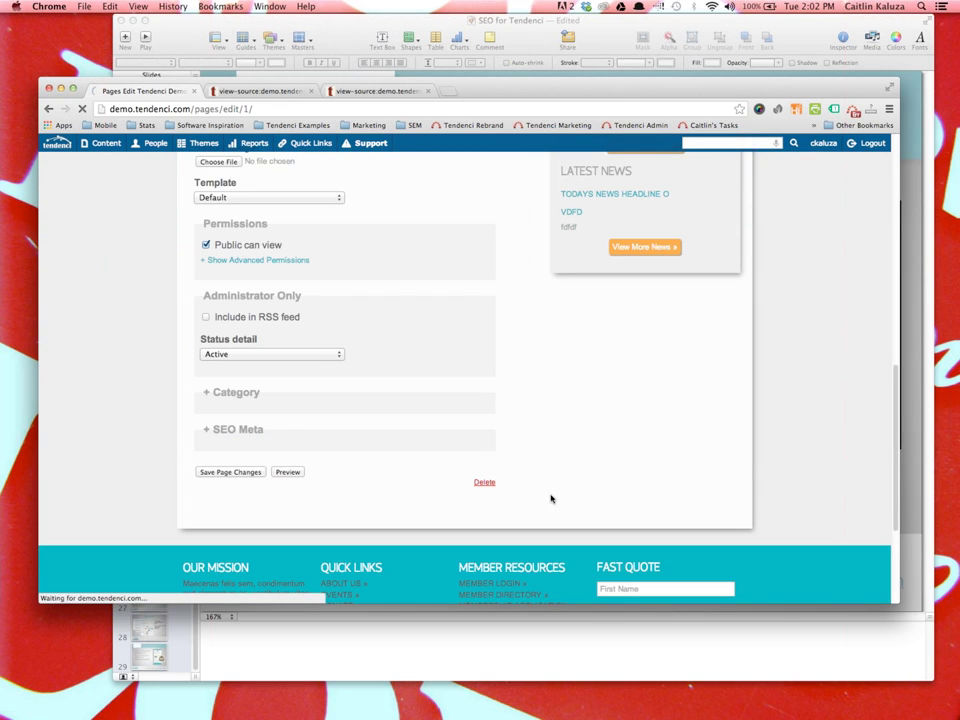
scroll(435, 484, "down", 4)
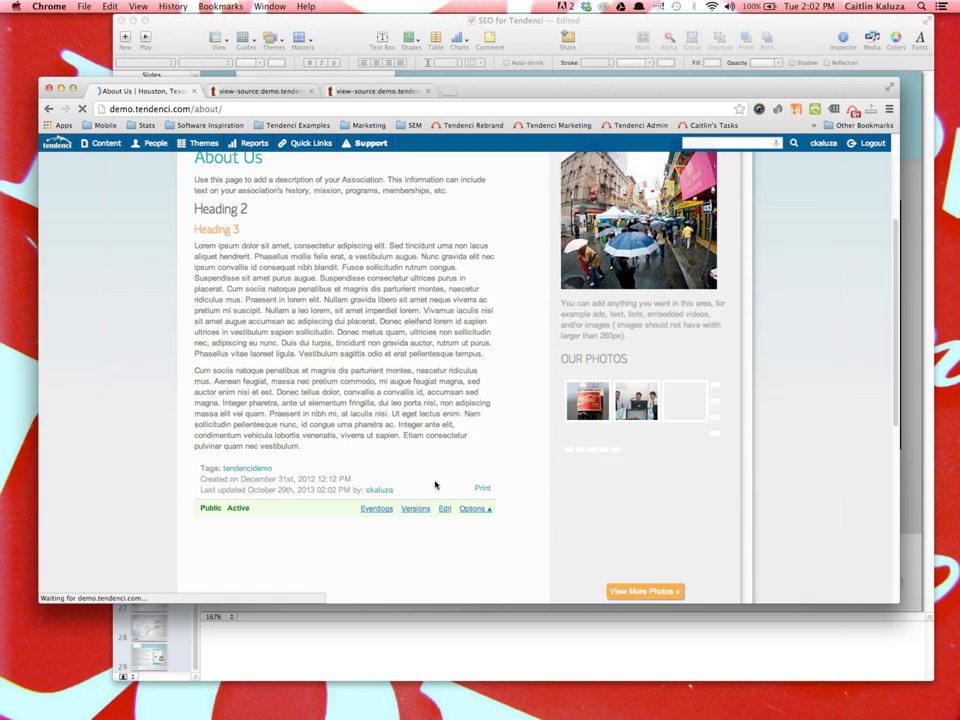
scroll(427, 476, "up", 2)
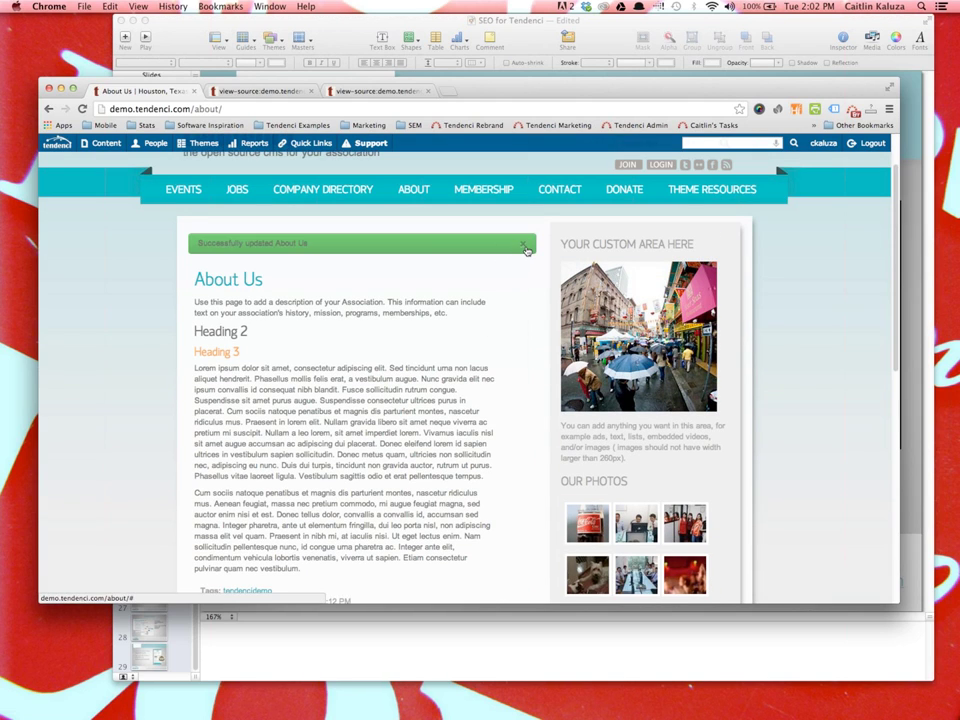
left_click(524, 246)
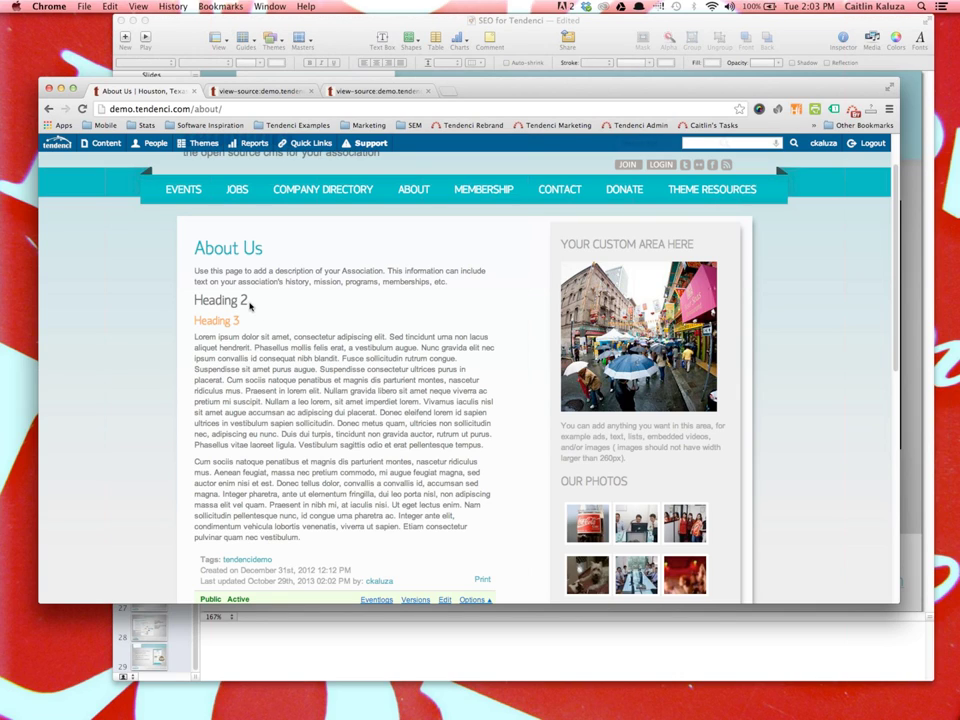
- Examine the published page title and the Heading 2 and Heading 3 subheaders by highlighting them
left_click_drag(268, 248, 192, 246)
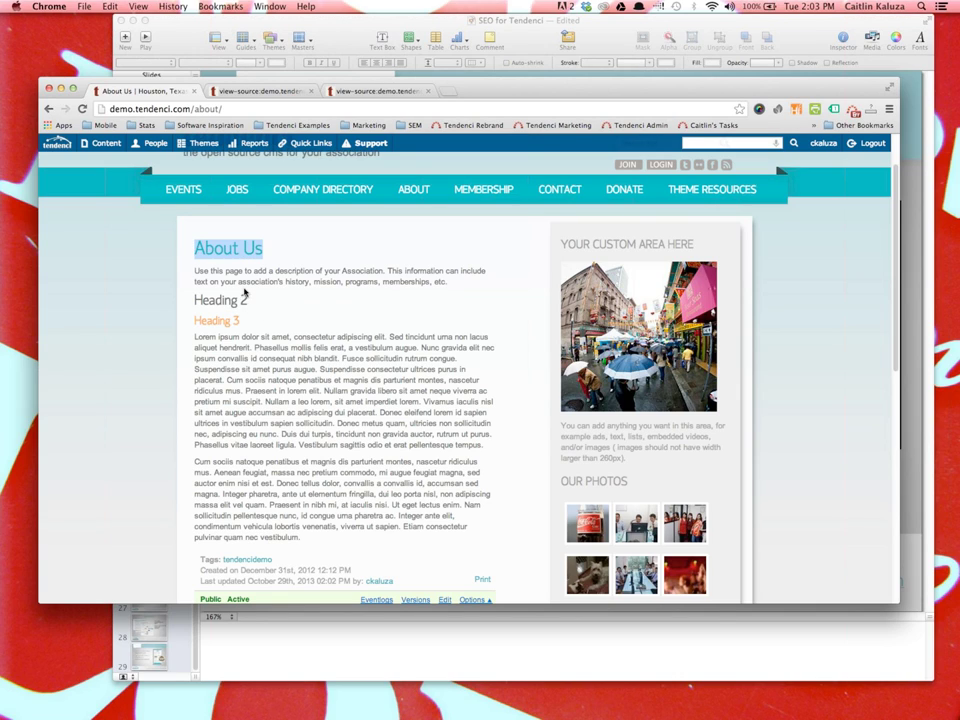
left_click_drag(248, 300, 189, 324)
left_click(246, 330)
left_click(276, 320)
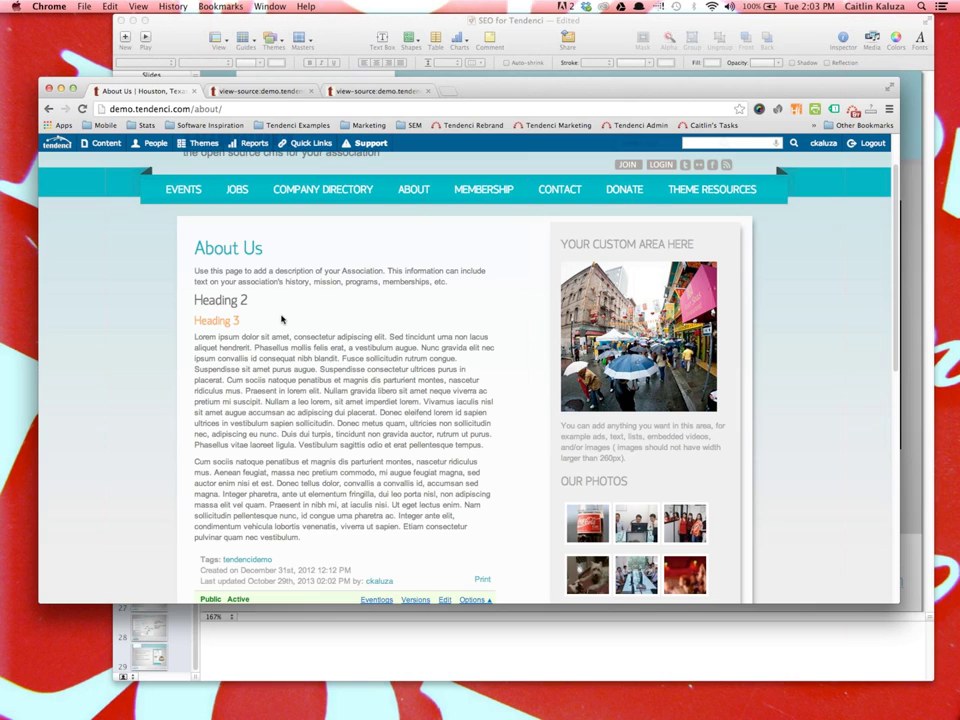
scroll(281, 320, "up", 3)
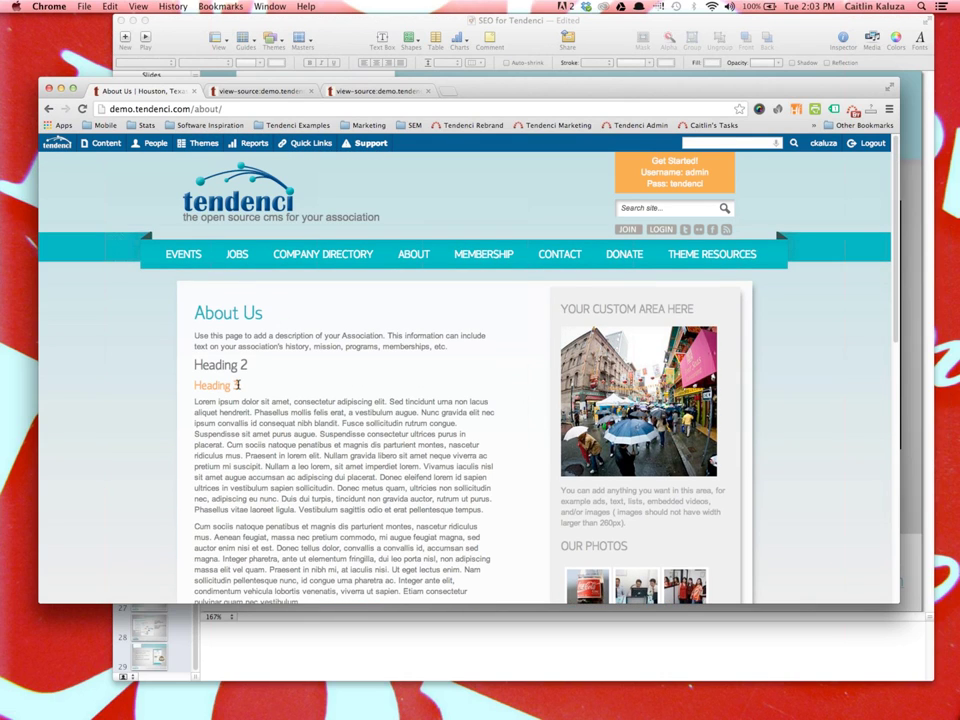
left_click_drag(237, 384, 185, 384)
left_click(200, 386)
- Switch to Keynote and show the "Tip: Edit Photos in Set" slide, followed by the "Rich Media is Powerful" slide
left_click(349, 28)
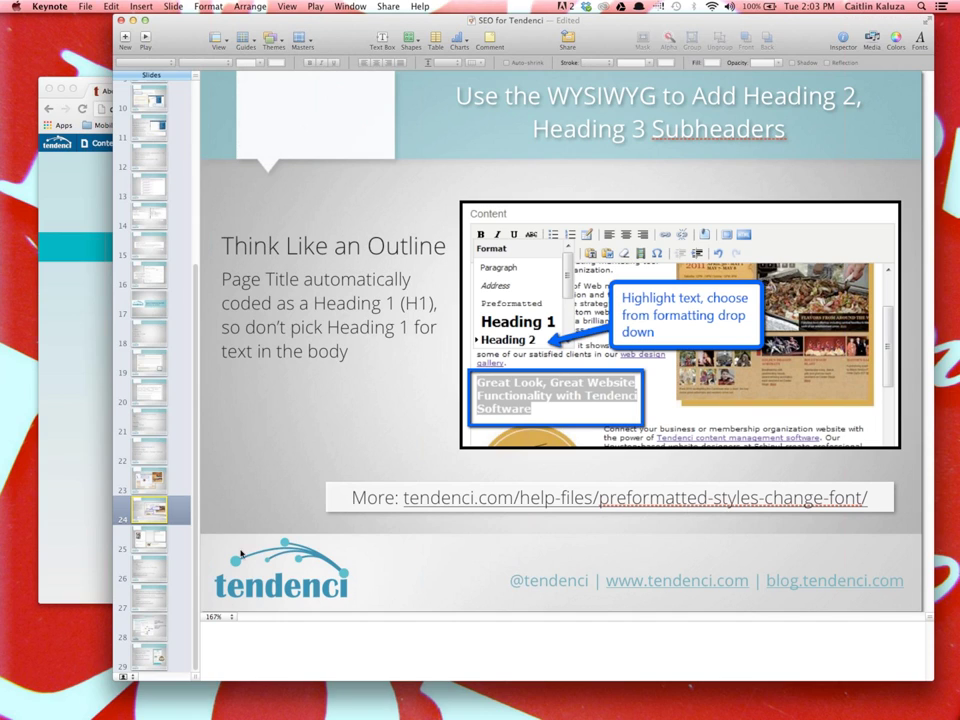
left_click(146, 540)
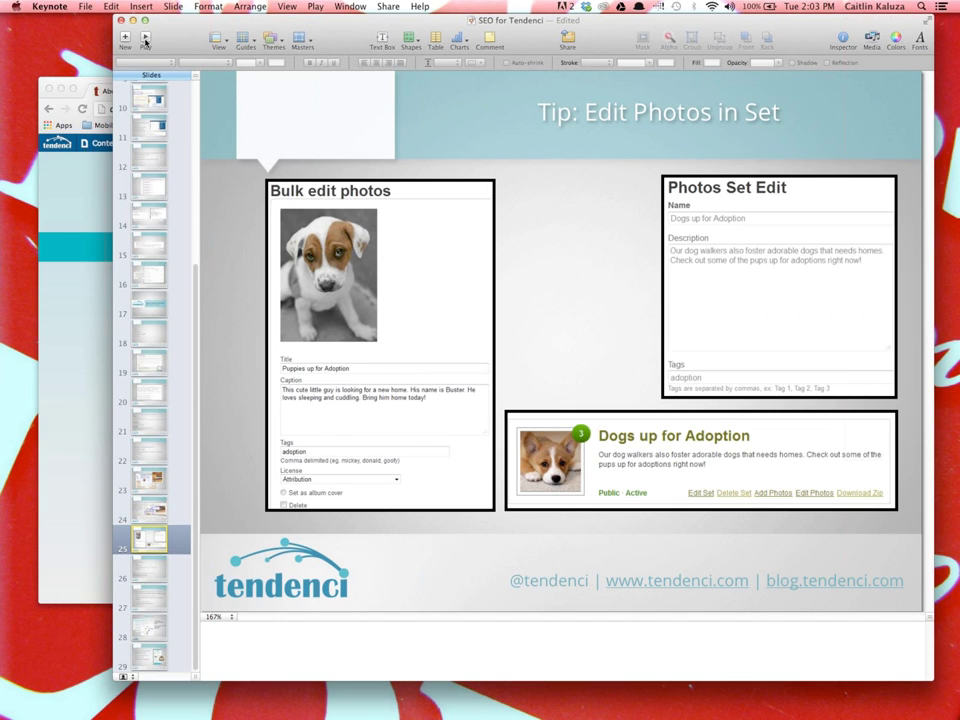
left_click(150, 568)
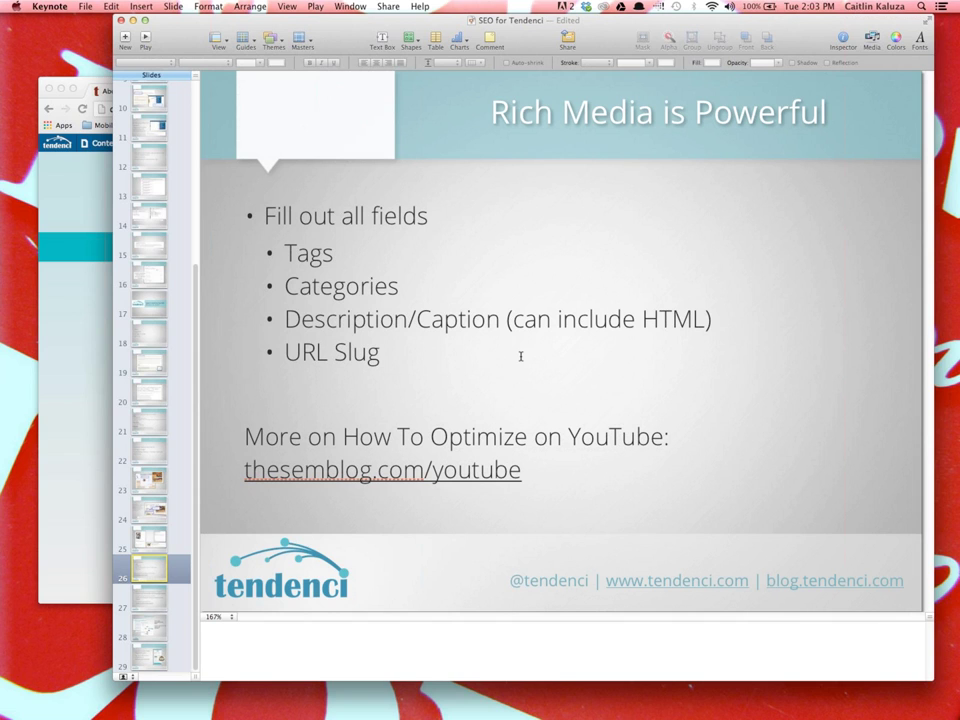
- Switch to Chrome, search Google for "guinea pig" in a new tab and look over the web results
left_click(76, 205)
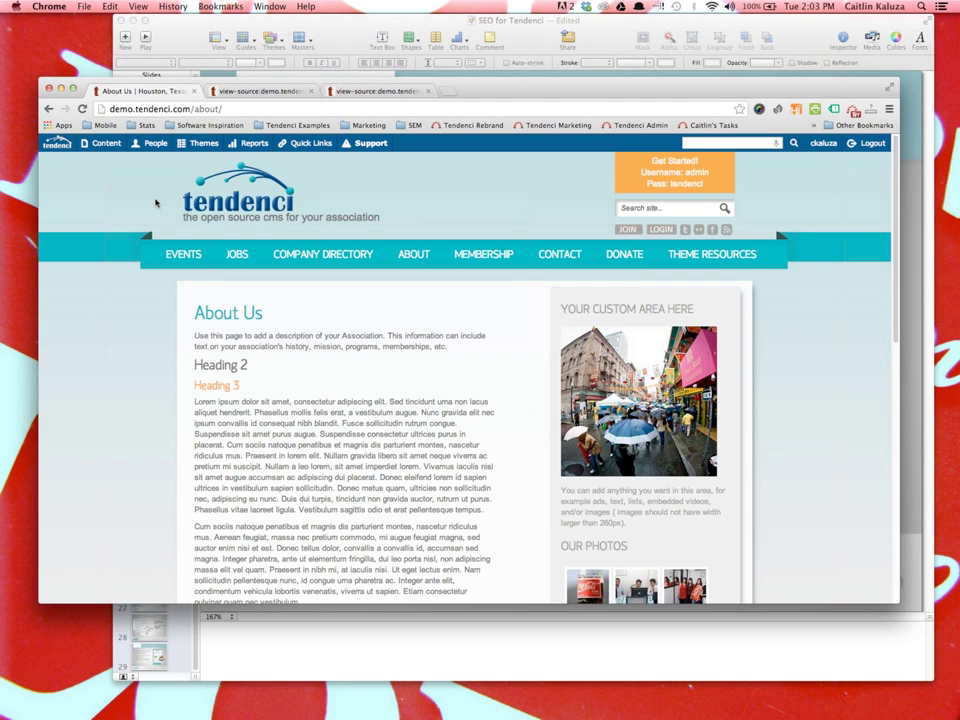
left_click(448, 91)
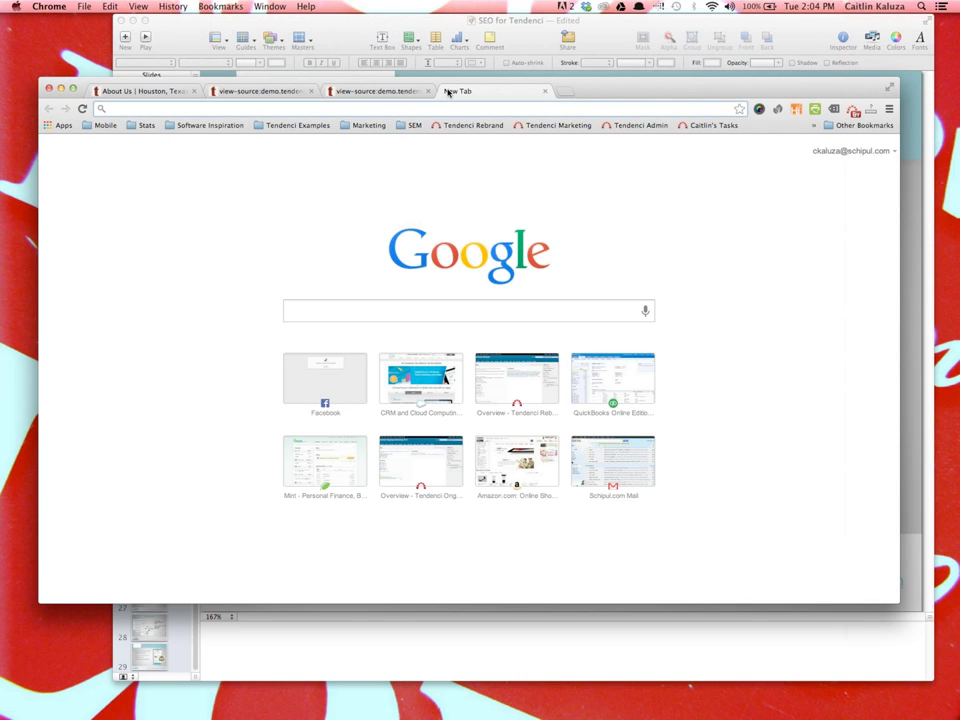
type("guinea pig")
key("Return")
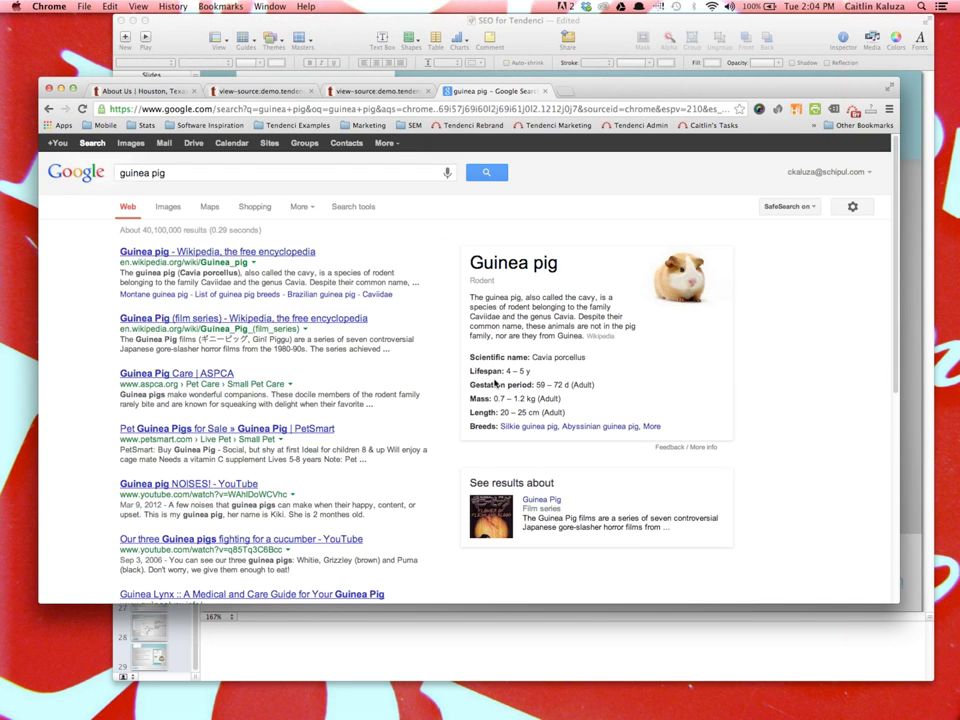
scroll(388, 446, "down", 5)
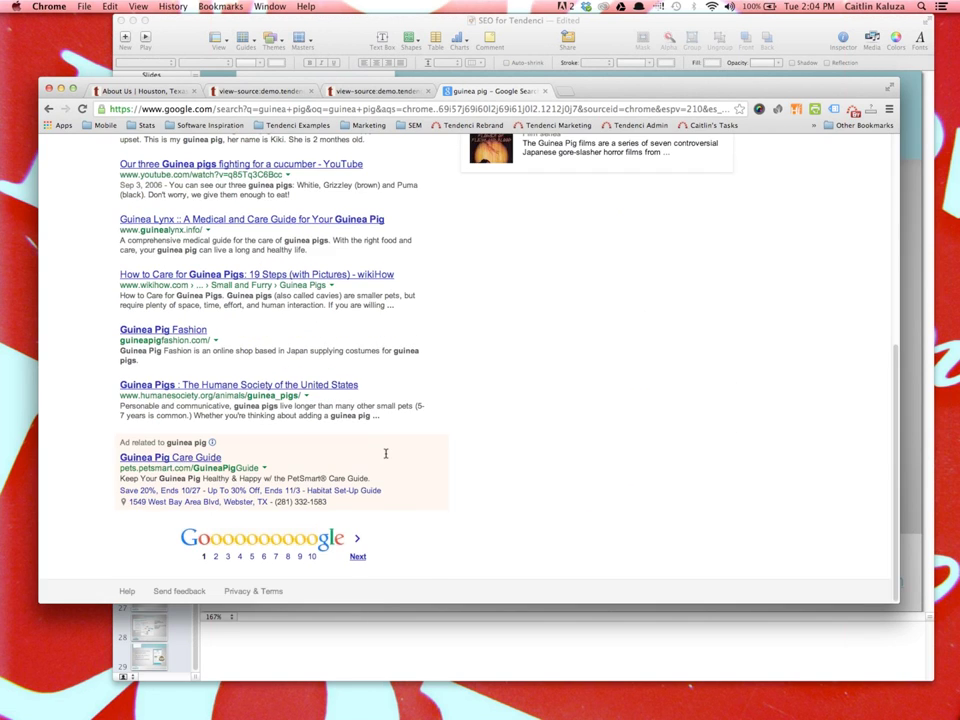
scroll(388, 450, "up", 5)
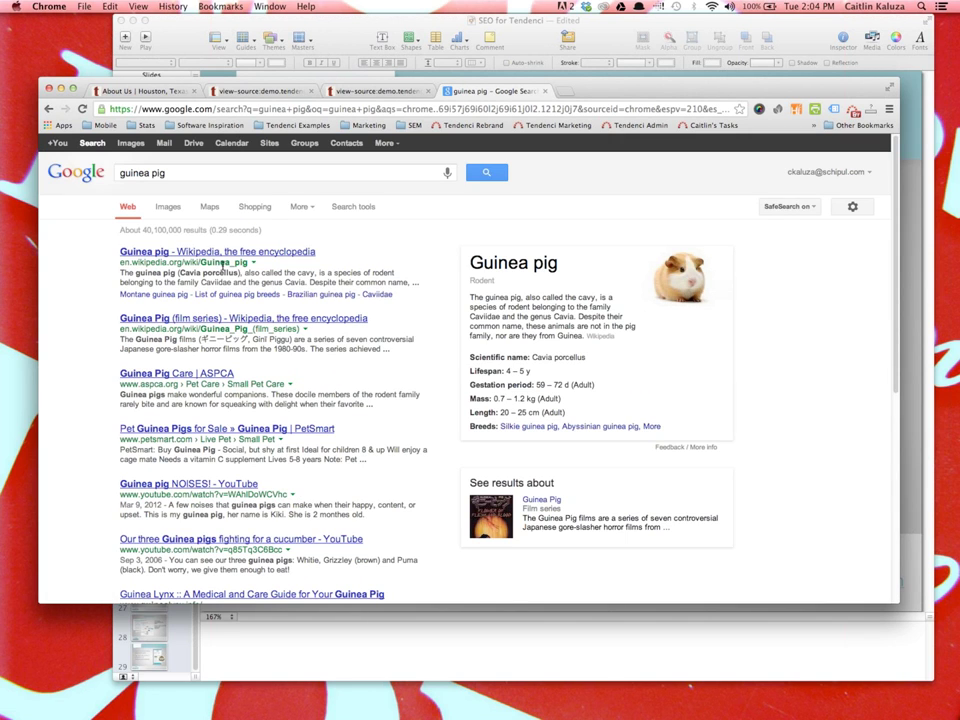
- View the image results for the guinea pig search, return to the web results and look through them
left_click(171, 207)
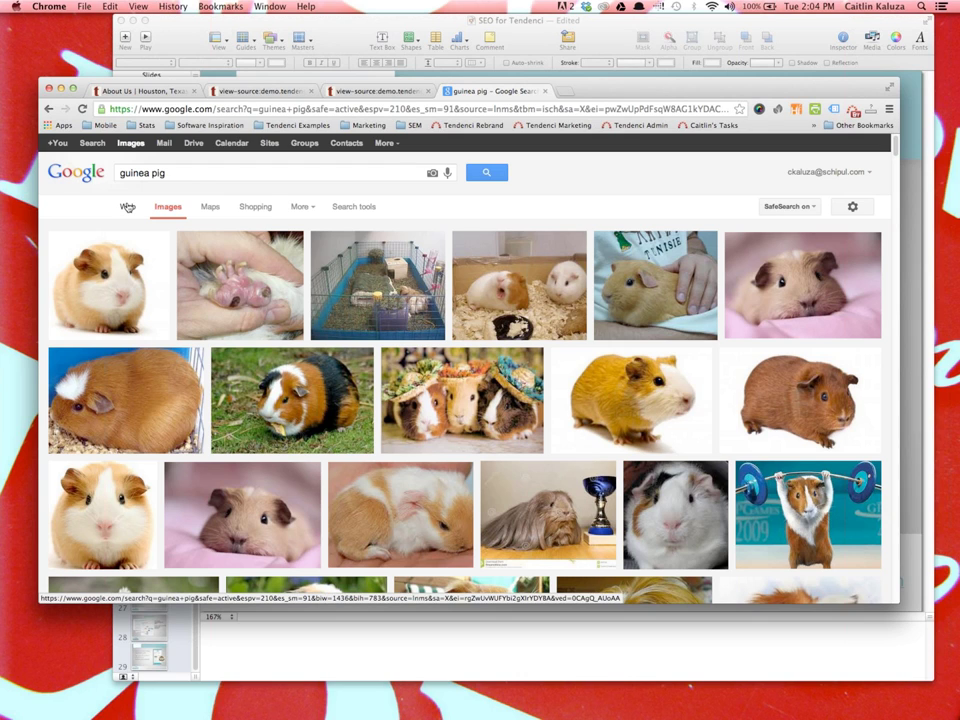
left_click(127, 207)
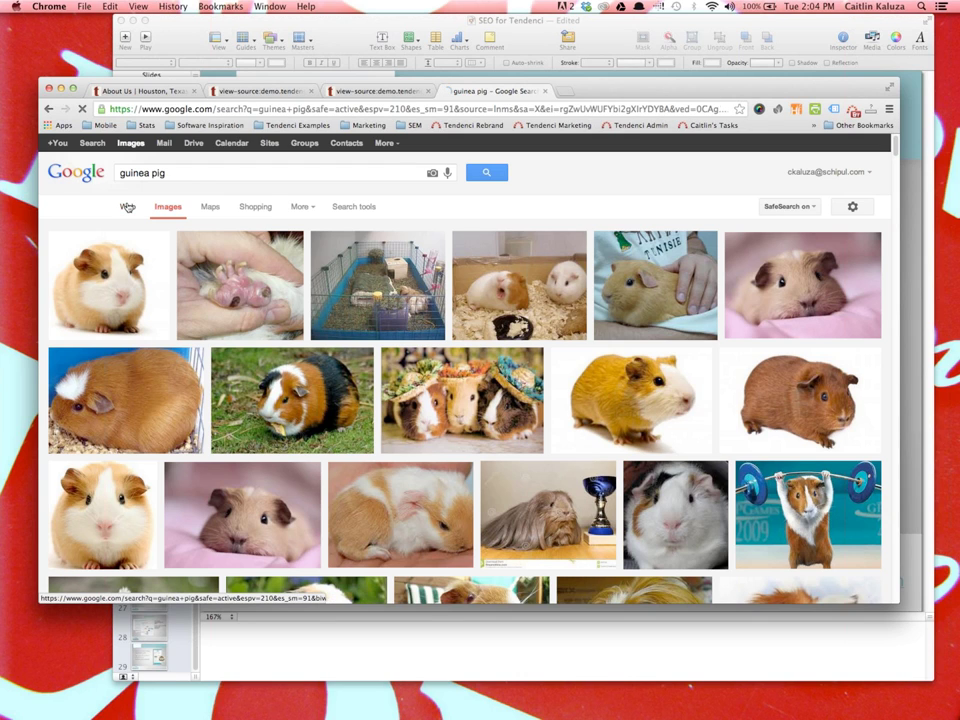
scroll(341, 429, "down", 2)
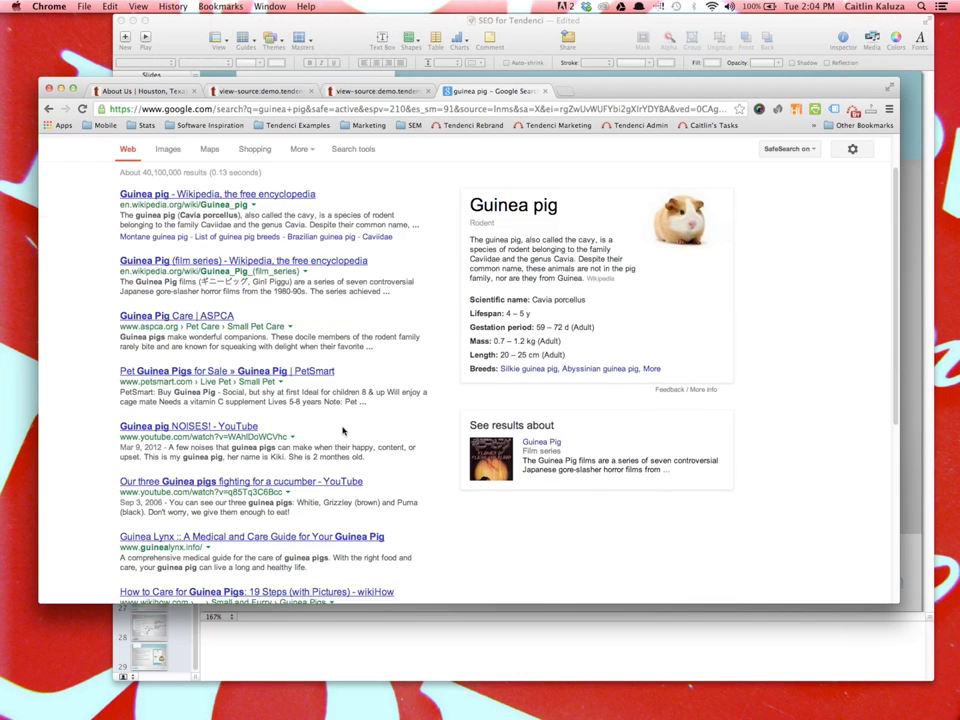
scroll(393, 425, "up", 1)
scroll(392, 424, "up", 1)
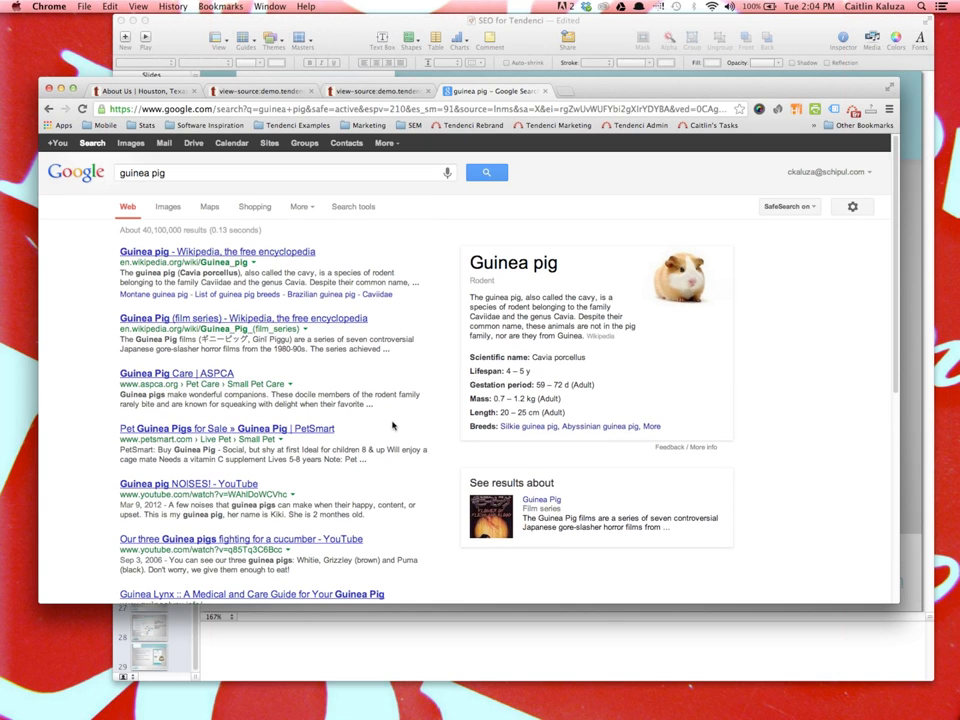
scroll(343, 393, "down", 5)
scroll(343, 393, "up", 5)
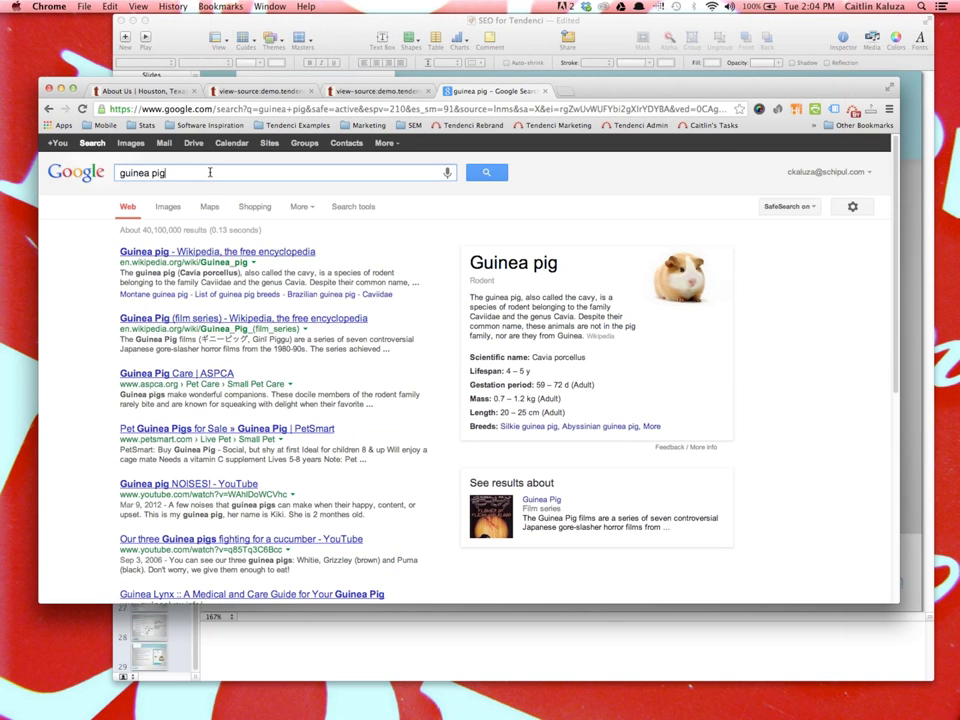
- Extend the search to "guinea pig long hair" and look over the results
type("long hair")
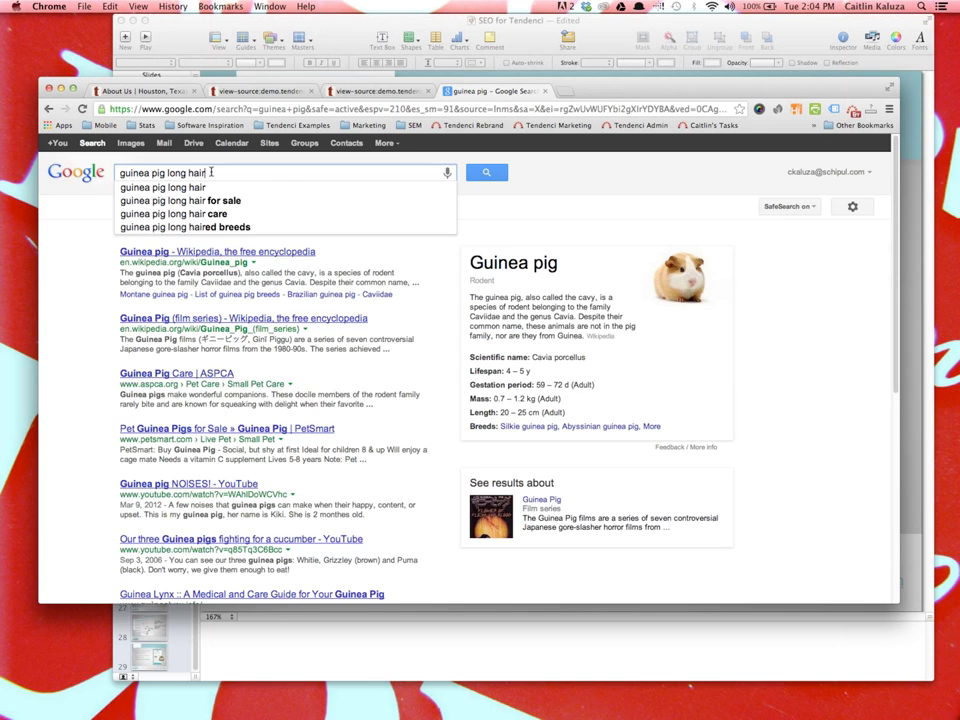
key("Return")
scroll(292, 416, "down", 3)
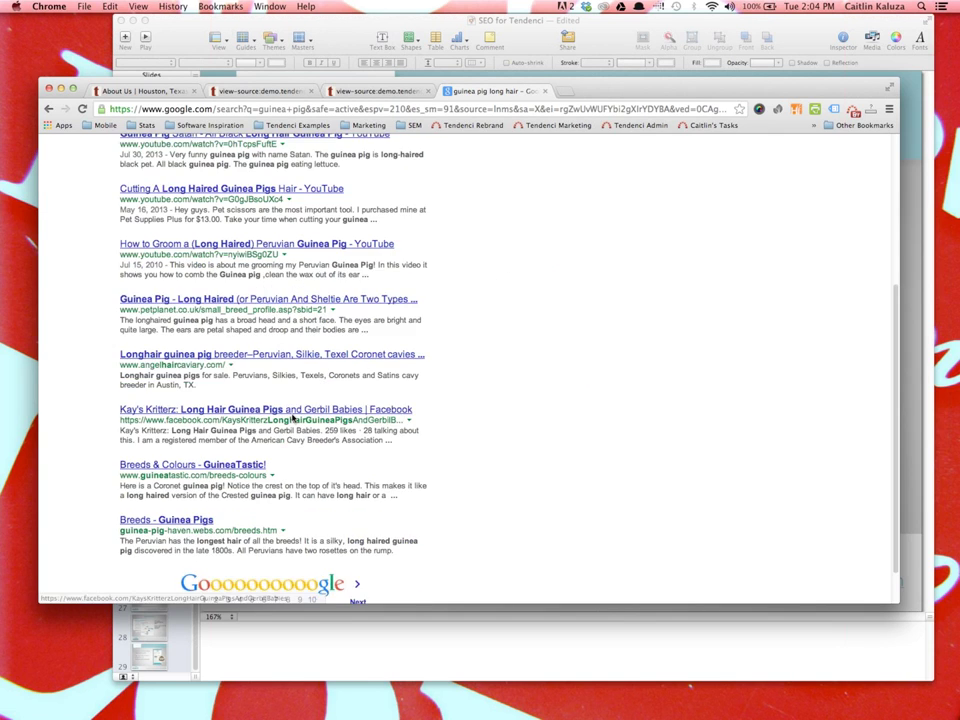
scroll(300, 422, "up", 3)
- Replace "long hair" in the query to search for "guinea pig image" and look over the results
left_click_drag(272, 174, 172, 173)
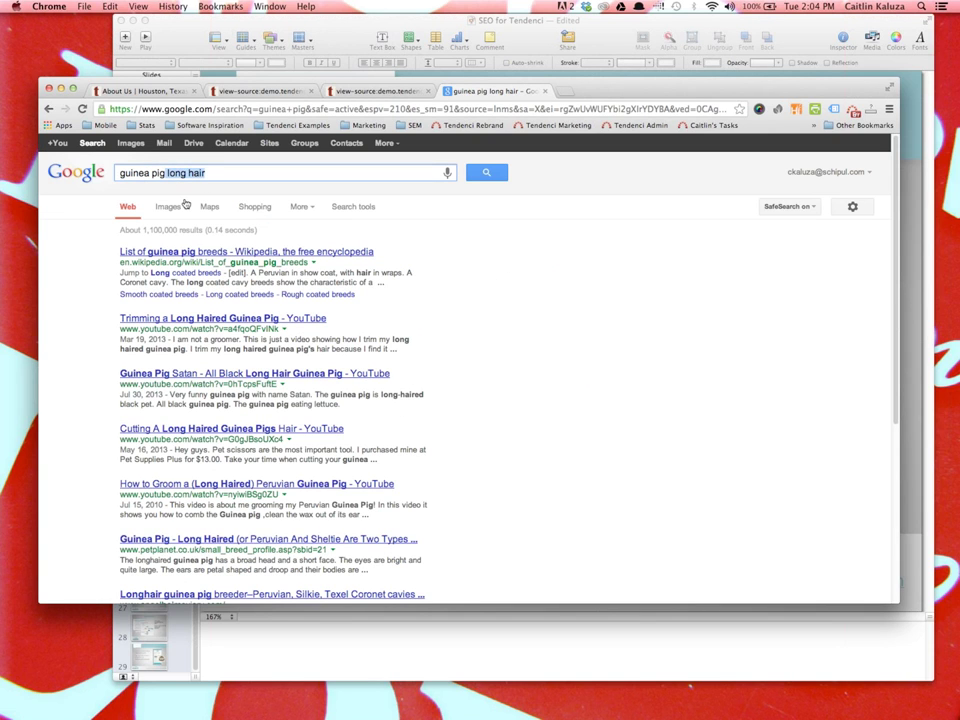
key("BackSpace")
type("image")
key("Return")
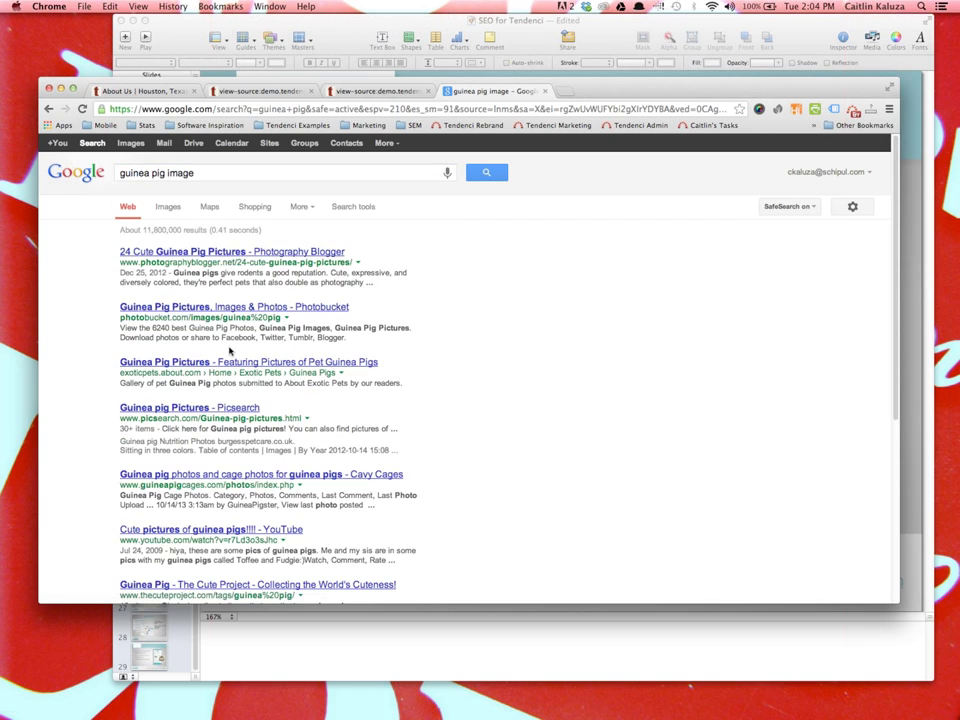
scroll(258, 350, "down", 5)
scroll(255, 400, "up", 5)
- Check the Keynote slide briefly, return to Chrome and open demo.tendenci.com/videos/ in the About Us tab
left_click(250, 26)
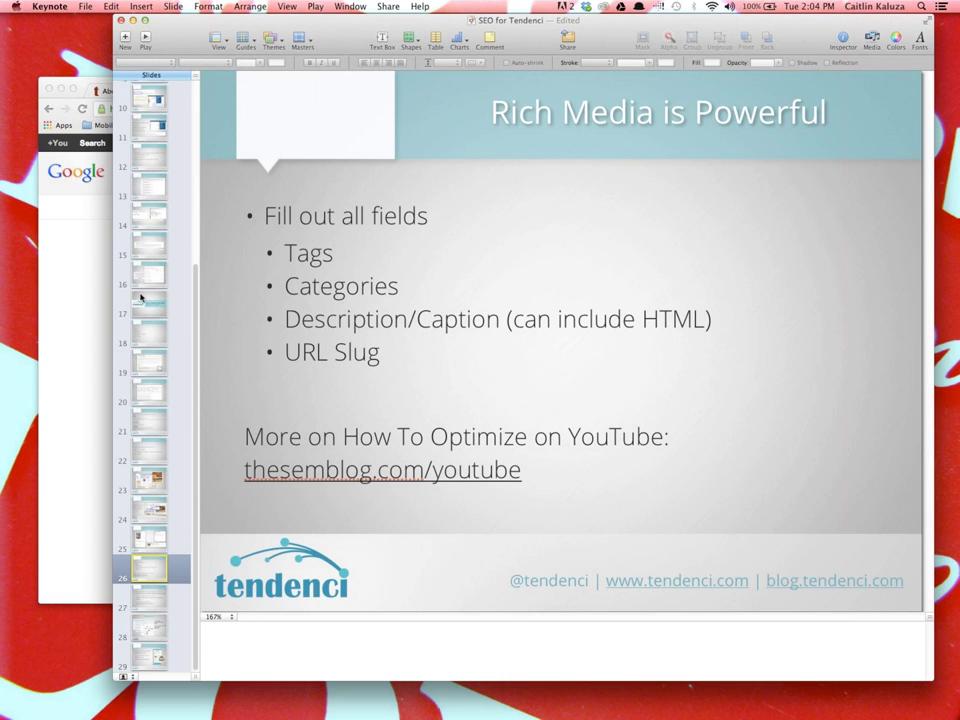
left_click(60, 173)
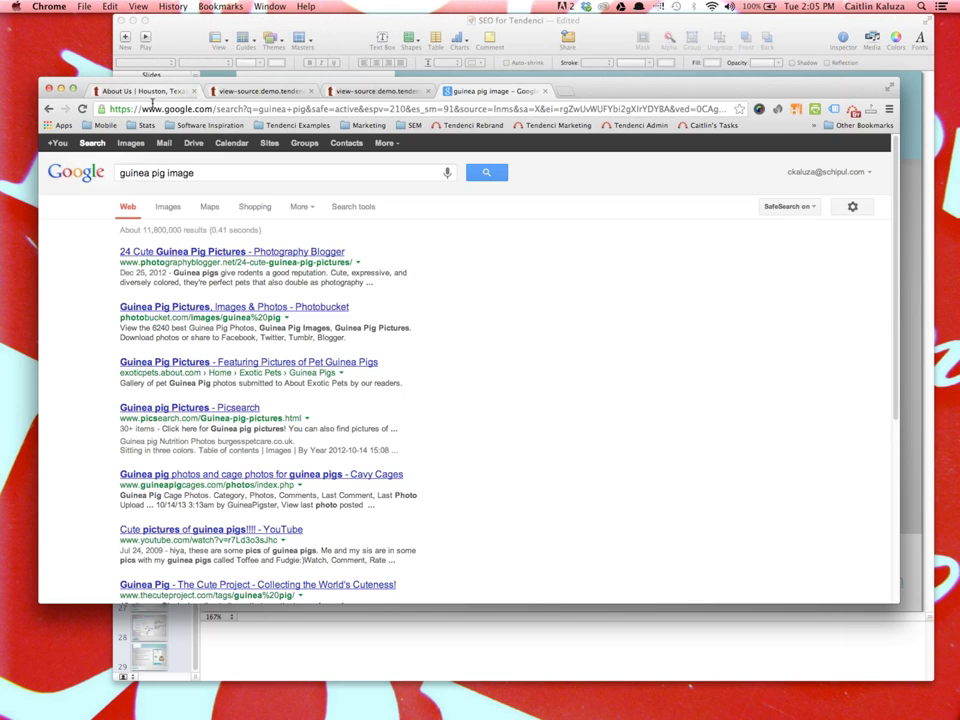
left_click(158, 92)
left_click(222, 108)
type("vid")
left_click(298, 134)
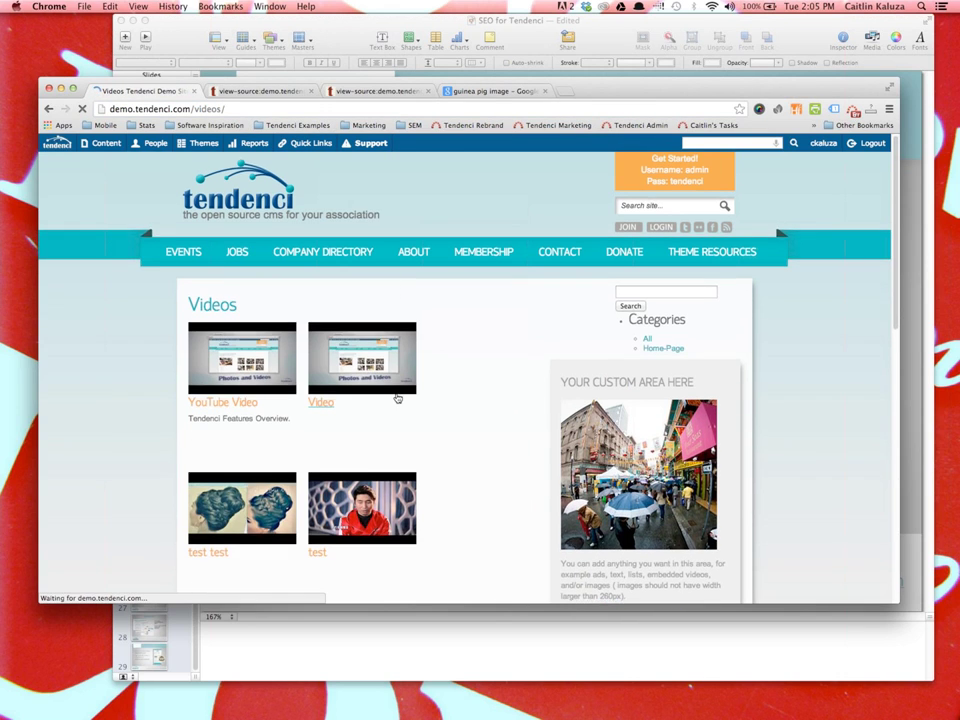
- Open the entry titled "Video" for editing and look over its whole form
scroll(370, 397, "down", 1)
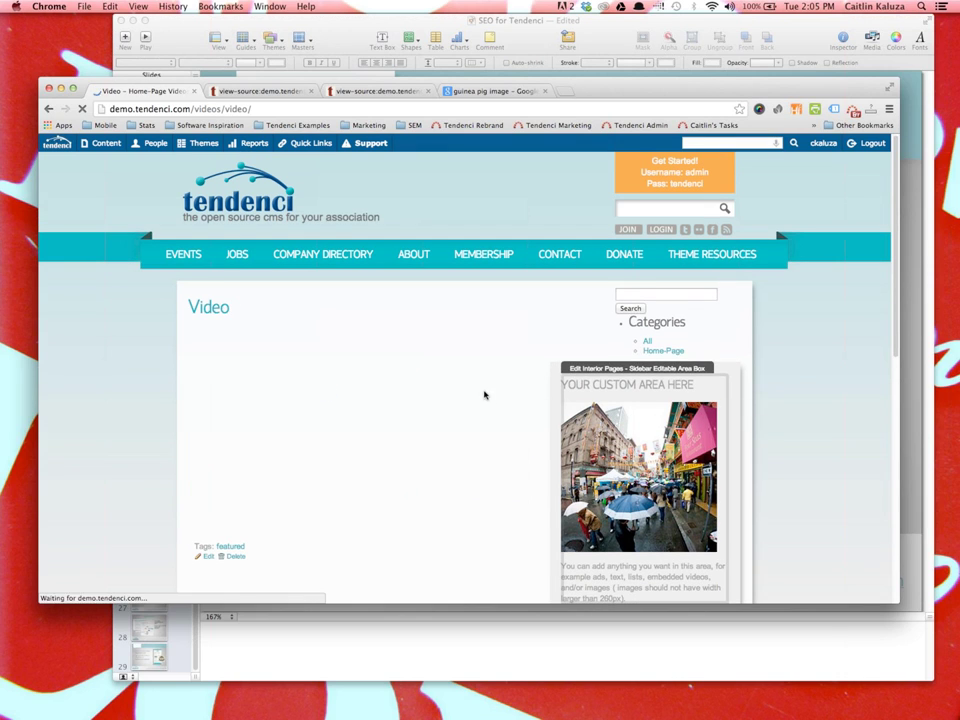
left_click(205, 557)
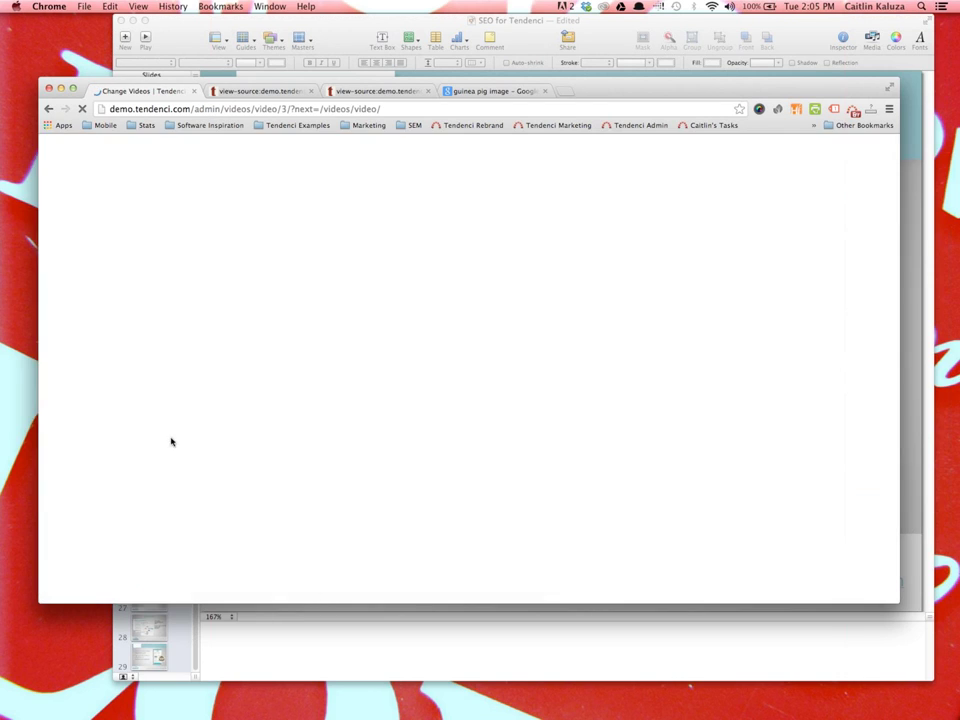
scroll(329, 344, "down", 5)
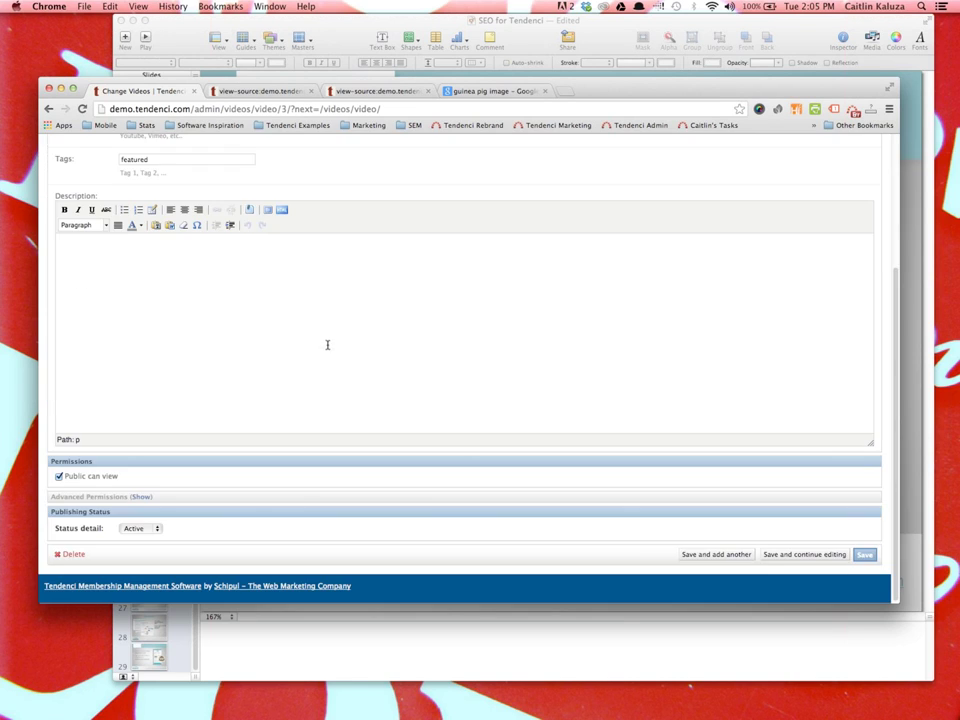
scroll(300, 344, "up", 5)
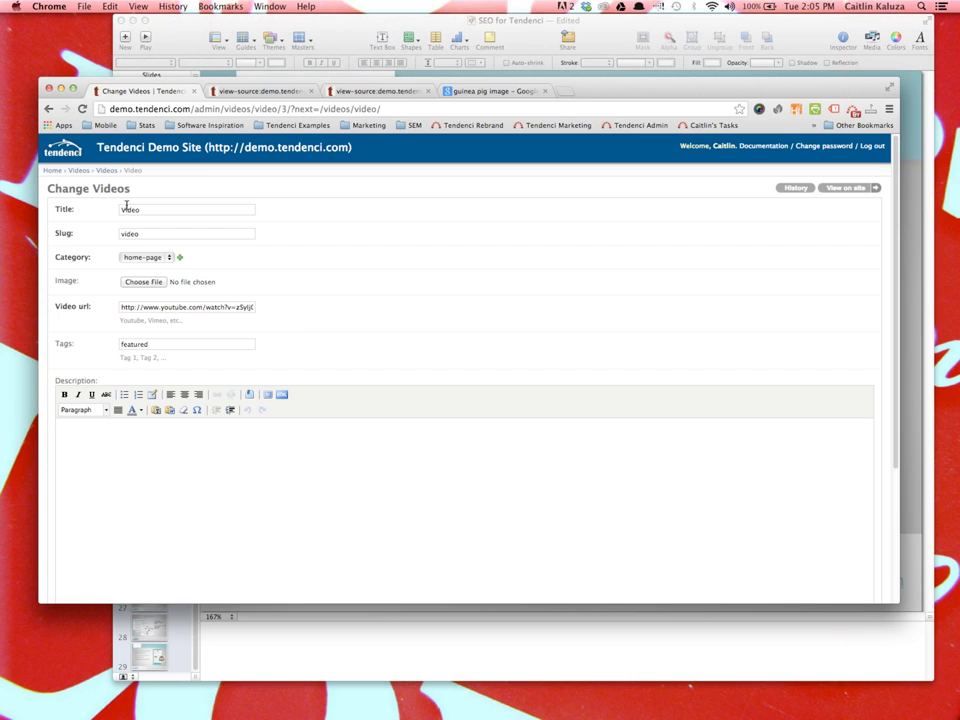
- Examine the Title, Tags and Description fields of the Change Videos form
left_click_drag(142, 209, 113, 210)
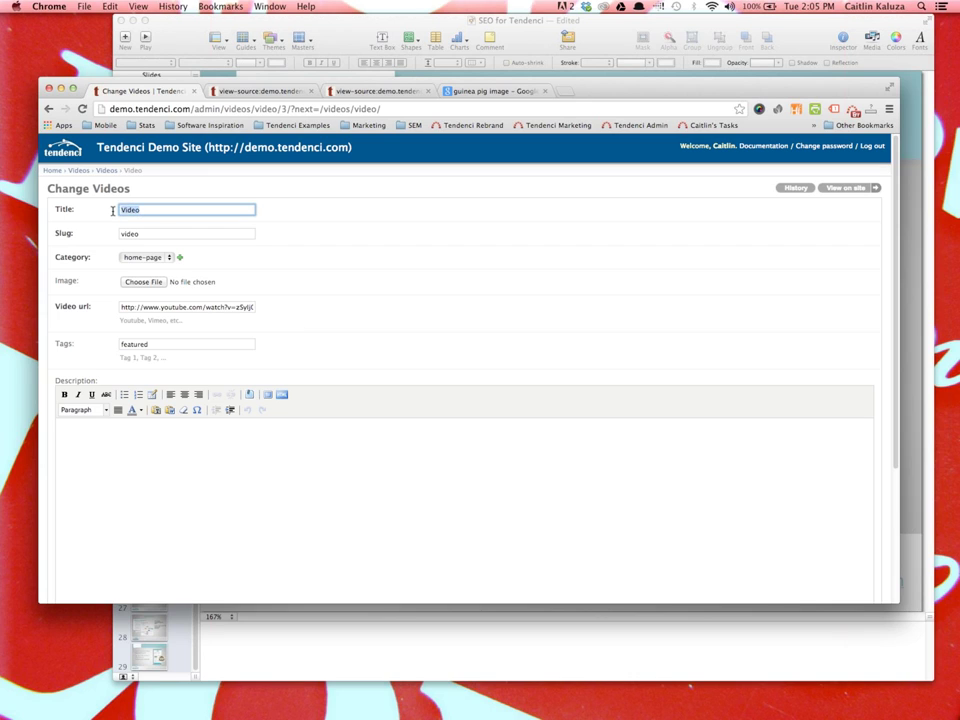
left_click(155, 345)
left_click(180, 536)
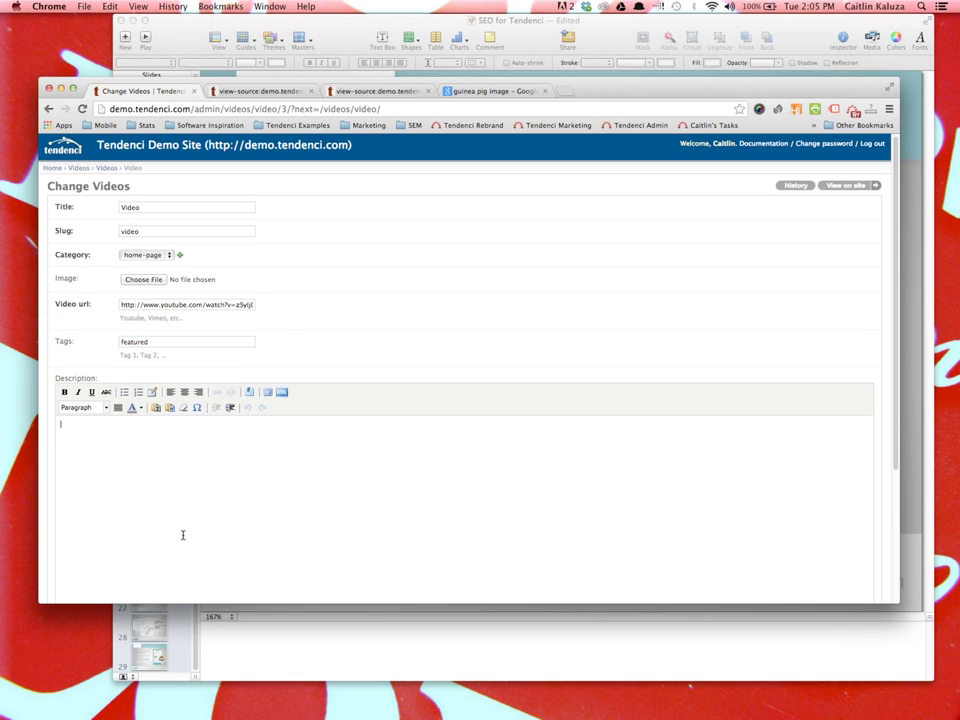
scroll(176, 510, "down", 1)
scroll(178, 498, "down", 1)
scroll(188, 416, "up", 2)
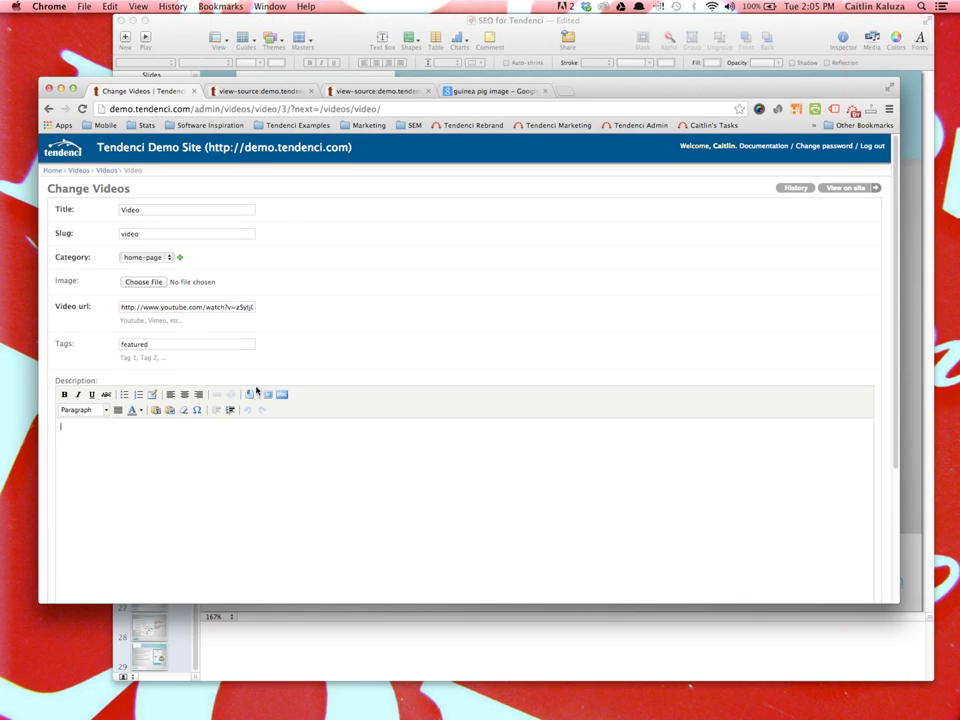
- Switch to Keynote and go back to the "Tip: Edit Photos in Set" slide
left_click(344, 28)
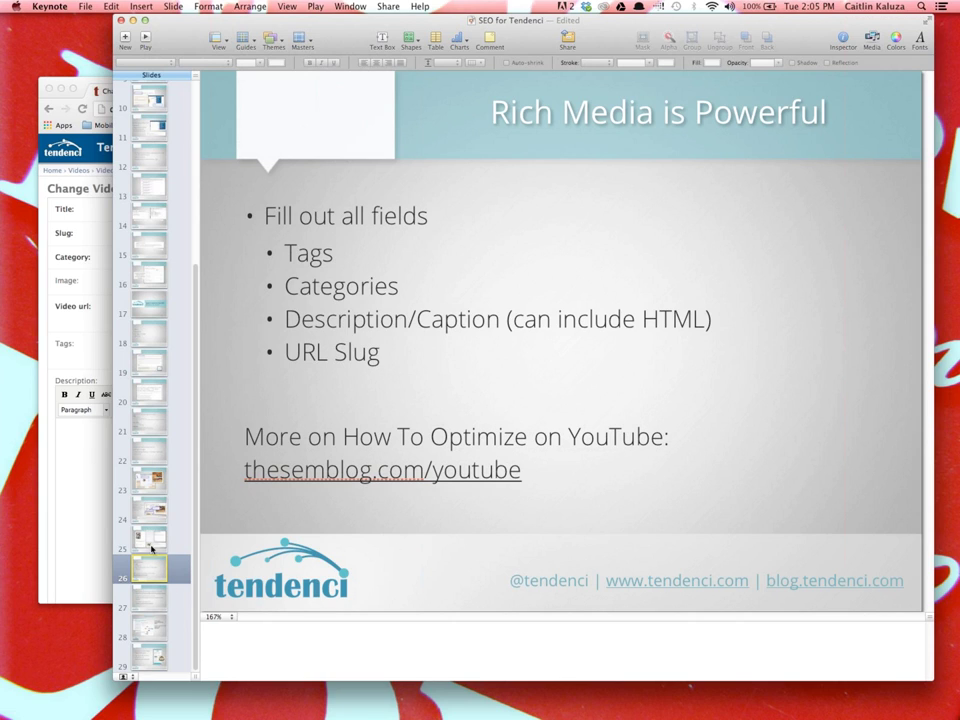
left_click(150, 540)
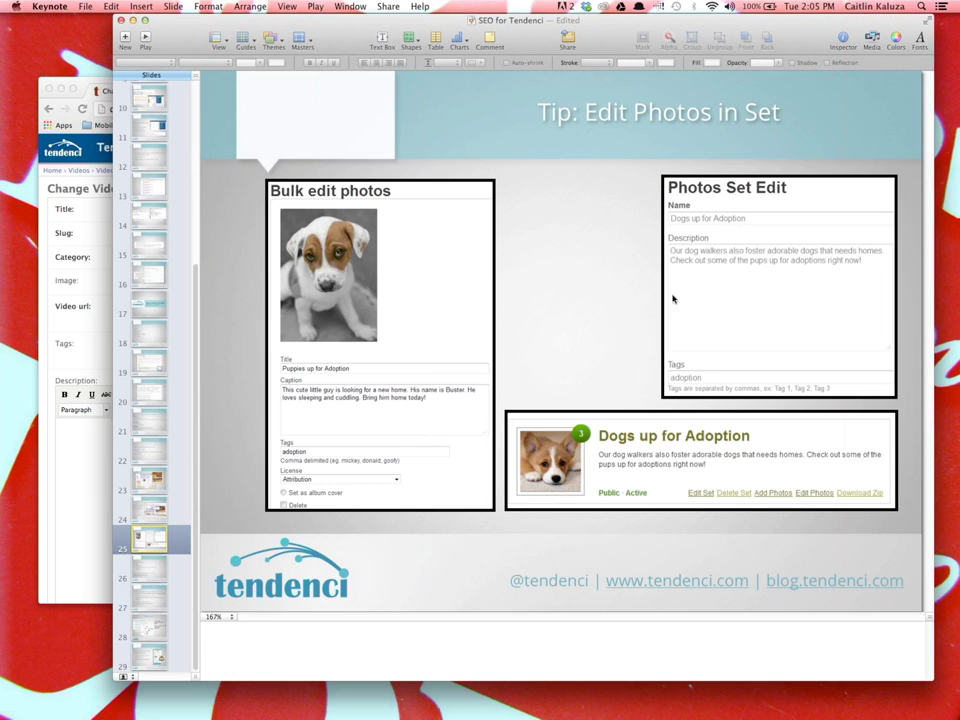
- Switch to Chrome, load the demo.tendenci.com home page and open the Photo Albums list to view its photo sets
left_click(66, 200)
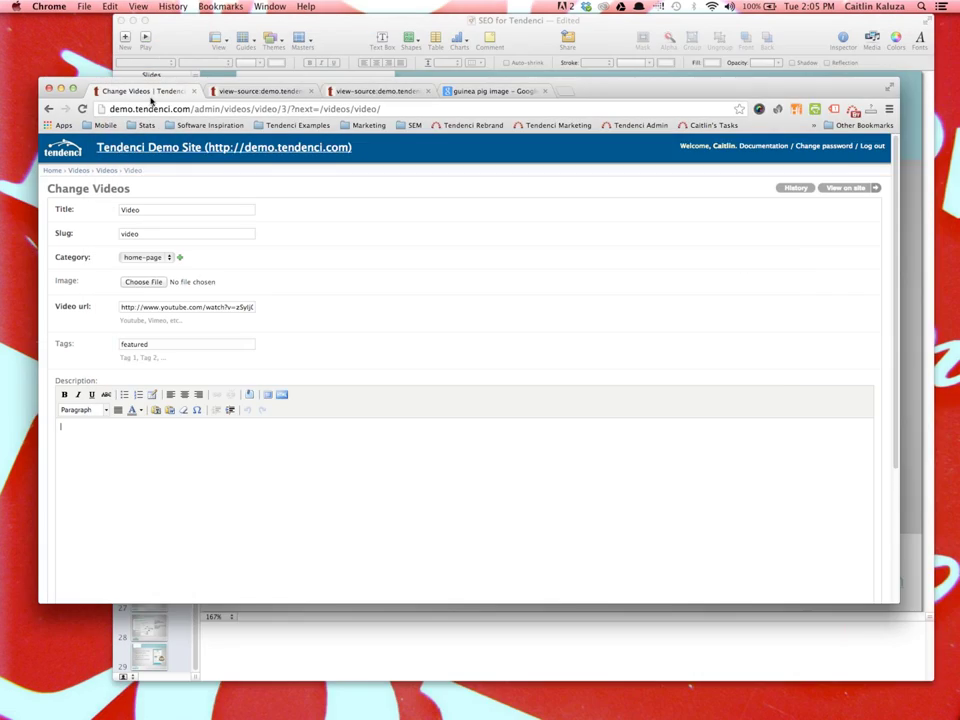
left_click(117, 148)
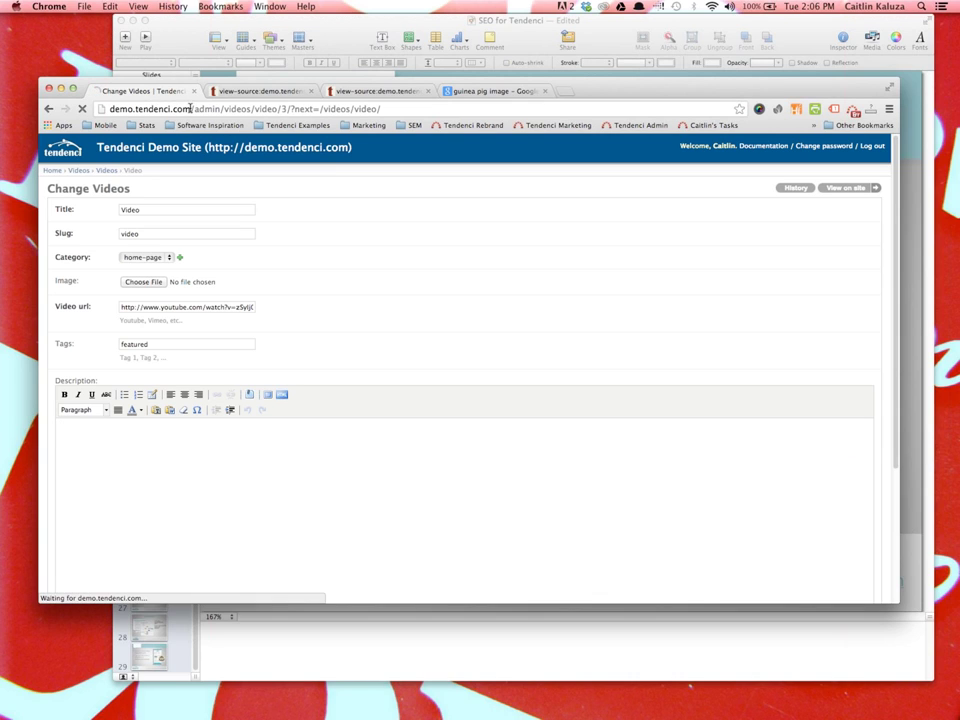
left_click(196, 108)
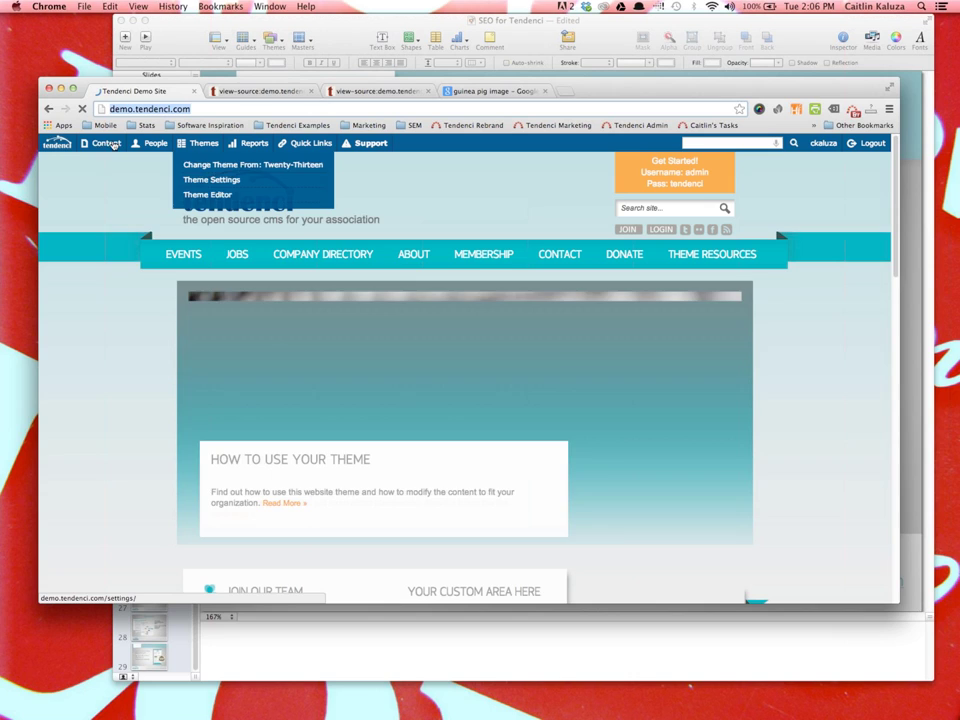
mouse_move(100, 143)
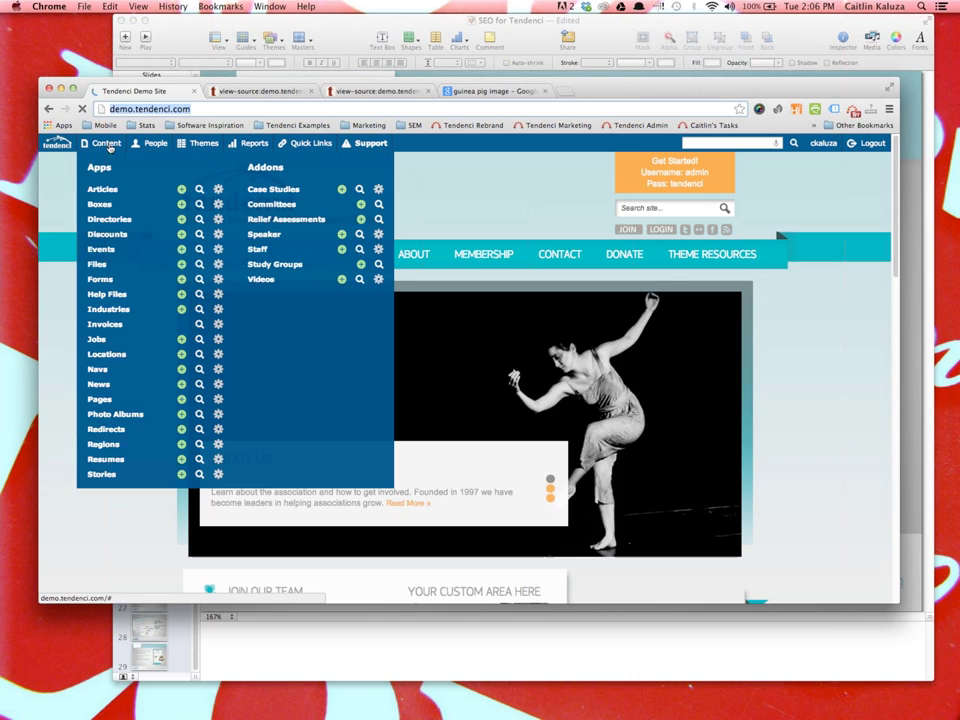
left_click(100, 414)
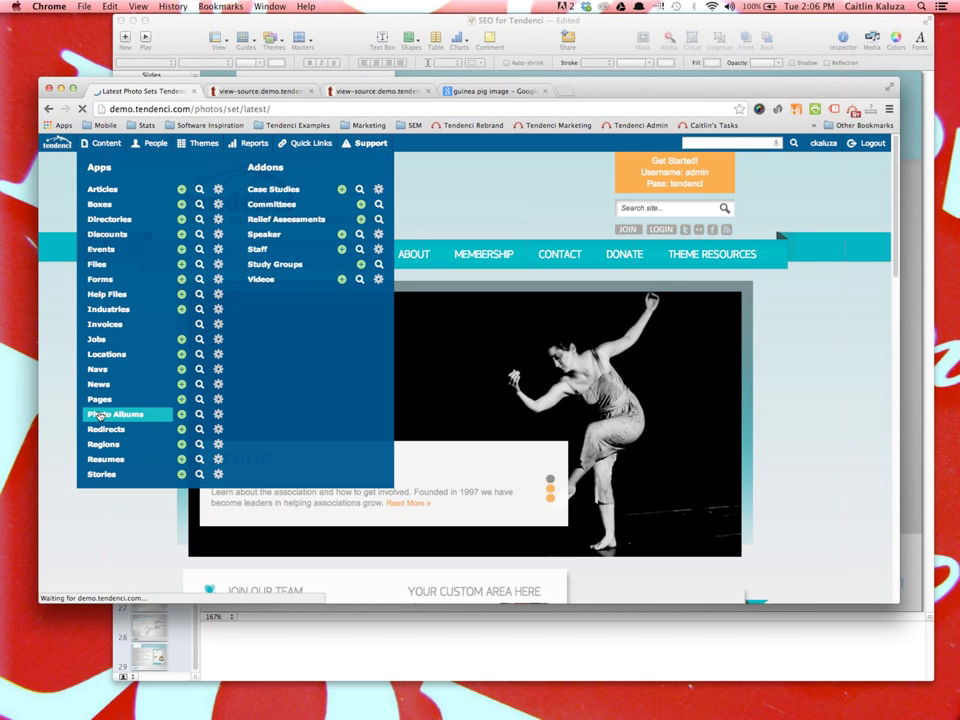
scroll(377, 506, "down", 2)
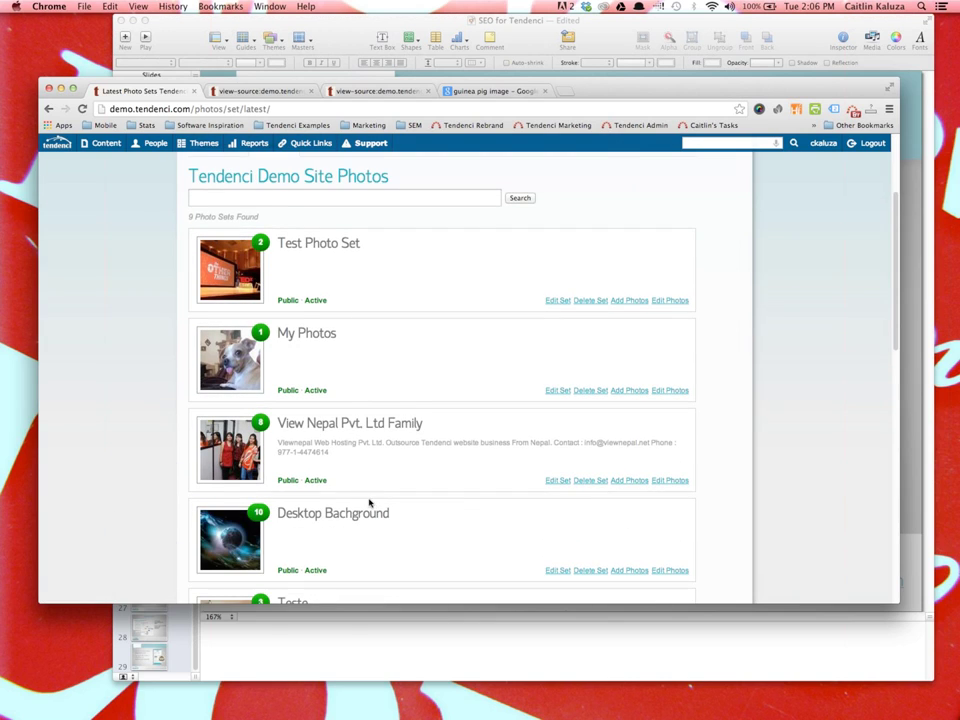
- Open the album titled "Photo Set", bring up bulk editing of its photos and look over the form
scroll(368, 502, "down", 3)
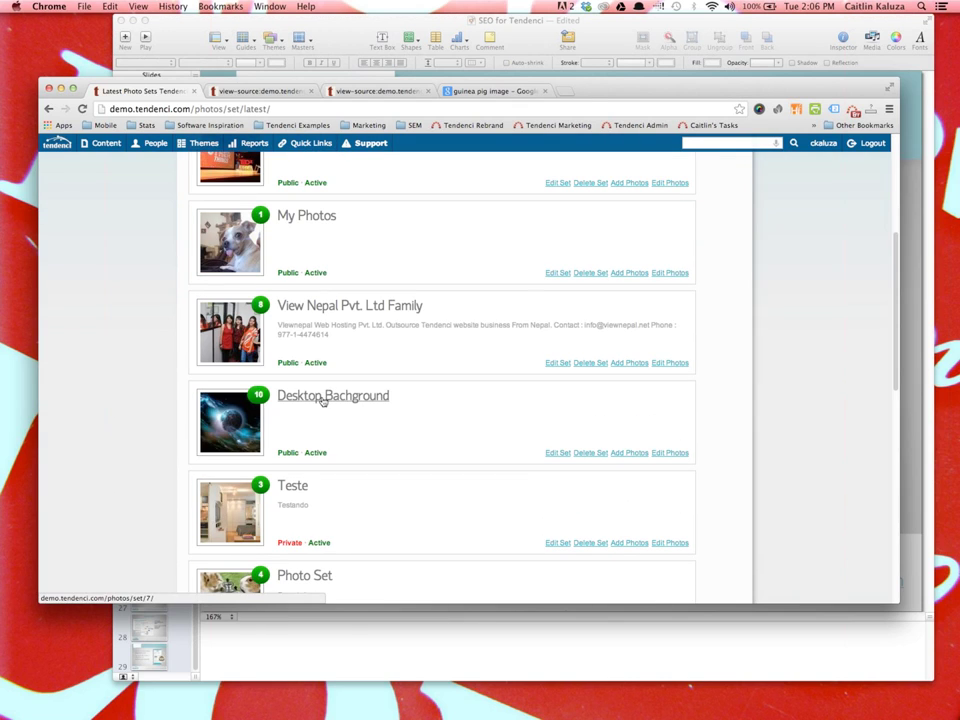
scroll(319, 424, "down", 2)
left_click(286, 486)
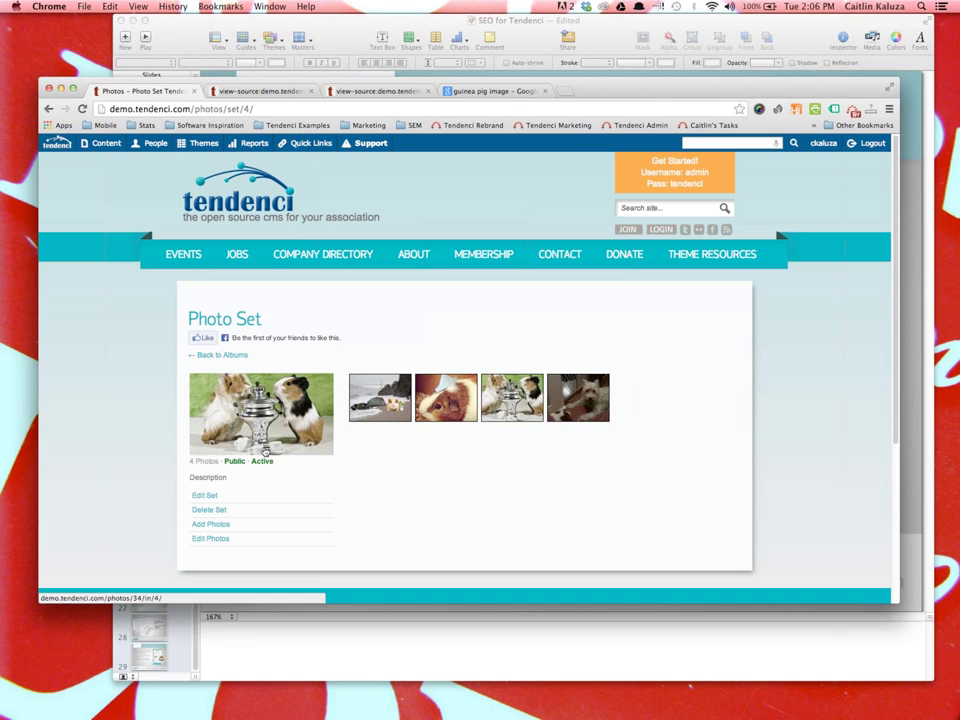
left_click(211, 541)
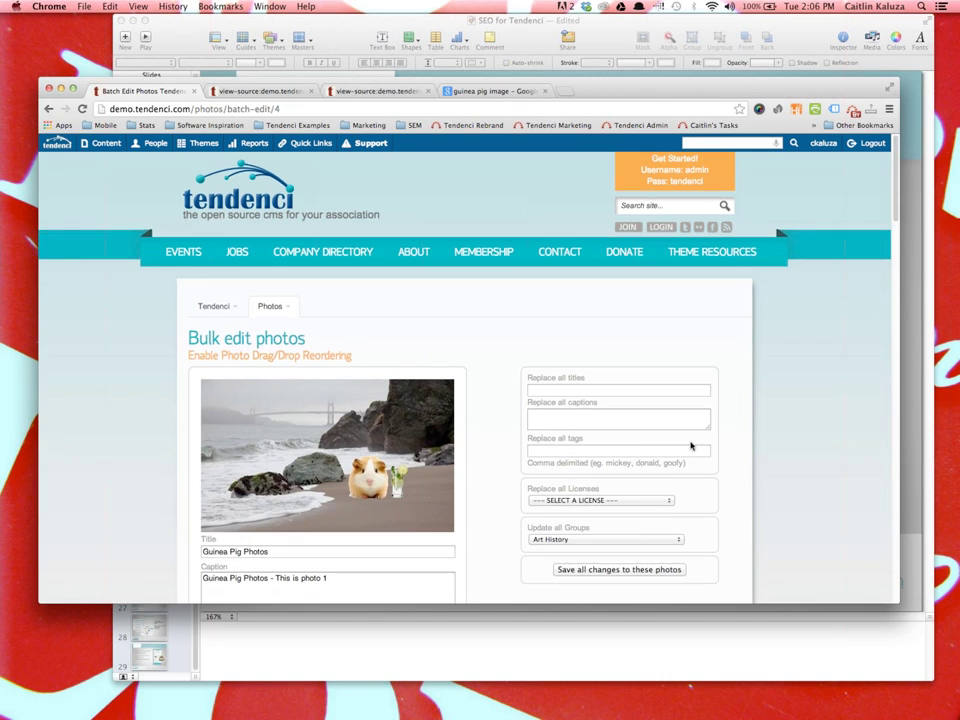
scroll(688, 442, "down", 5)
scroll(690, 447, "down", 18)
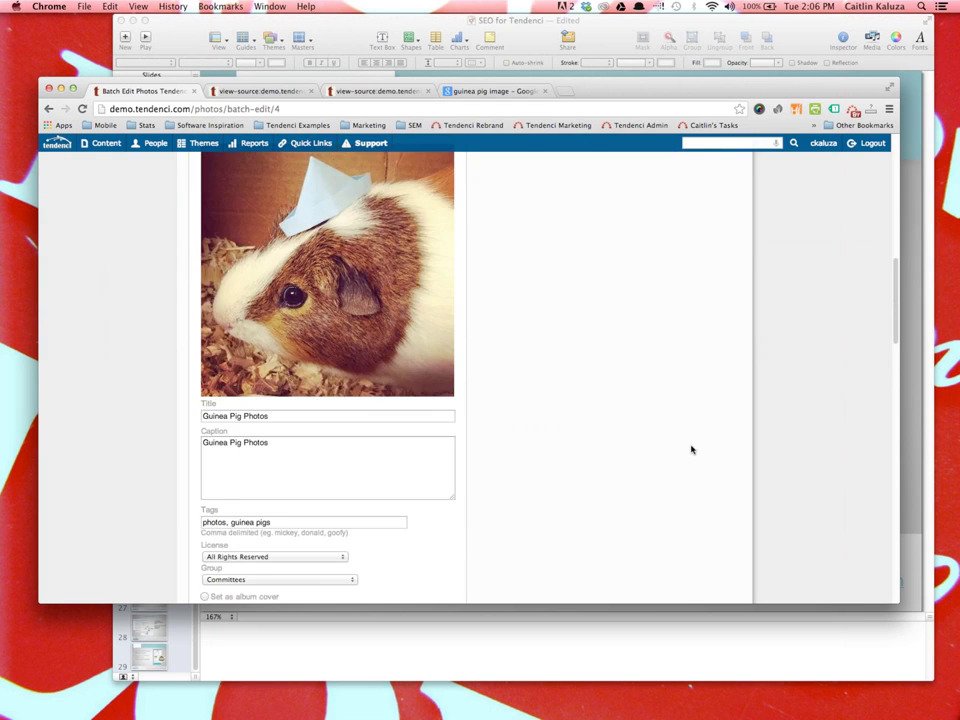
scroll(690, 449, "up", 20)
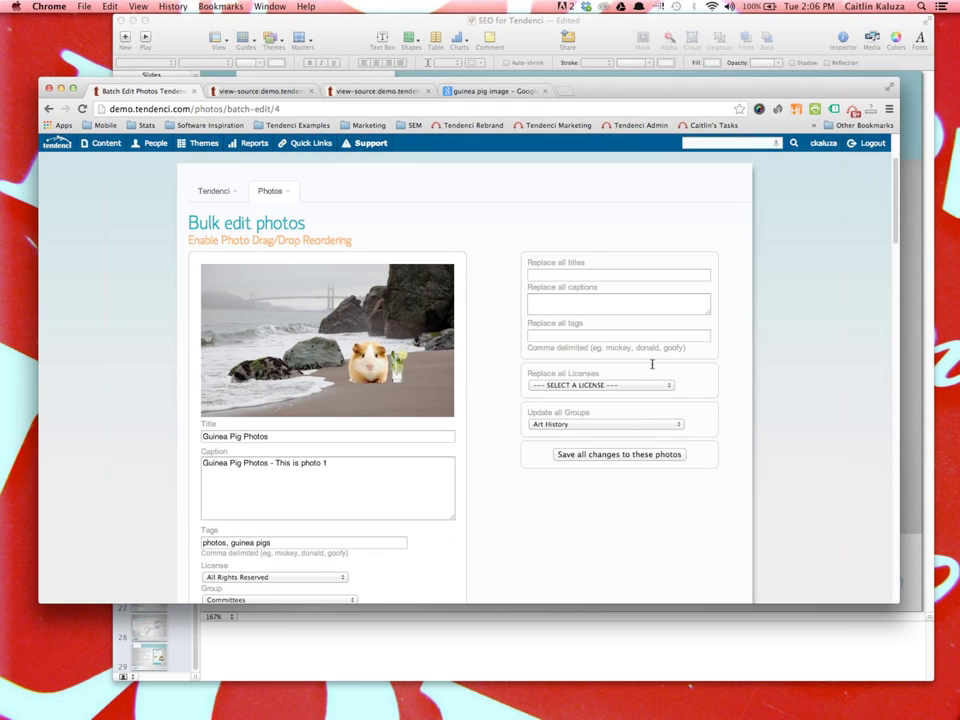
- Replace the titles of all photos in the set with "Guine Pig Photos" and check the individual title fields
scroll(620, 350, "up", 1)
left_click(554, 295)
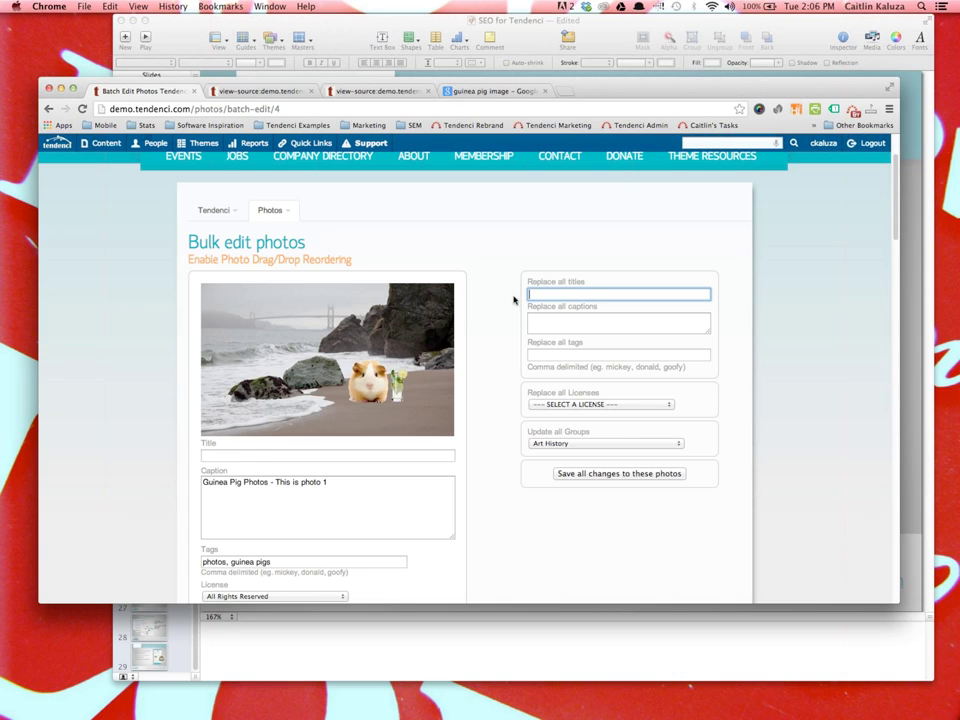
type("Guine Pig Photos")
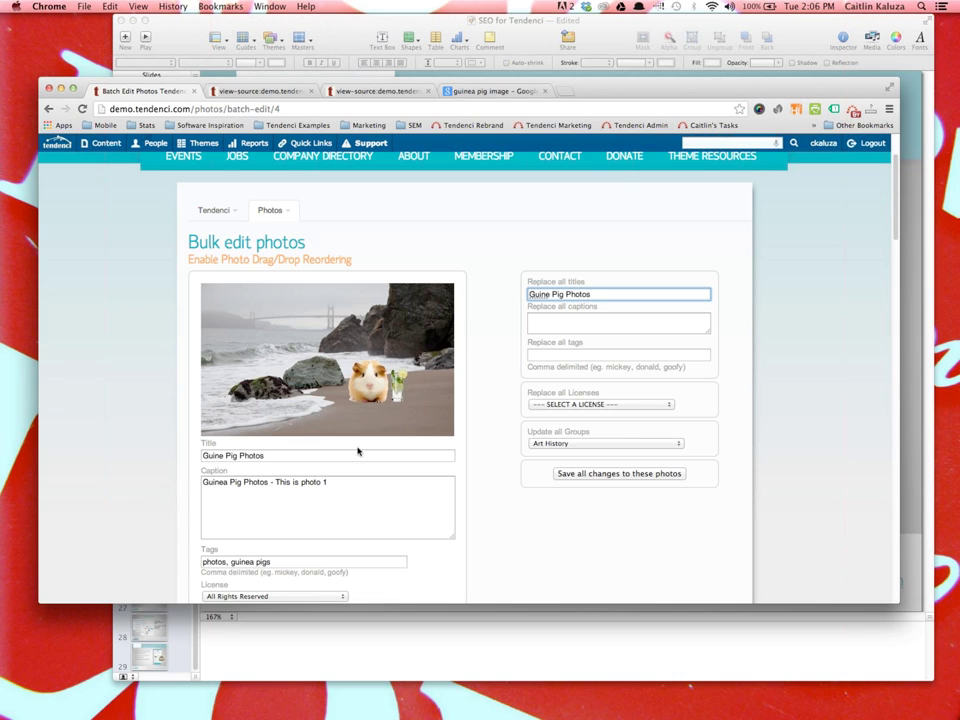
scroll(358, 451, "down", 15)
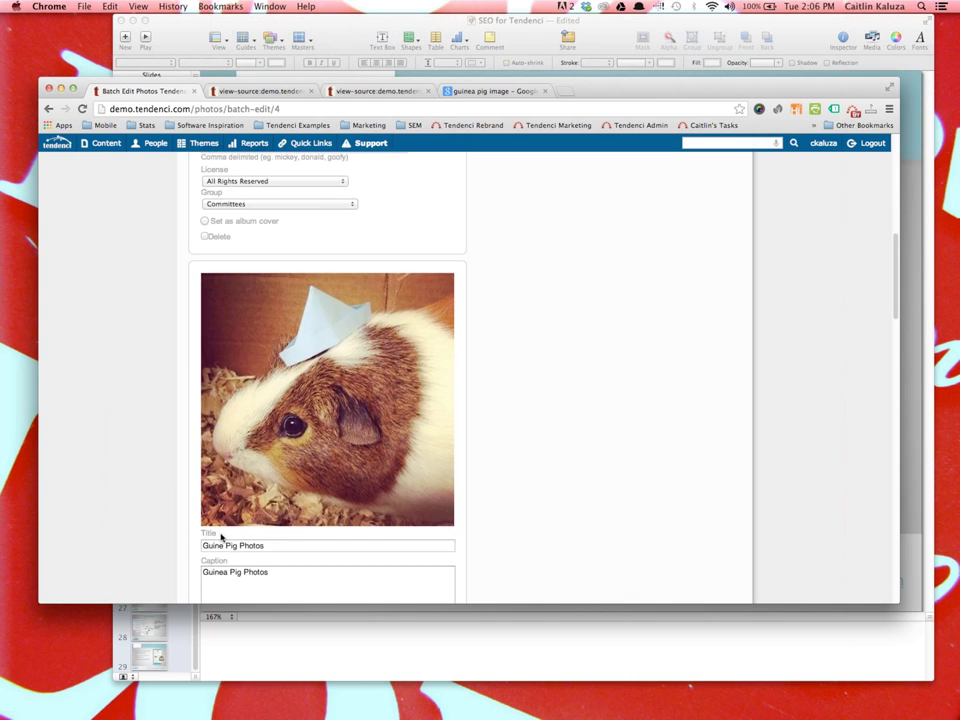
scroll(236, 538, "up", 15)
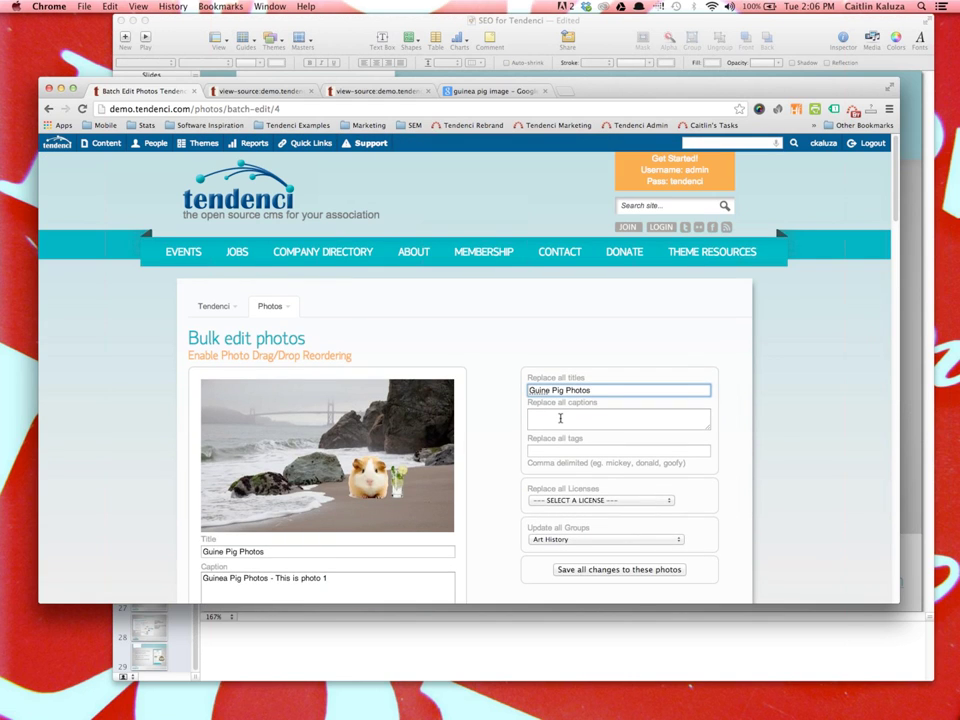
scroll(560, 419, "down", 2)
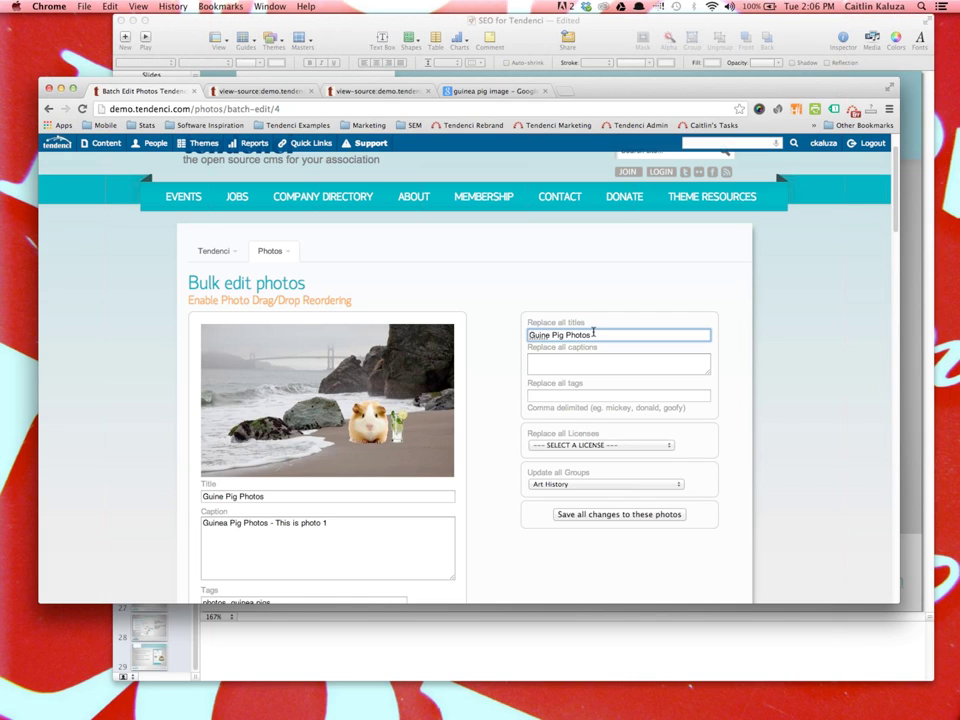
- Replace all captions with "Guinea Pig Photos Example Set" and all tags with "guinea pigs, tendenci, examples"
left_click(582, 358)
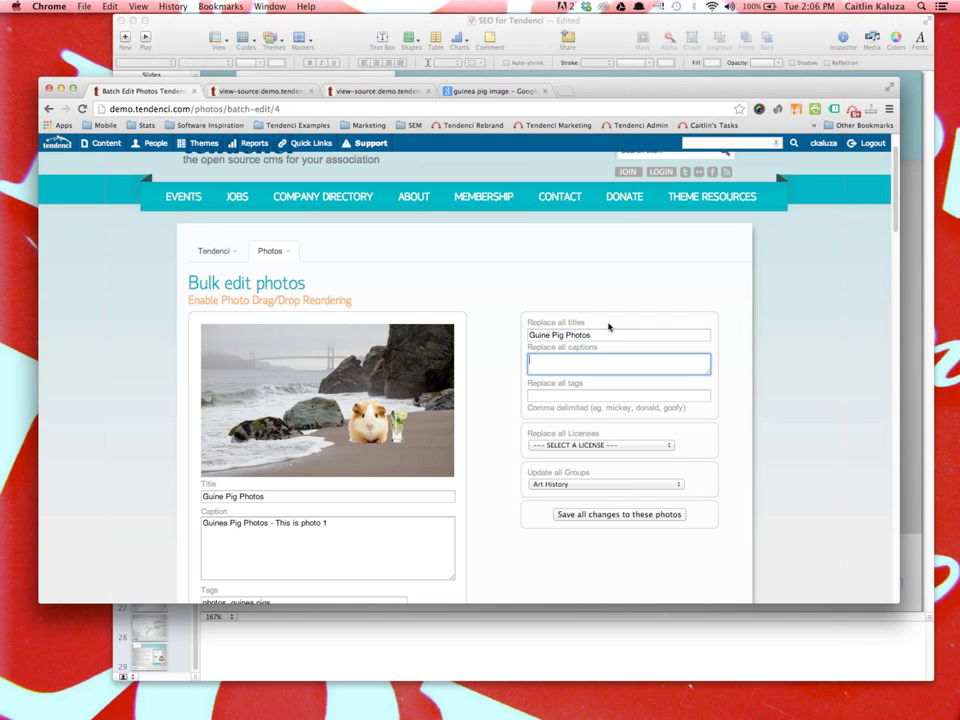
type("Guinea Pig Phot")
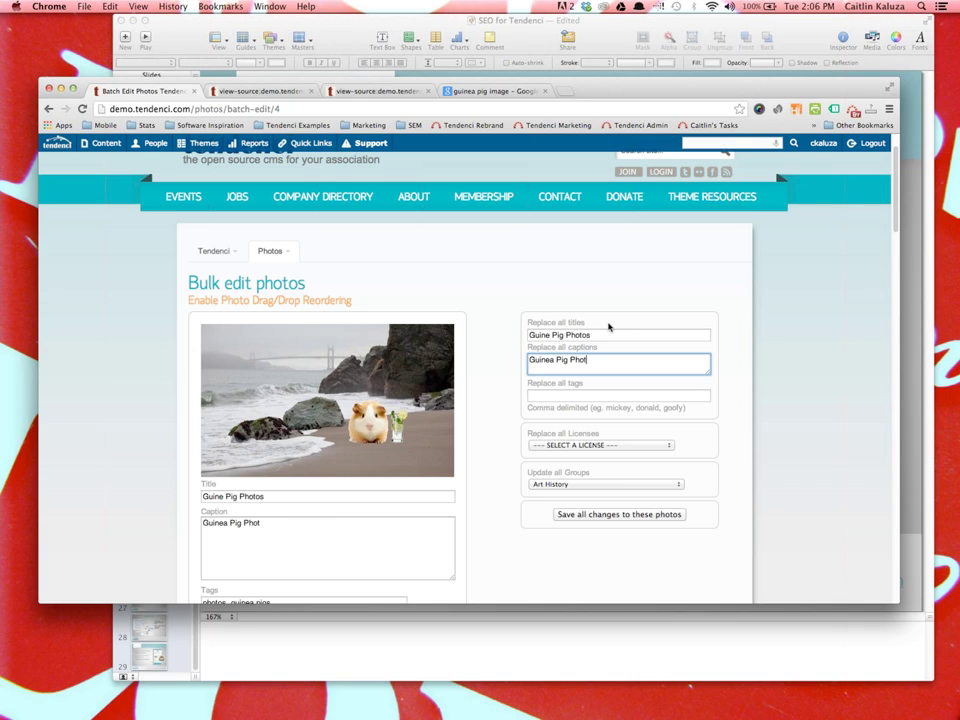
type("os Example Set")
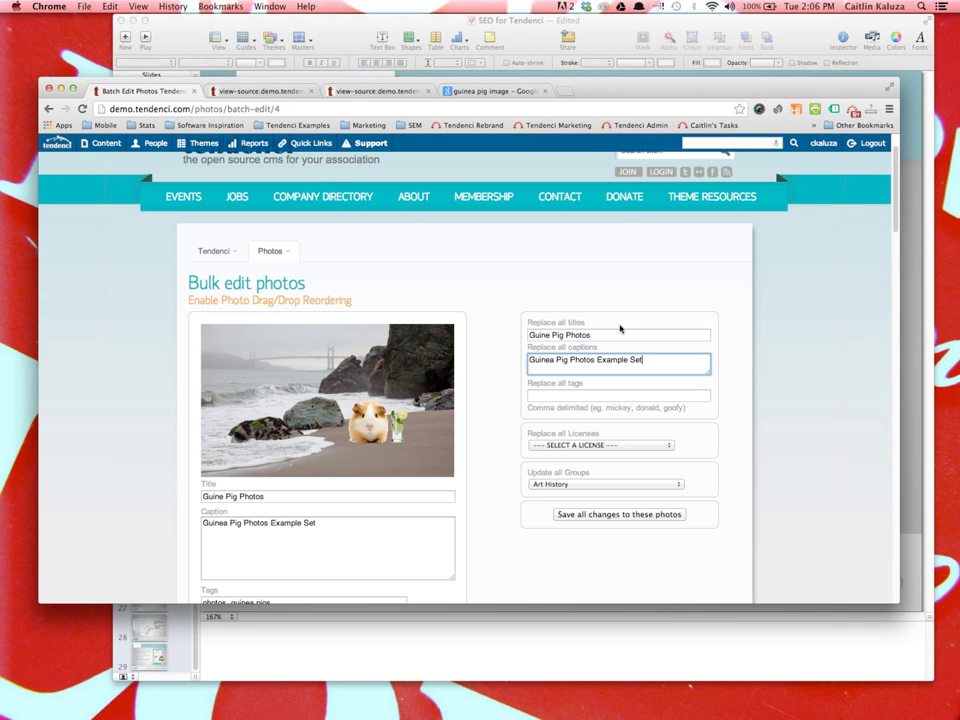
left_click(625, 396)
type("gun")
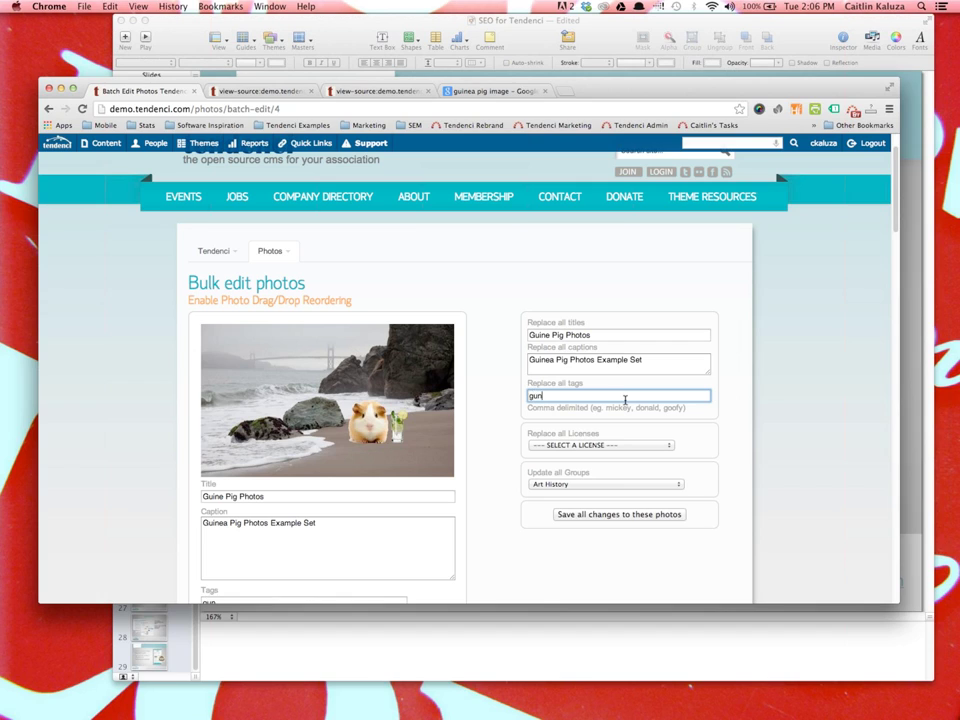
type("nea pigs, tendenci, examples")
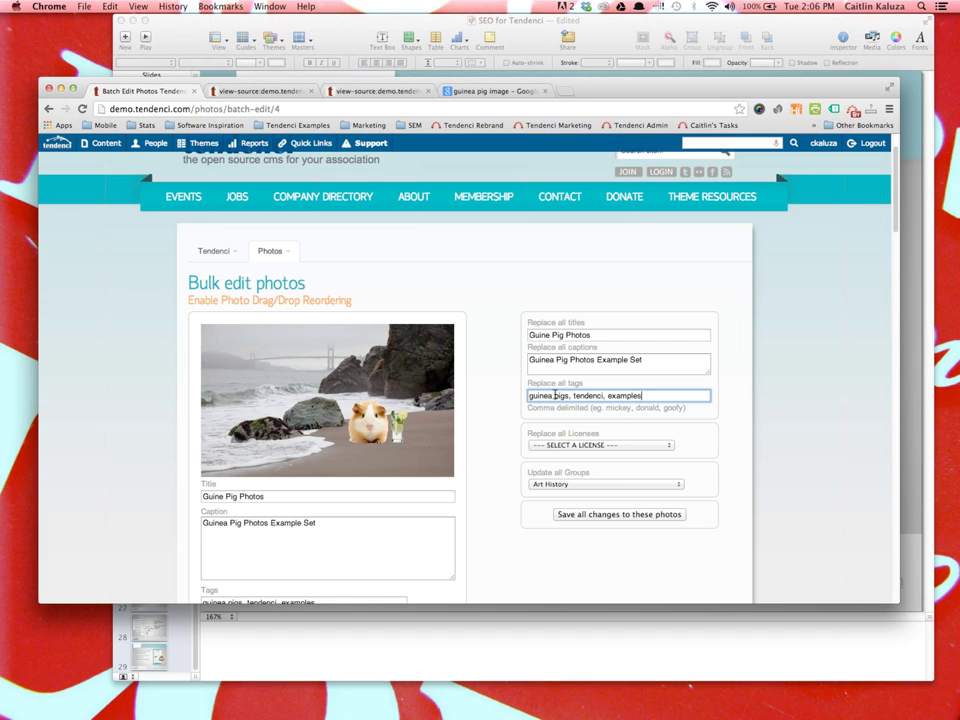
- Correct the spelling of the replacement title for all photos to "Guinea Pig Photos"
scroll(278, 405, "down", 2)
left_click(278, 405)
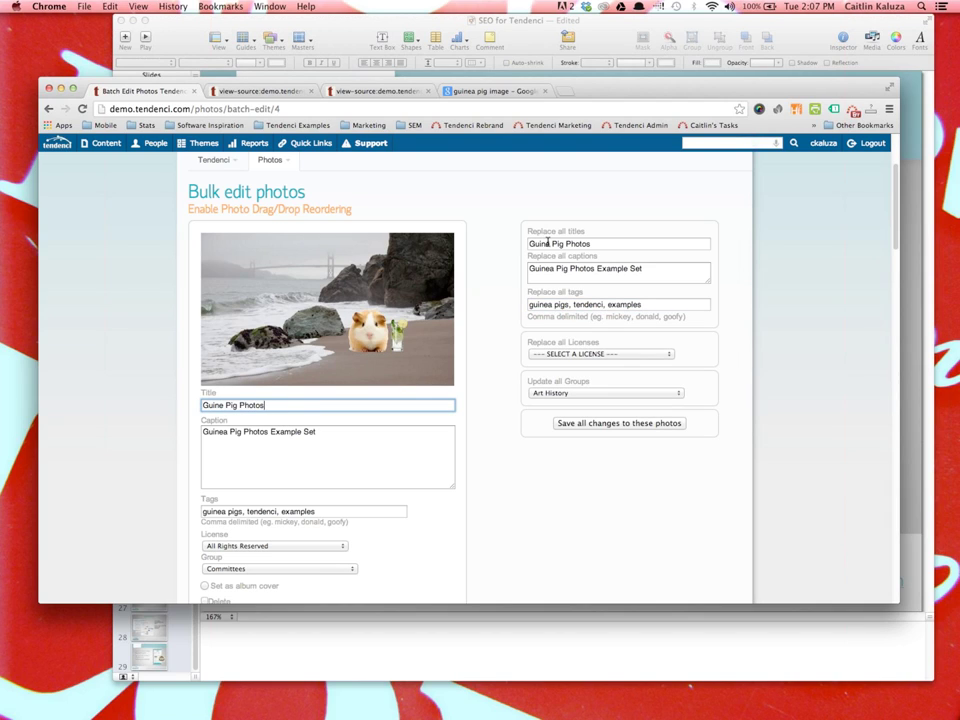
left_click(549, 243)
type("a")
- Extend the beach photo's title to "Guinea Pig Photos - At the beach" and change its caption to "Guinea Pig Photos Example Photo"
left_click(283, 408)
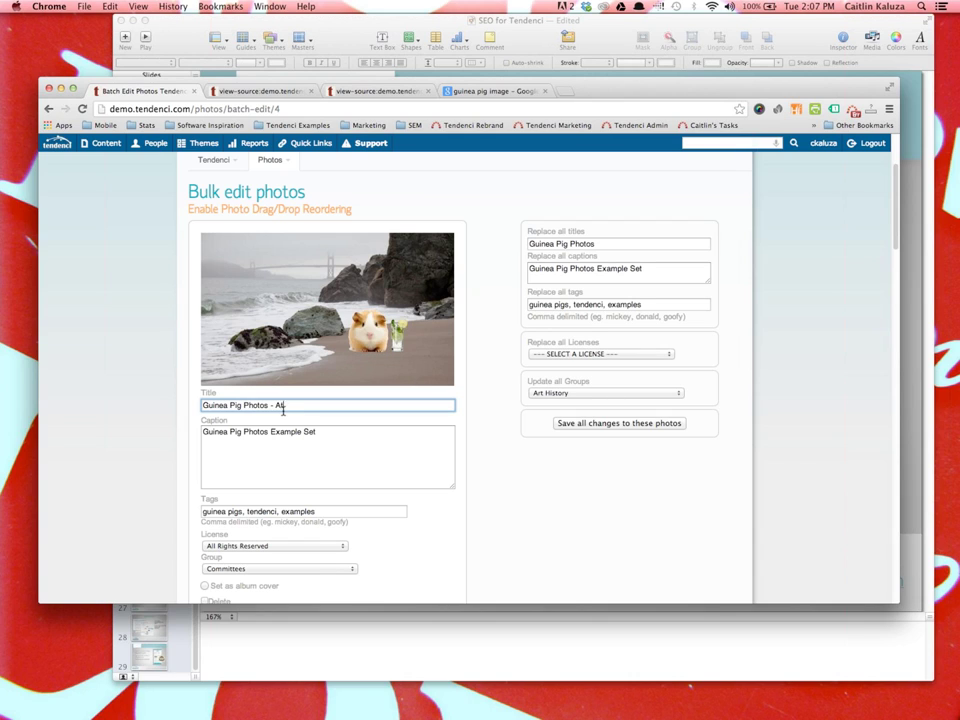
type("- At the beach")
scroll(328, 339, "down", 2)
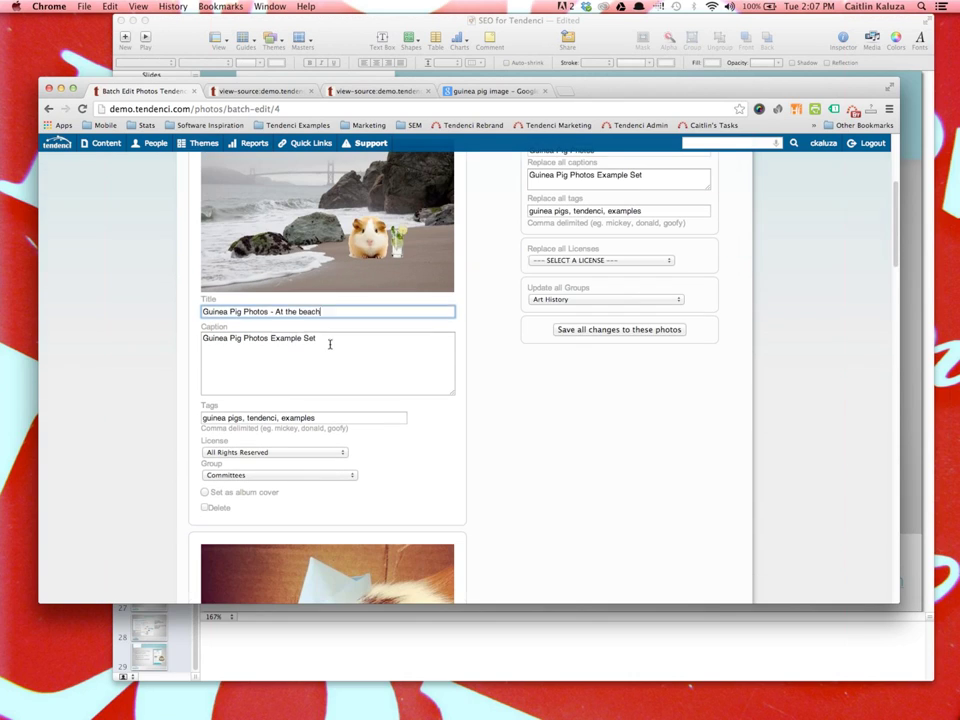
left_click(330, 344)
key("BackSpace")
key("BackSpace")
key("BackSpace")
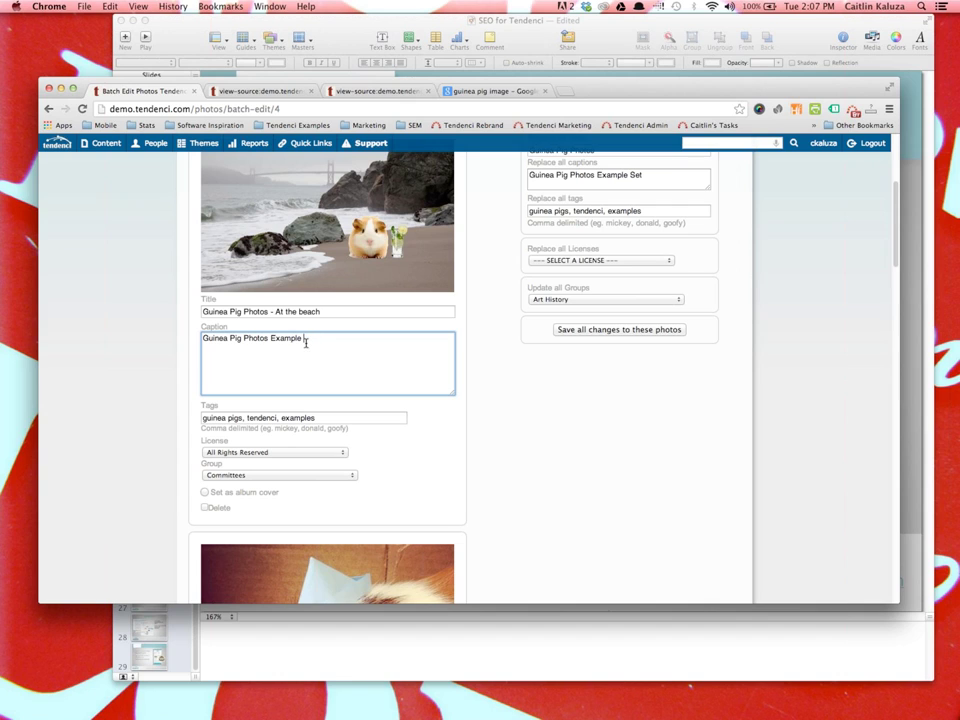
- Extend the title of the photo of the guinea pig wearing a paper hat to "Guinea Pig Photos - Carl in a Hat"
scroll(261, 311, "down", 5)
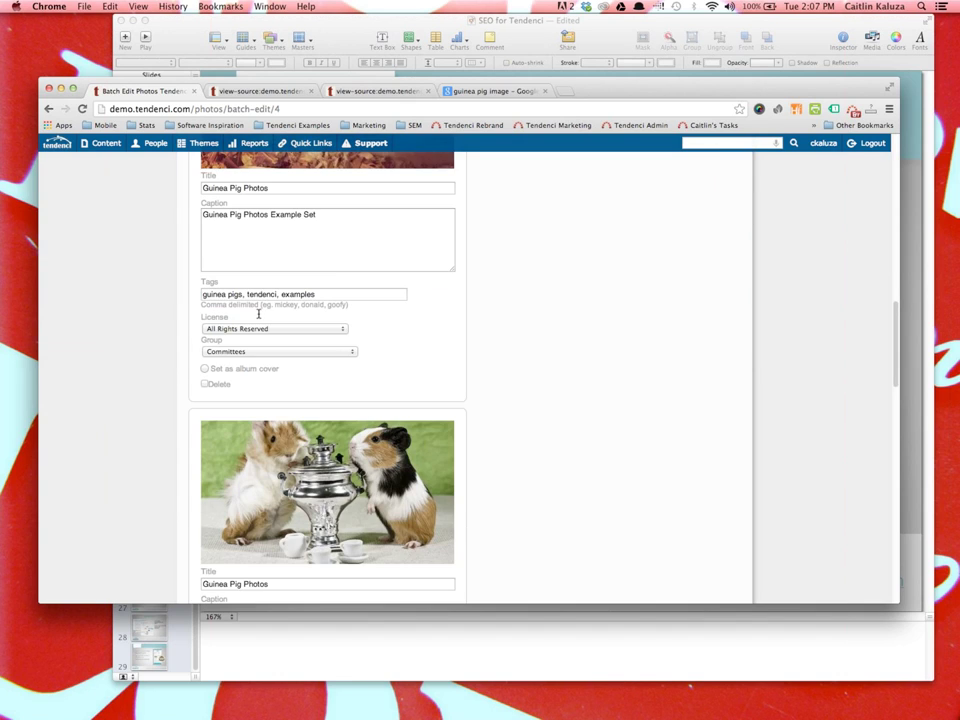
scroll(272, 407, "up", 2)
left_click(276, 432)
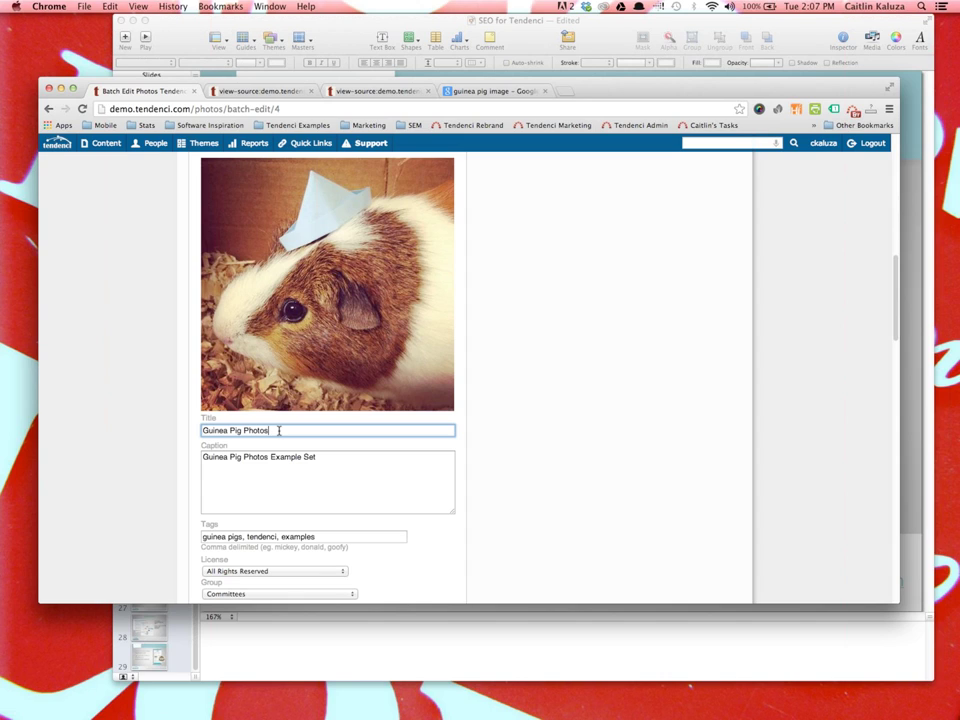
type("- Carl in a Hat")
- Extend the title of the photo with two guinea pigs and a samovar to "Guinea Pig Photos - Tea Set"
scroll(365, 402, "down", 3)
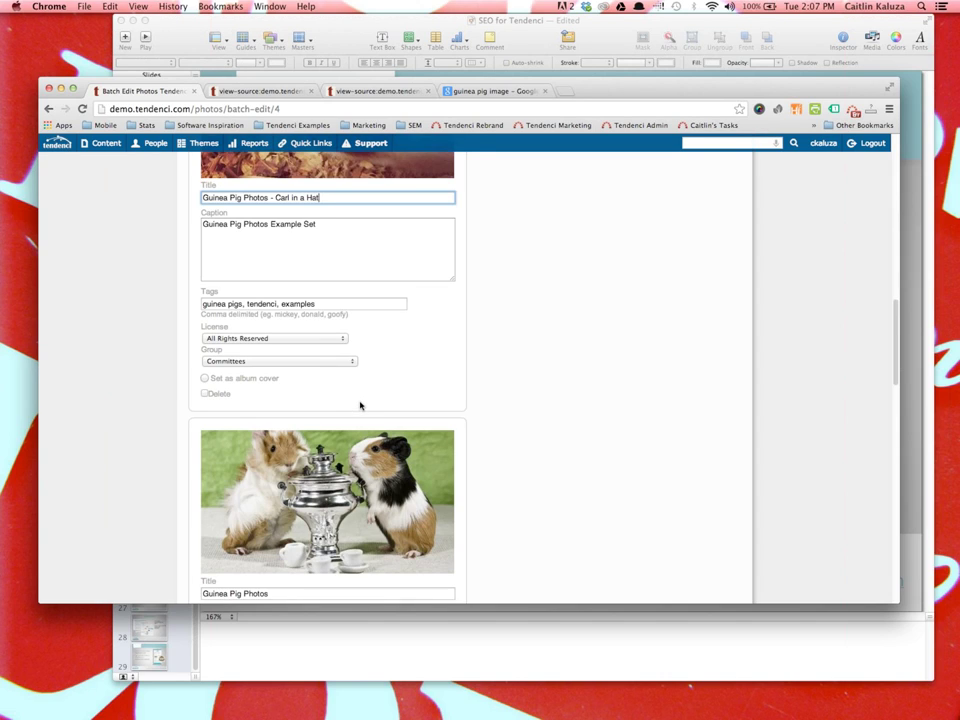
scroll(362, 403, "down", 2)
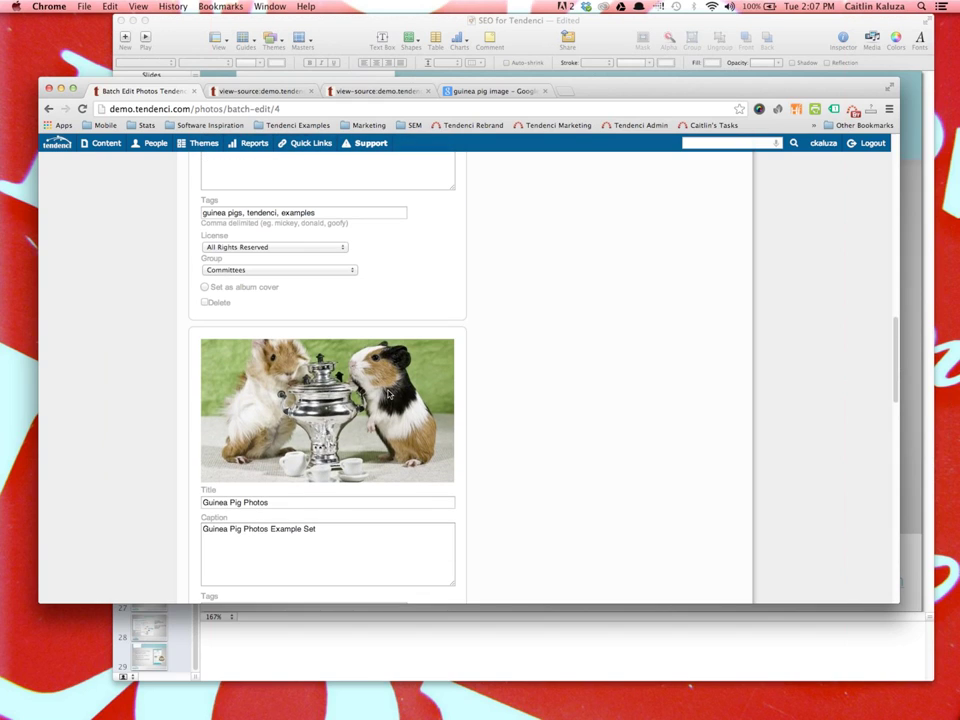
left_click(274, 503)
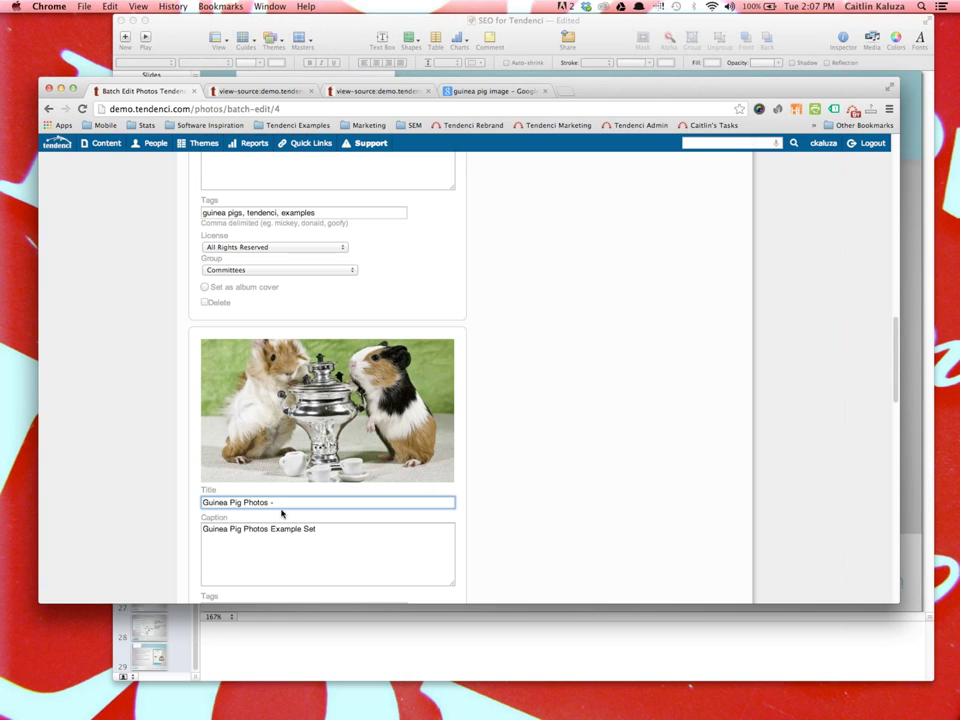
type("- Tea Set")
- Extend the last photo's title to "Guinea Pig Photos - With Lincoln"
scroll(282, 518, "down", 5)
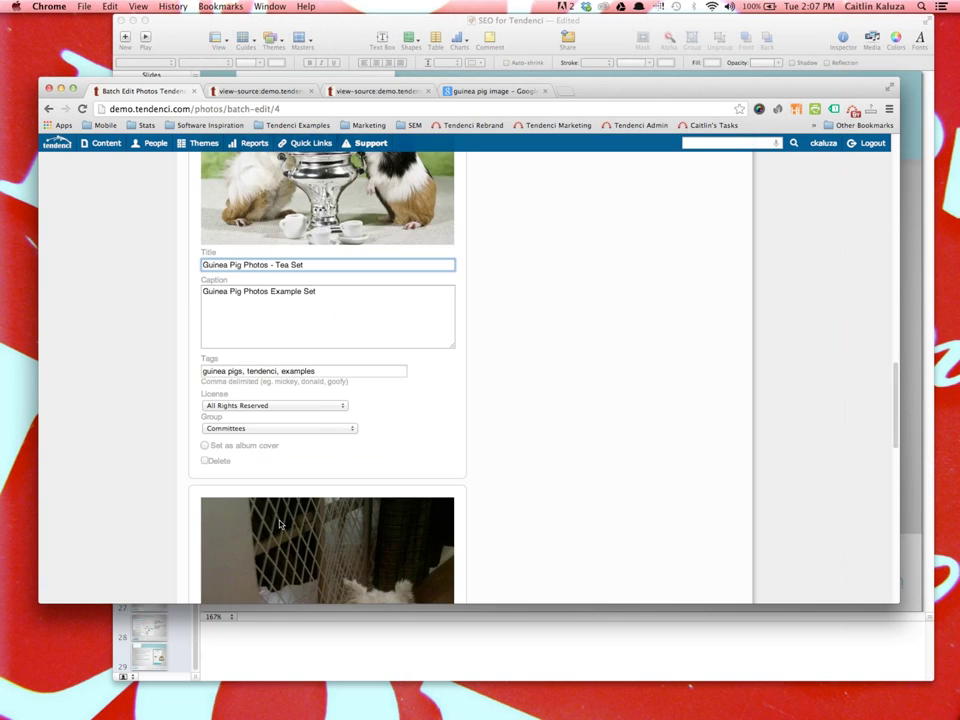
scroll(282, 522, "down", 6)
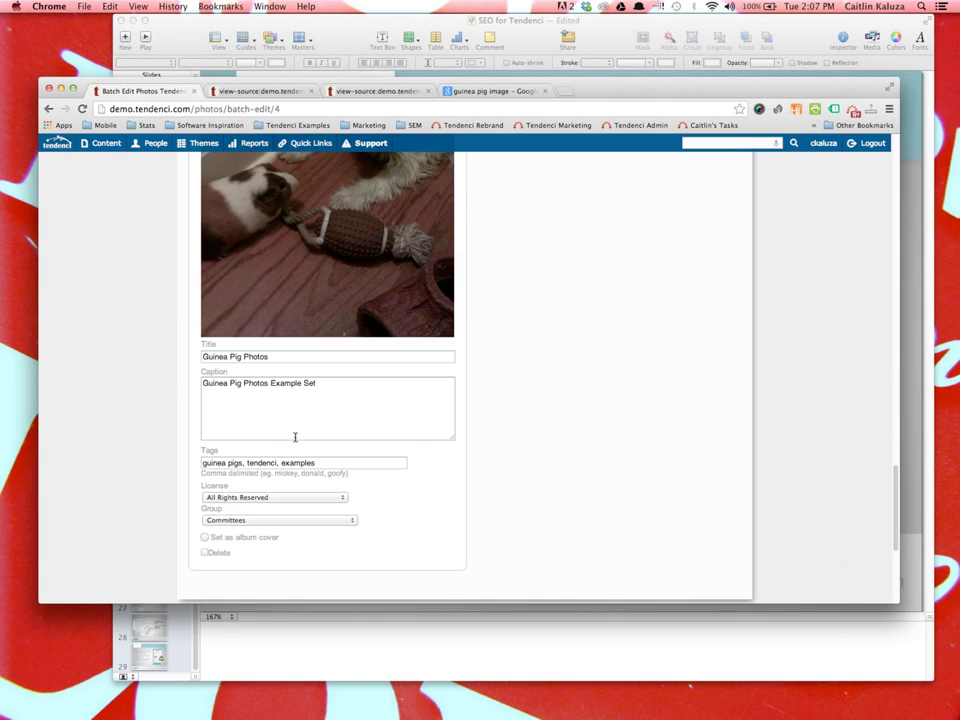
left_click(287, 357)
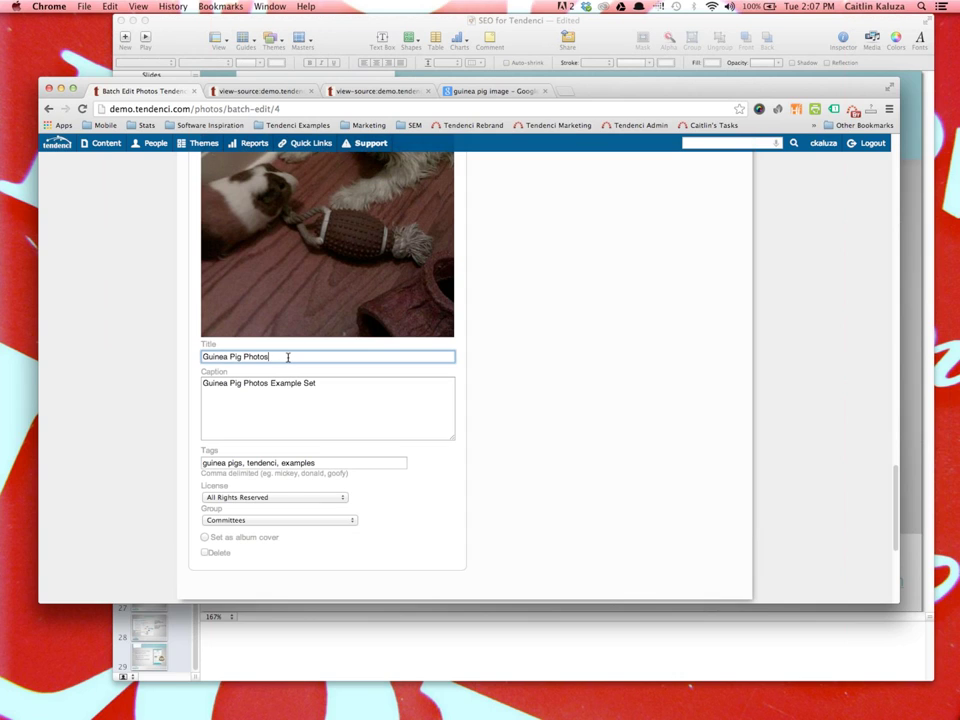
type("- With Lincoln")
- Review the edited photo entries, save all changes and open the beach photo's page from the set
scroll(356, 416, "down", 3)
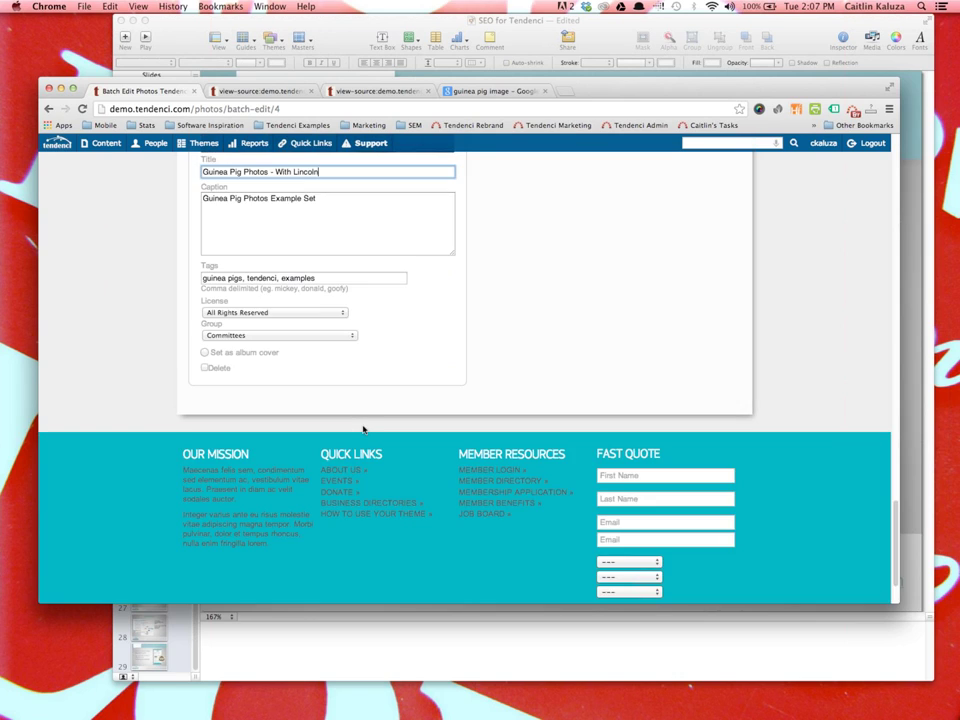
scroll(393, 432, "up", 15)
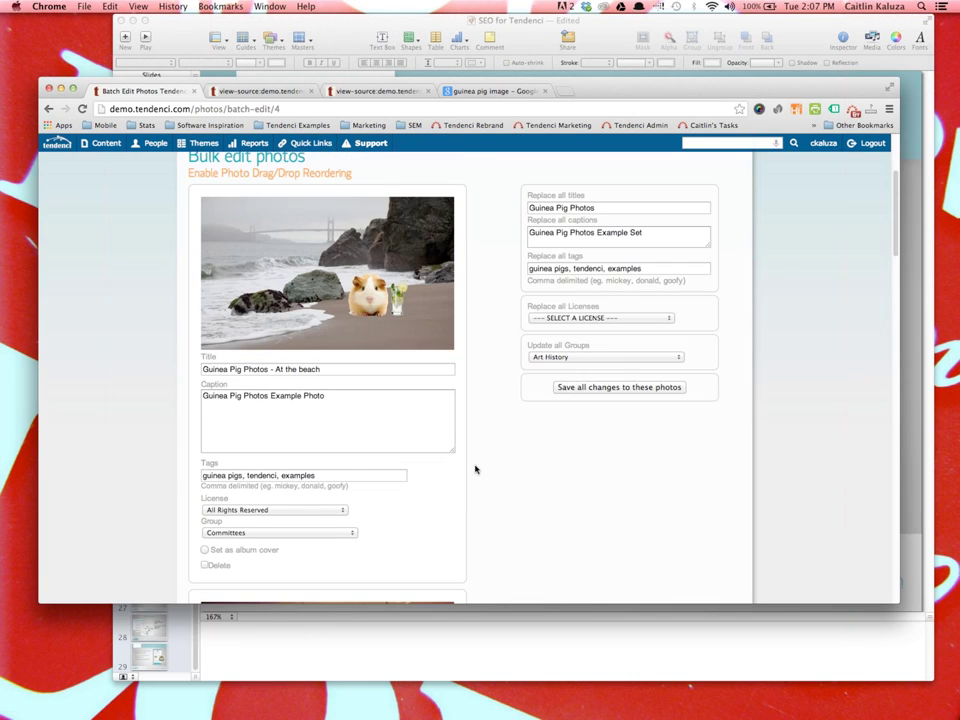
scroll(475, 467, "down", 5)
scroll(594, 420, "up", 10)
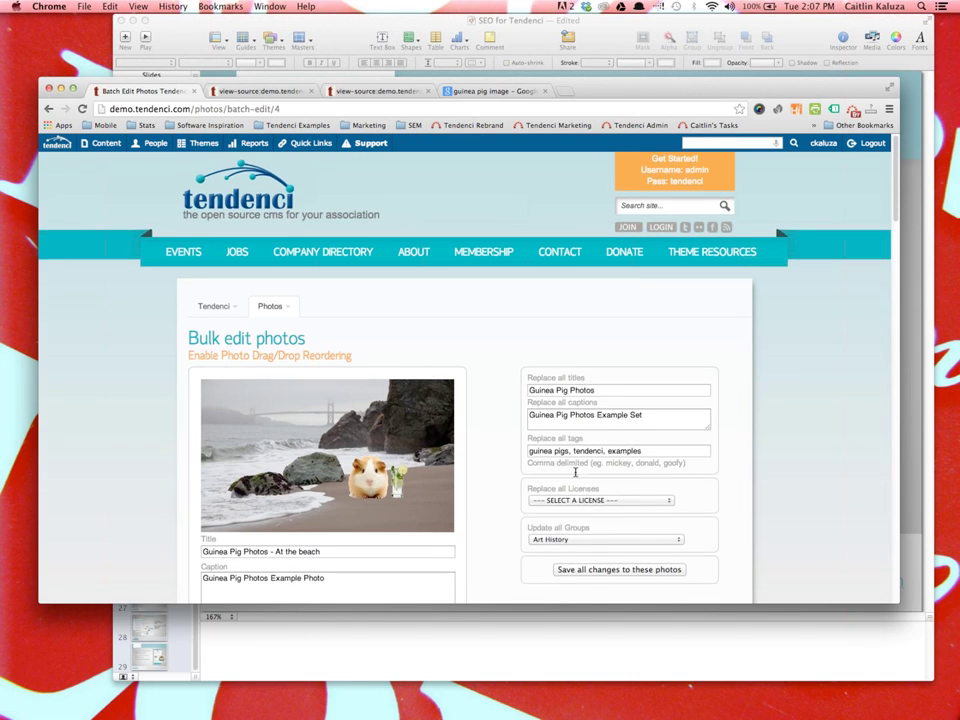
scroll(574, 589, "down", 1)
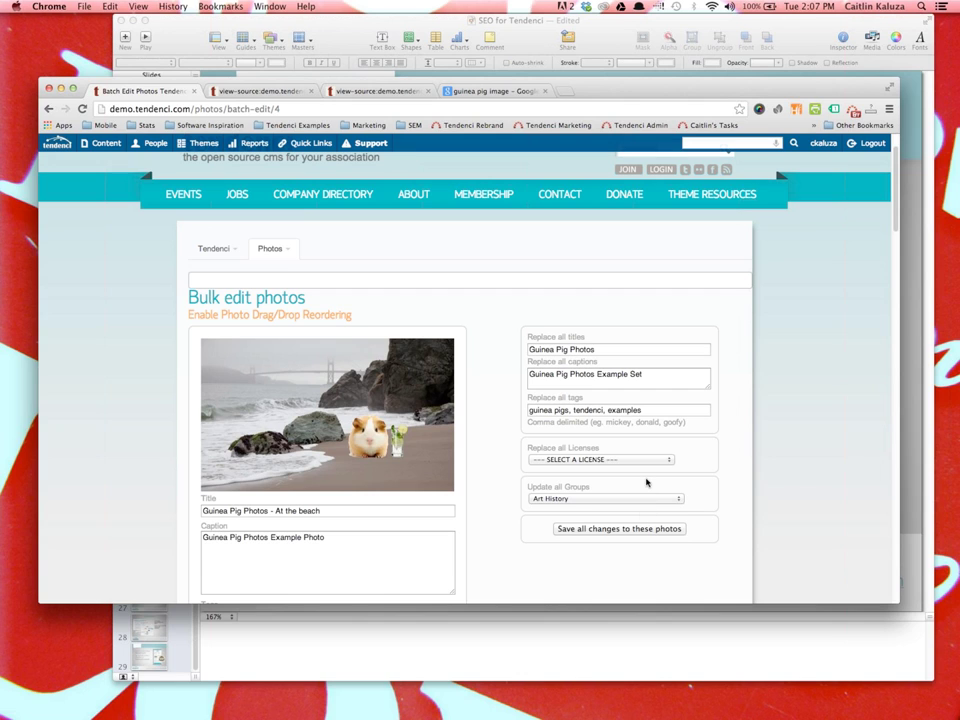
left_click(610, 527)
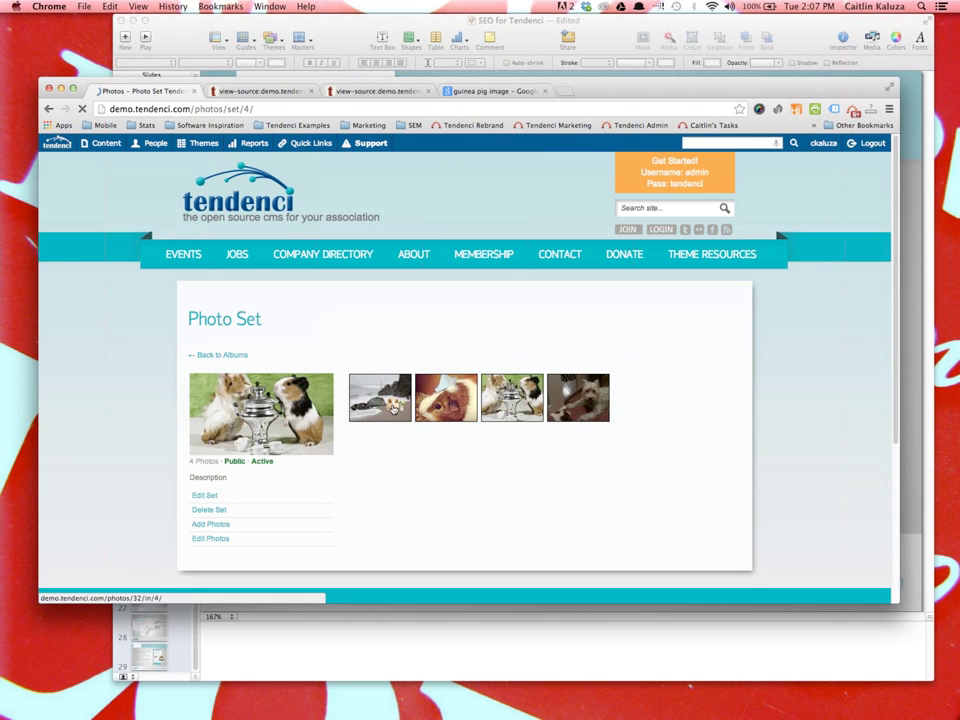
left_click(393, 405)
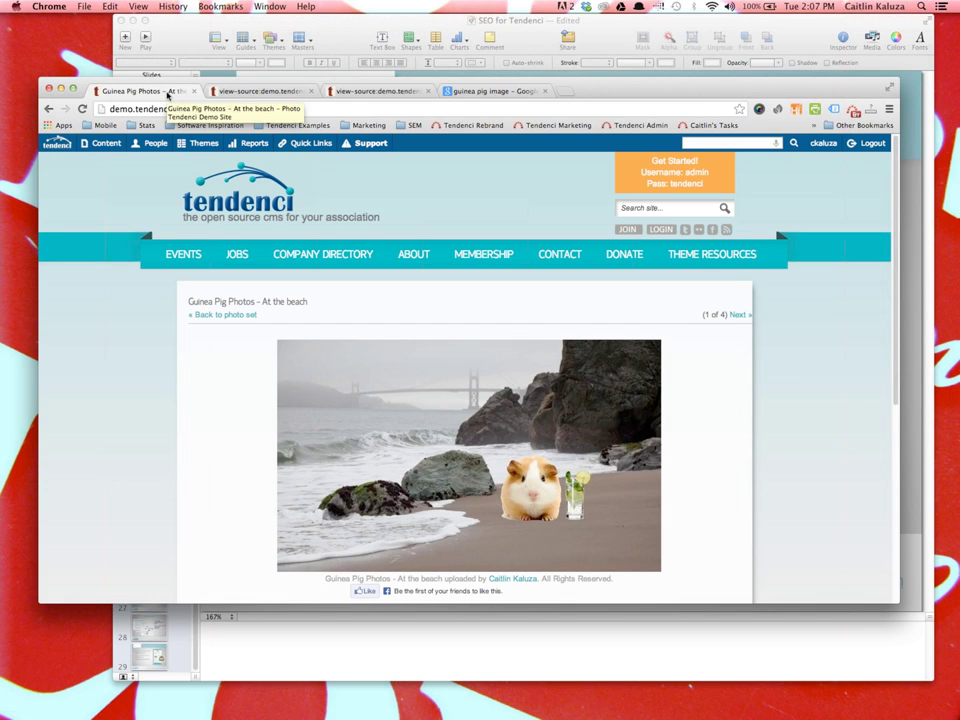
- Switch to Keynote and advance to the "Resources" slide
left_click(250, 21)
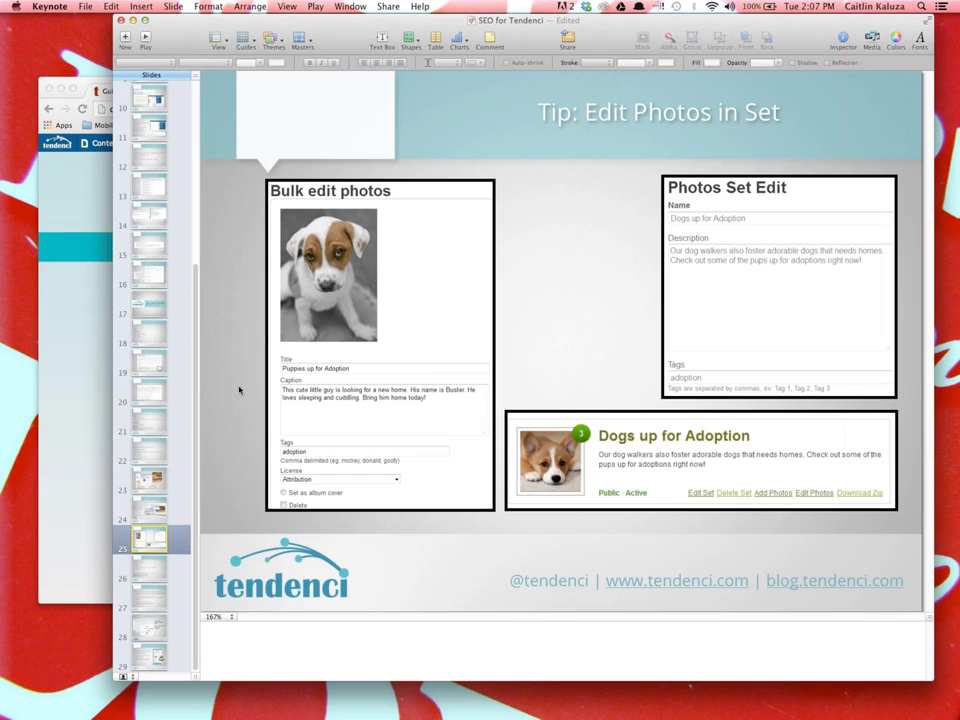
left_click(150, 575)
key("Down")
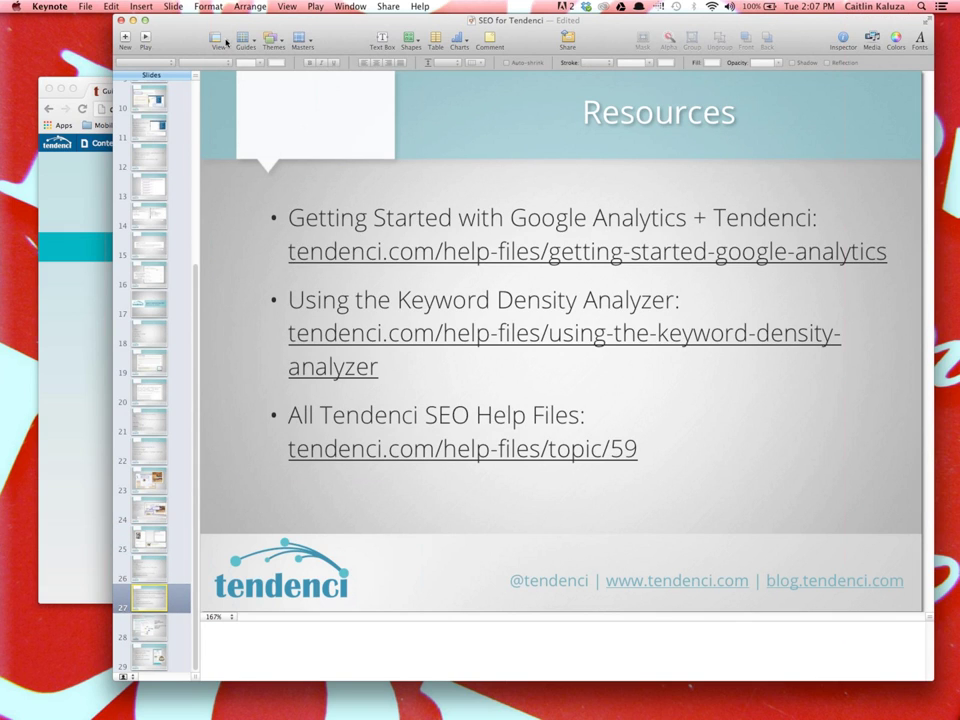
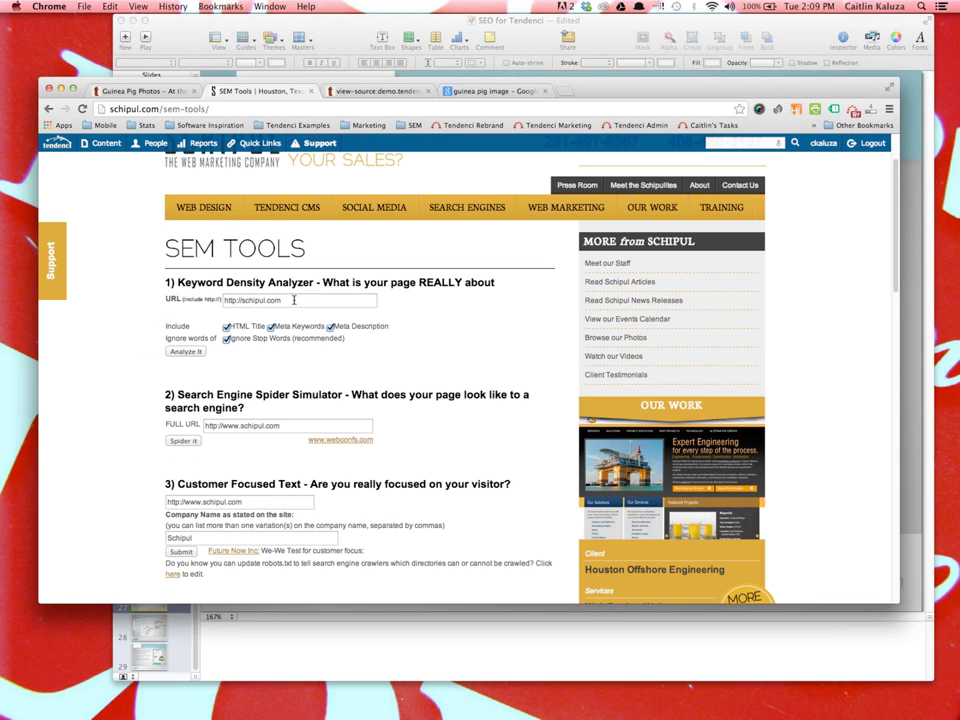
left_click_drag(290, 301, 203, 300)
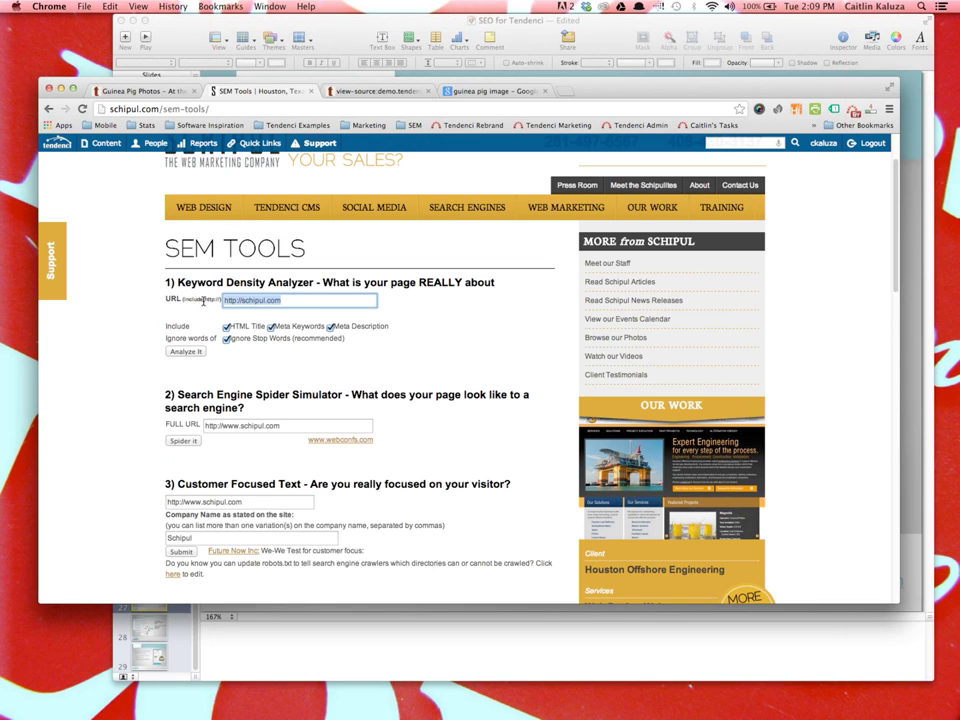
left_click(310, 300)
left_click(185, 352)
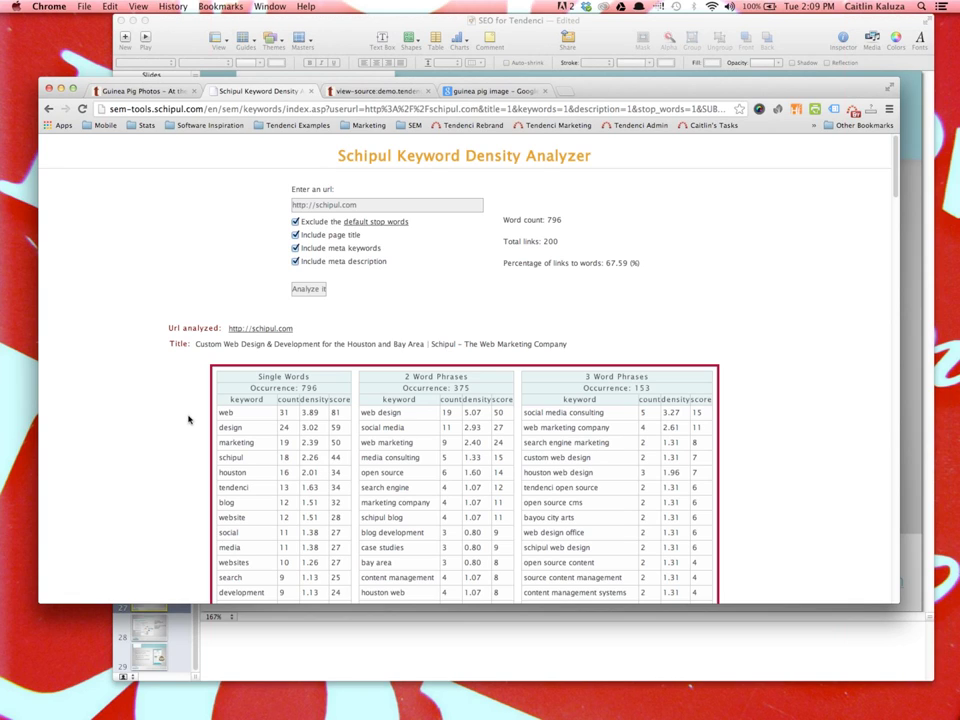
- Examine the top three-word phrases in the keyword density results, highlighting individual entries
scroll(692, 512, "down", 1)
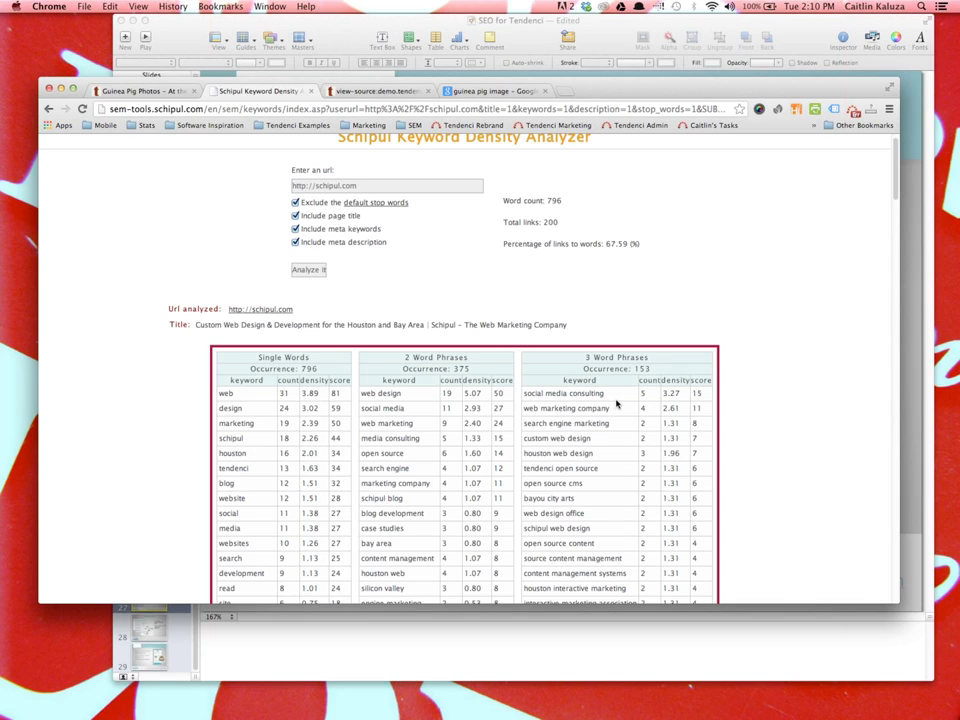
left_click_drag(609, 408, 553, 408)
left_click_drag(609, 423, 527, 422)
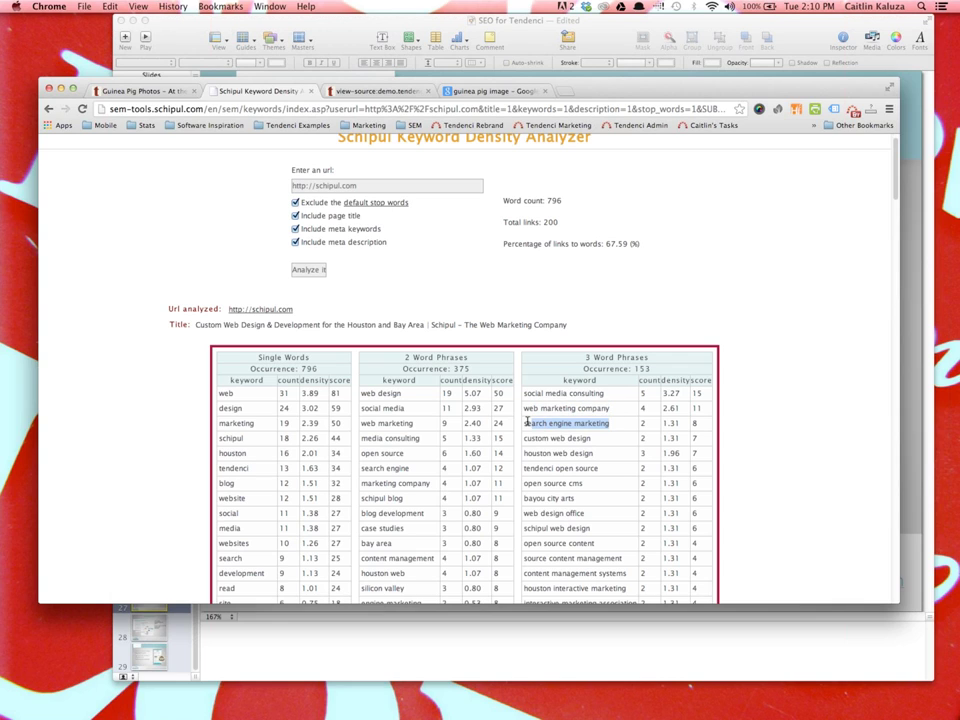
left_click_drag(609, 393, 553, 393)
left_click_drag(647, 437, 508, 436)
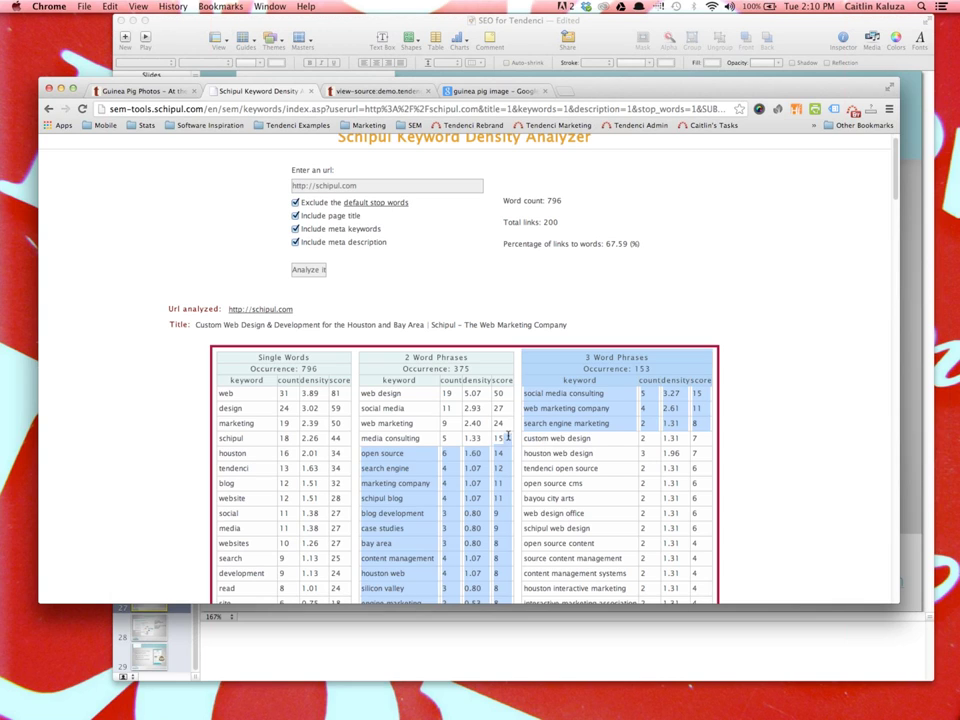
left_click(589, 453)
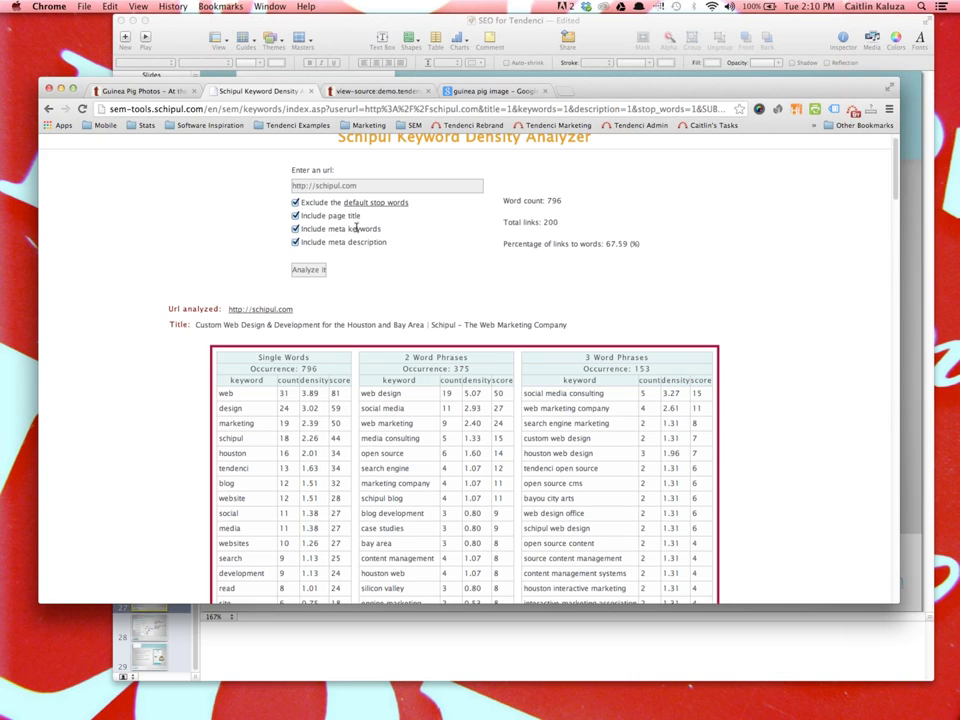
left_click(369, 185)
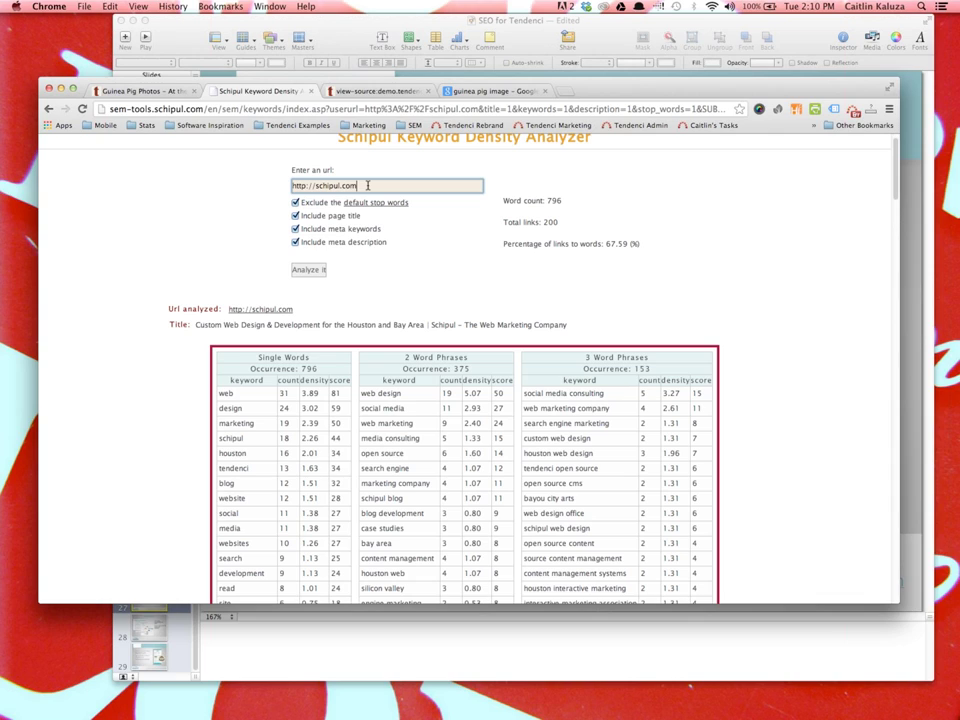
type("/about")
type("ompany")
left_click(306, 270)
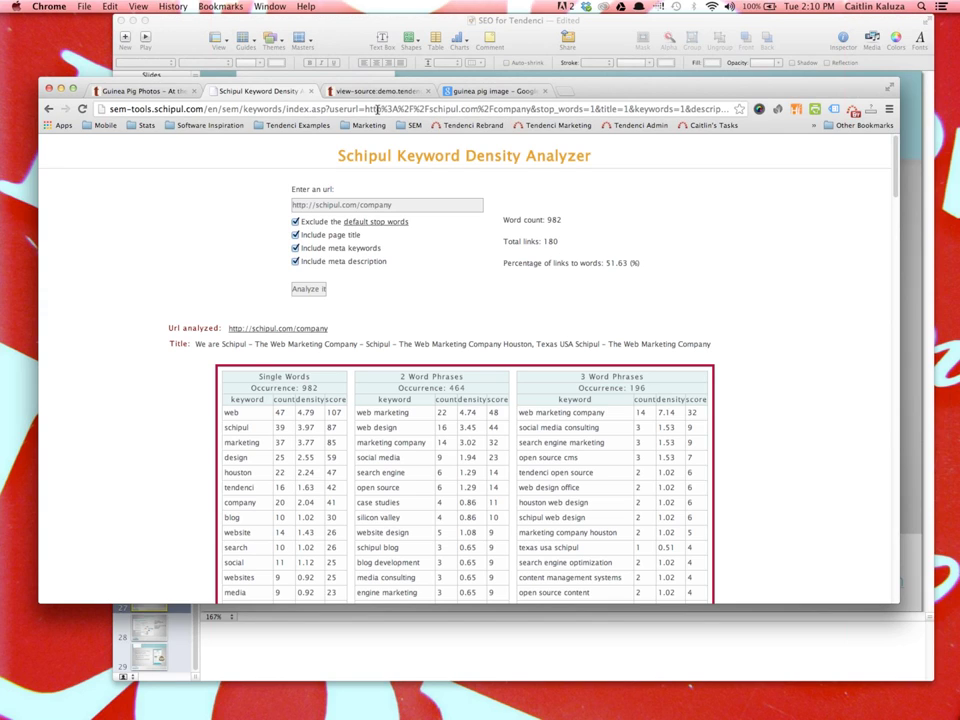
- Switch to the Tendenci demo site, open its About page and locate the page's Edit Meta option
left_click(152, 92)
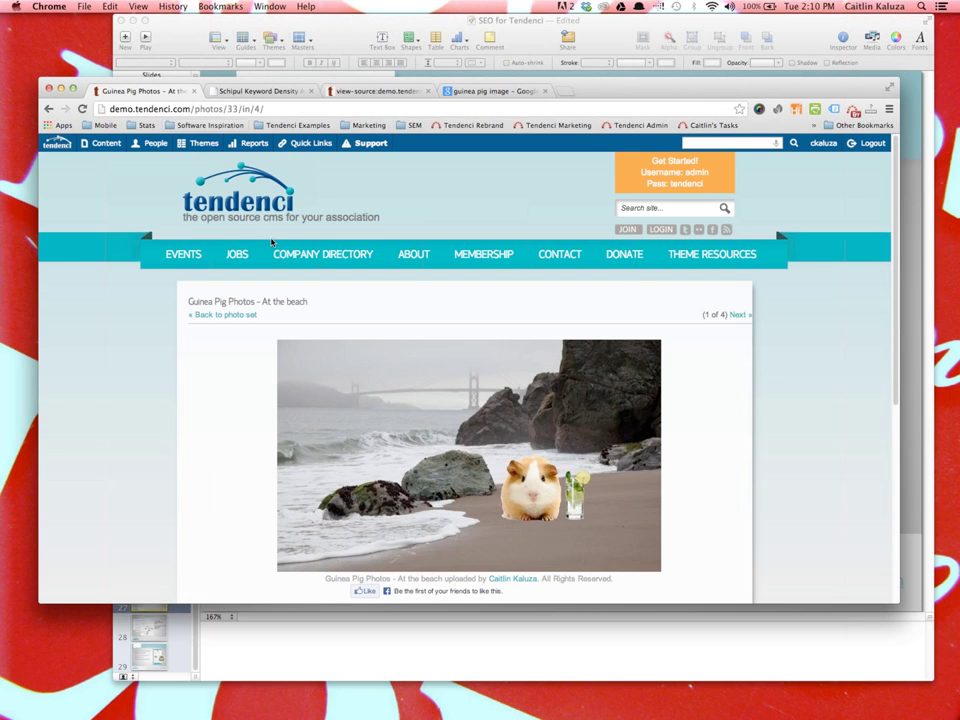
mouse_move(463, 258)
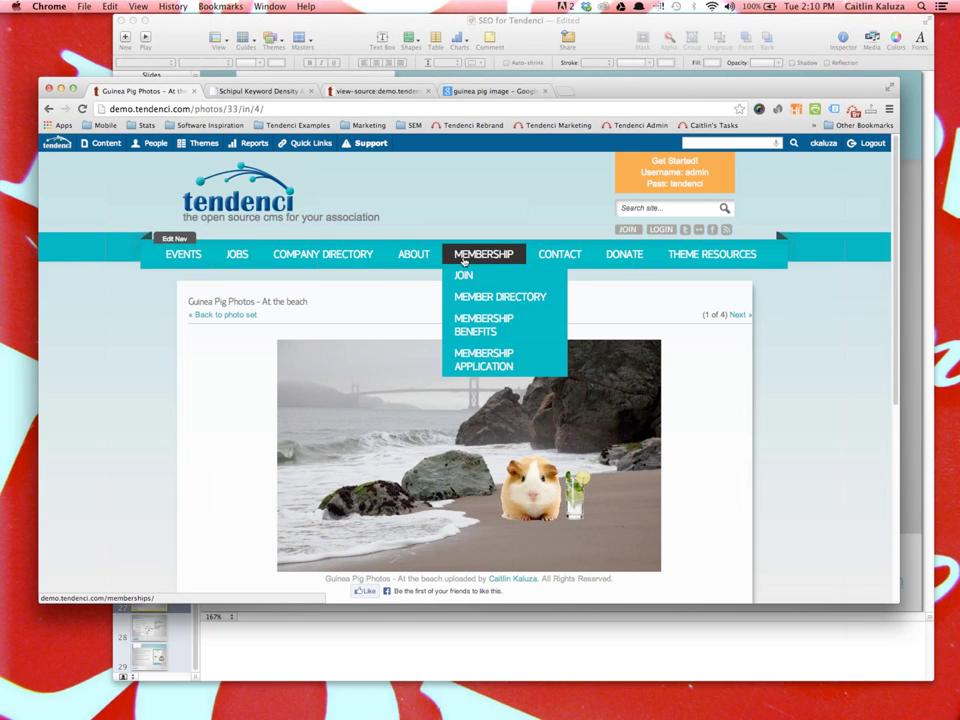
left_click(410, 253)
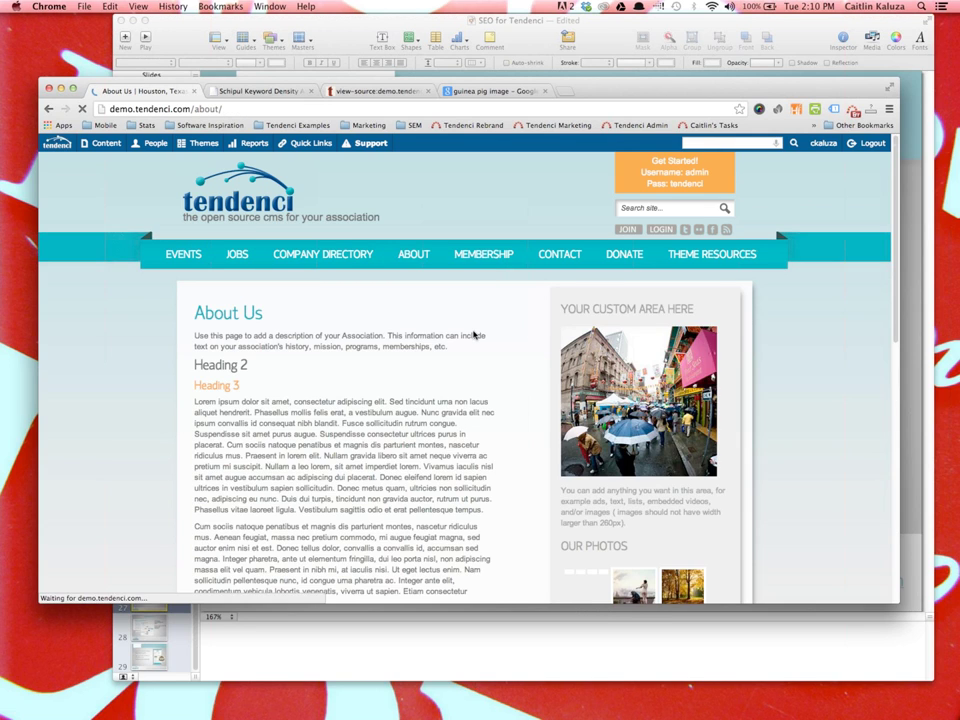
scroll(476, 340, "down", 4)
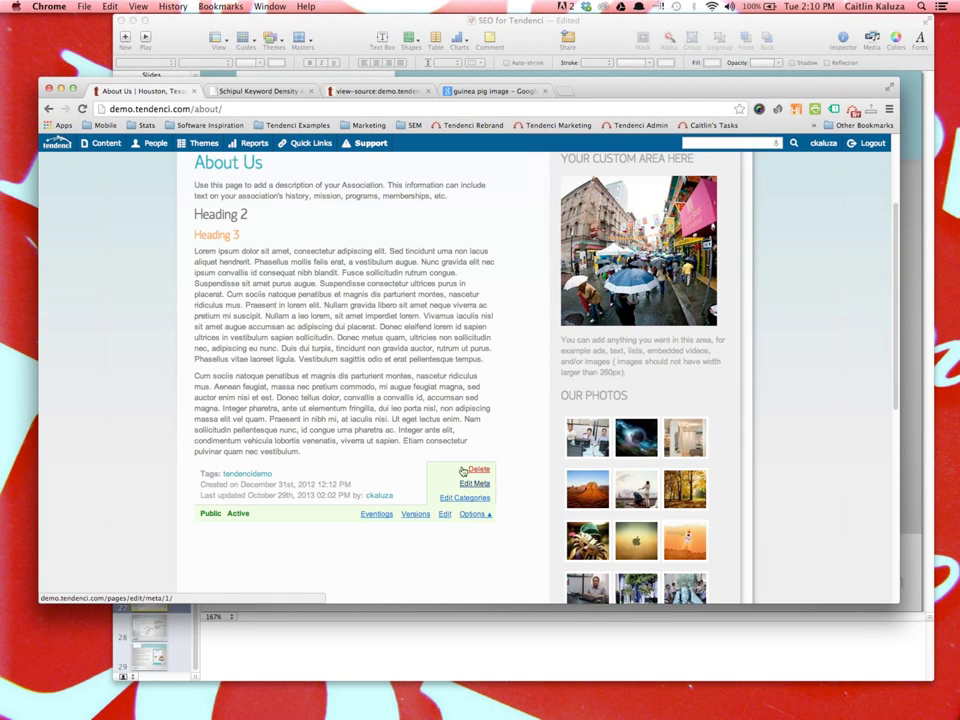
- From the demo site's home page, open the Theme Editor and look through the code of templates/homepage.html
scroll(122, 238, "up", 3)
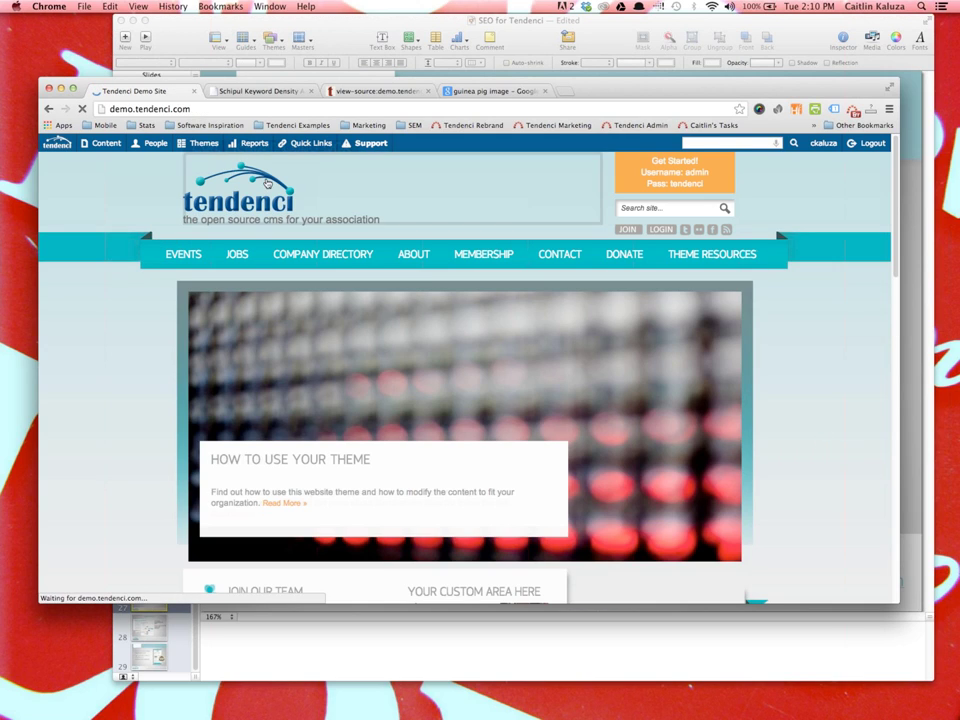
mouse_move(294, 145)
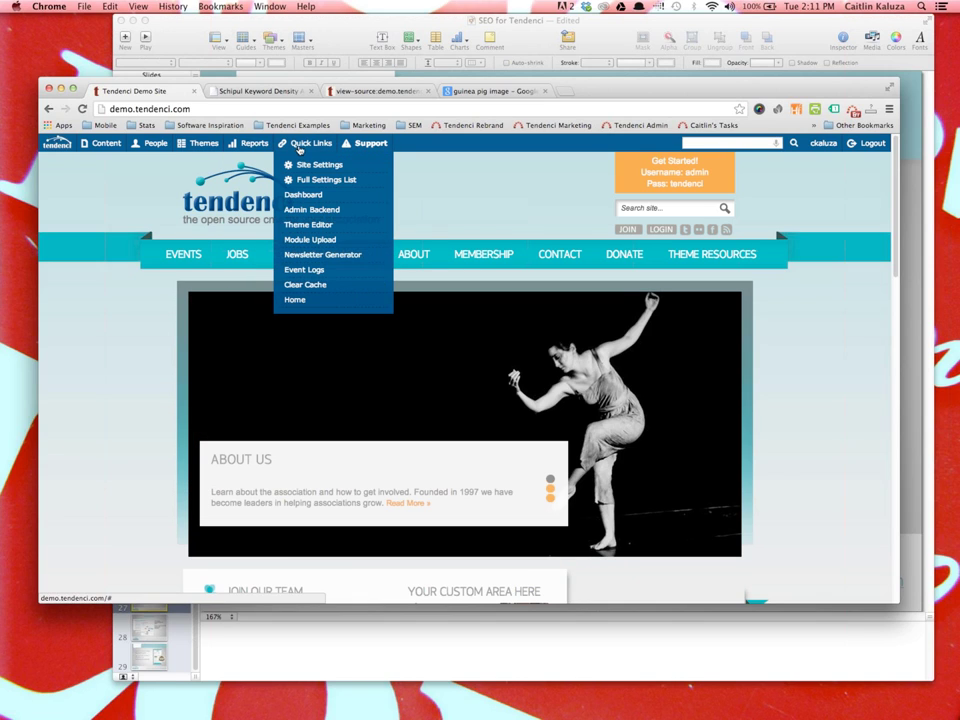
left_click(313, 224)
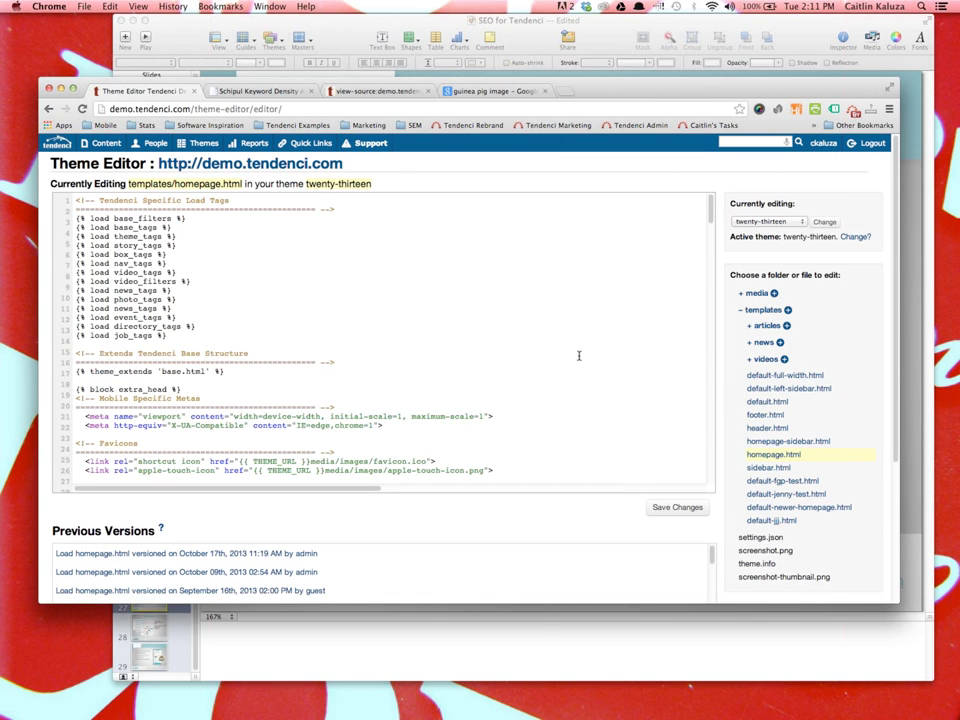
scroll(400, 545, "down", 1)
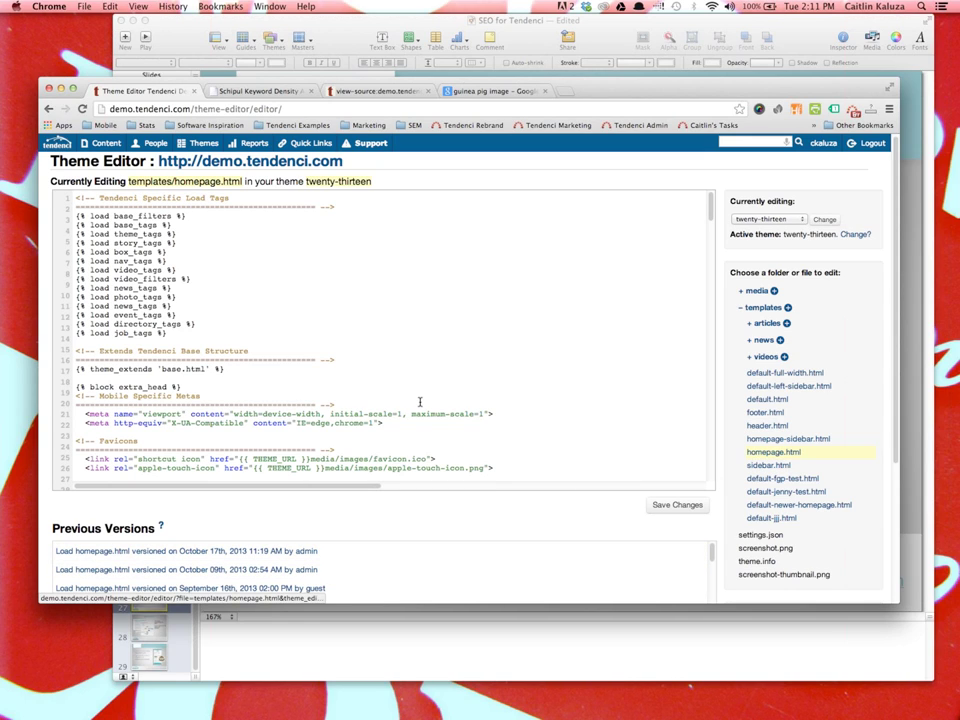
scroll(419, 402, "down", 5)
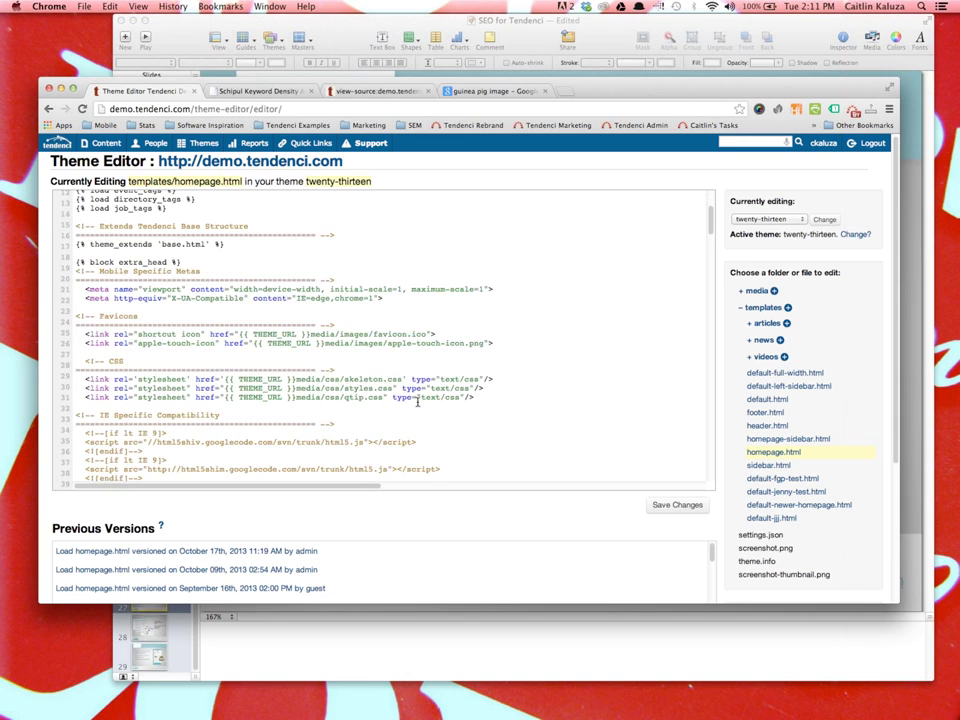
scroll(418, 402, "down", 8)
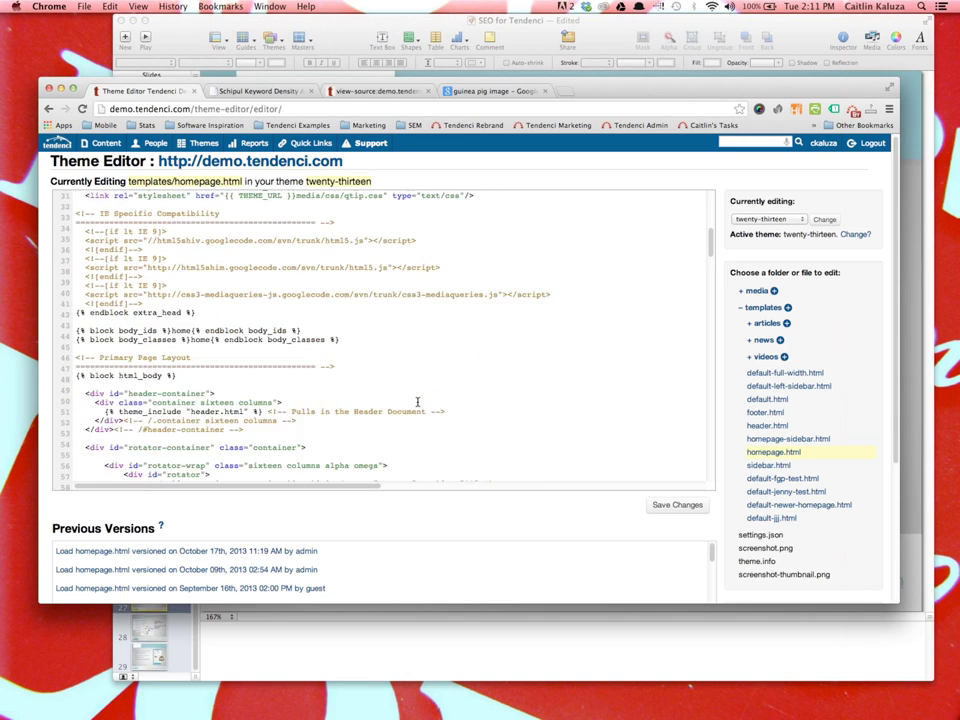
scroll(418, 402, "down", 10)
scroll(418, 402, "down", 20)
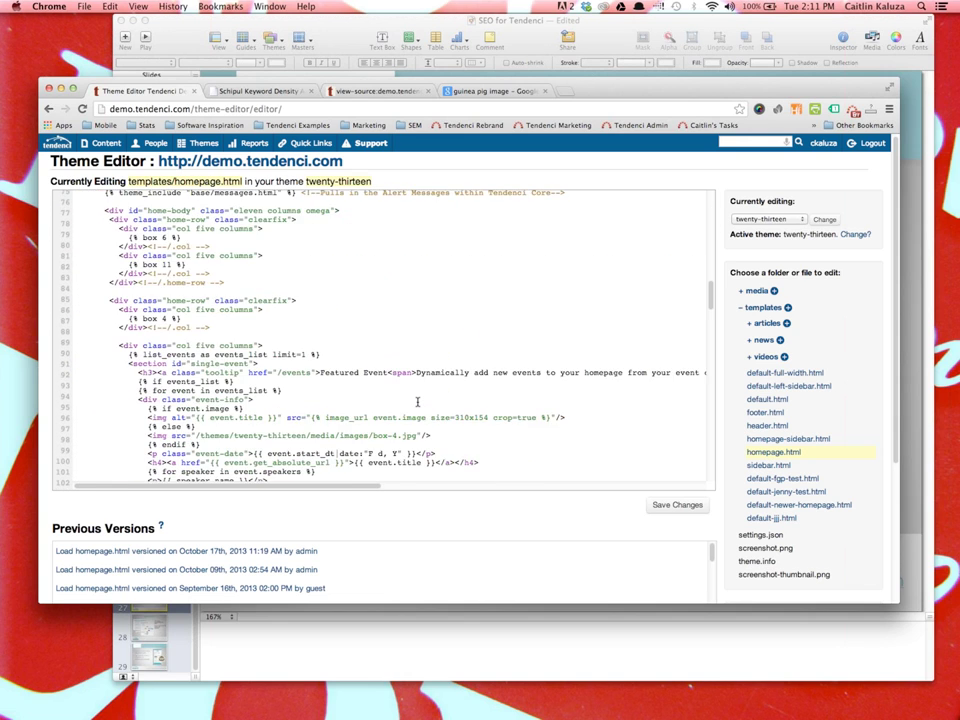
scroll(418, 402, "down", 10)
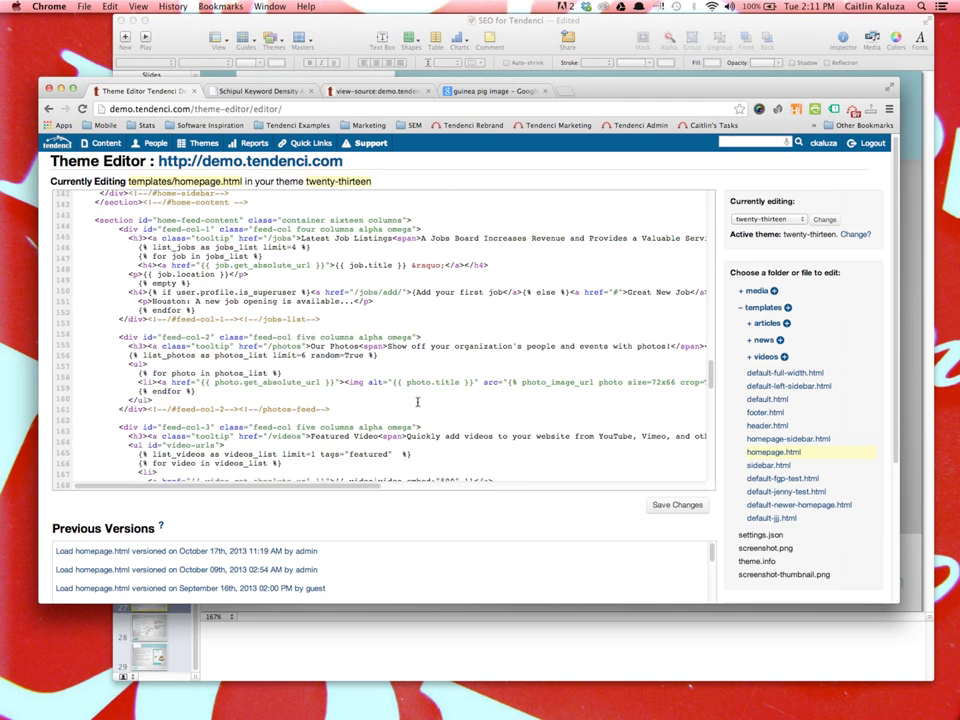
scroll(416, 408, "up", 20)
- Search the demo site's homepage template for "meta" and for "keywo"
key("super+f")
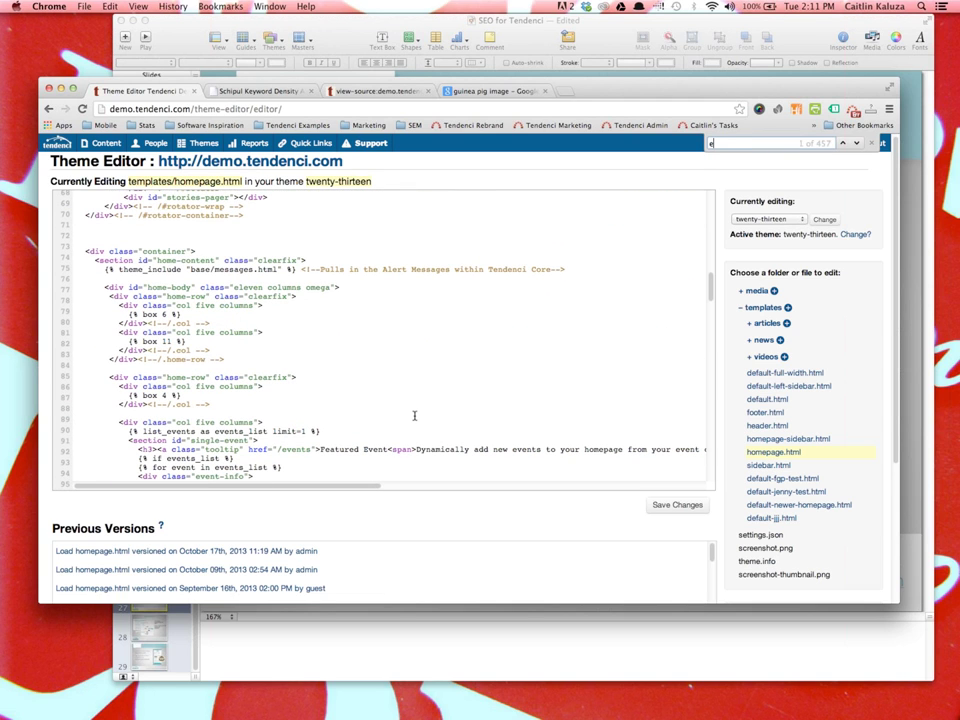
type("meta")
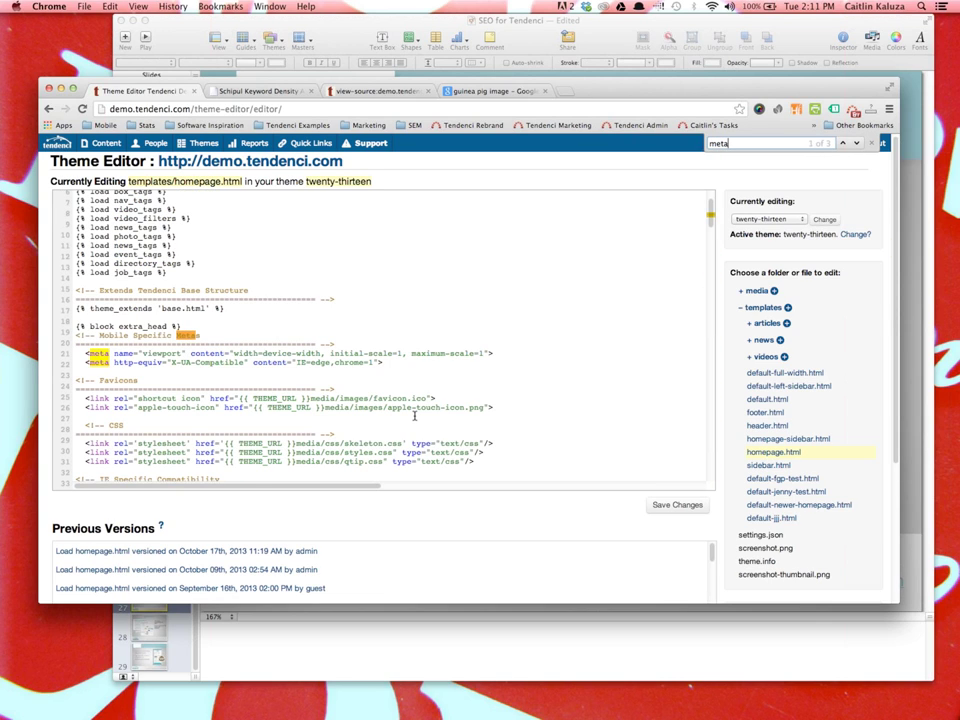
key("super+f")
type("keywo")
scroll(414, 416, "down", 5)
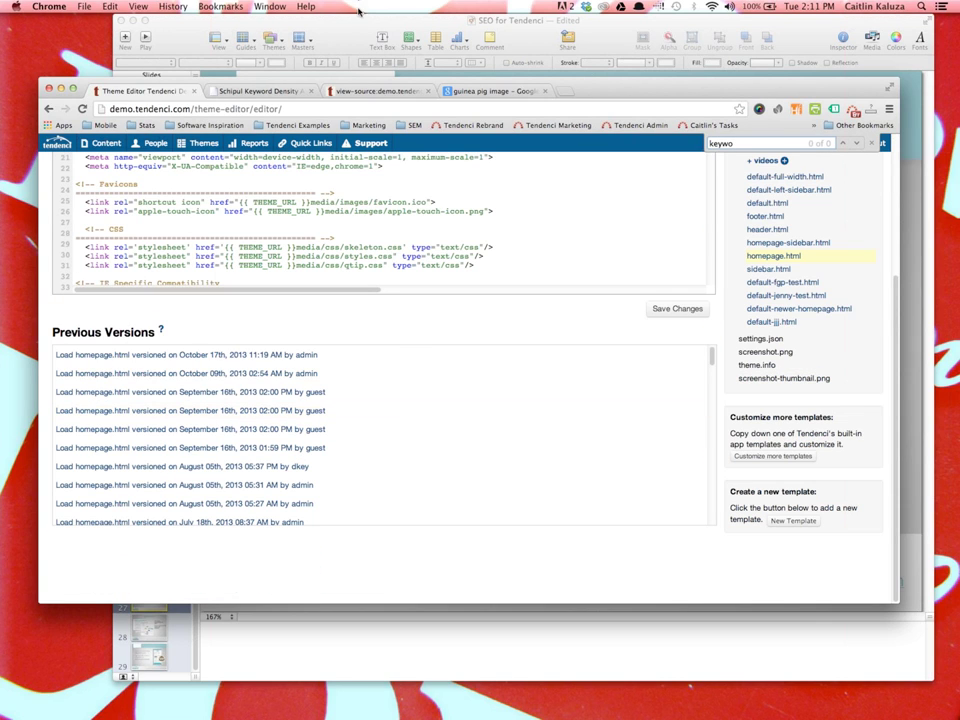
- Go to schipul.com/accounts/login/ and open the Schipul site's Theme Editor
left_click(209, 109)
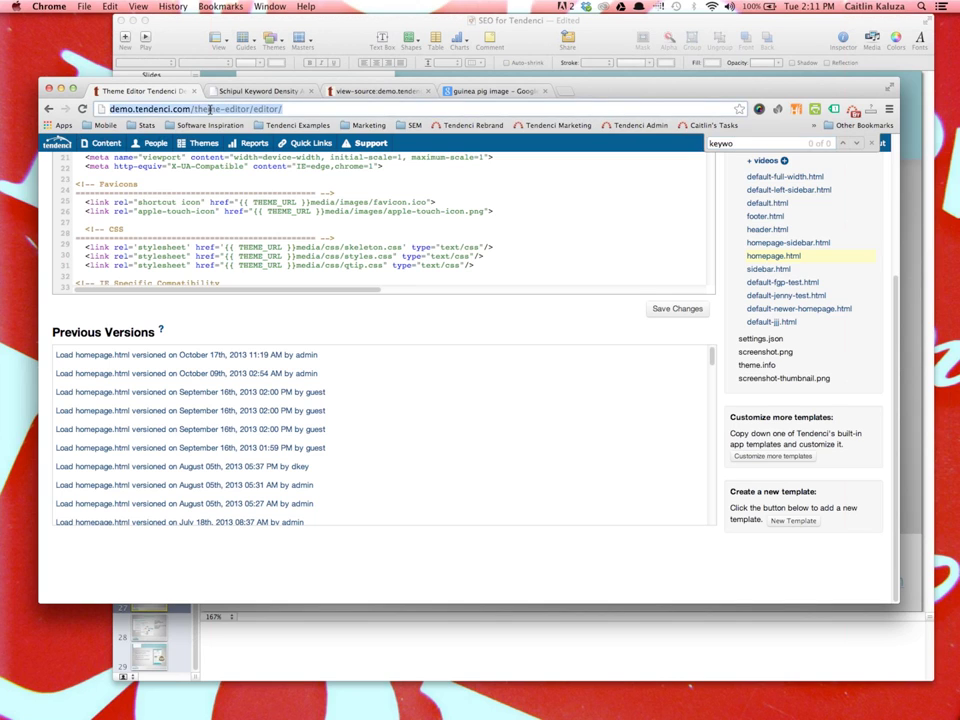
type("schipul.com/")
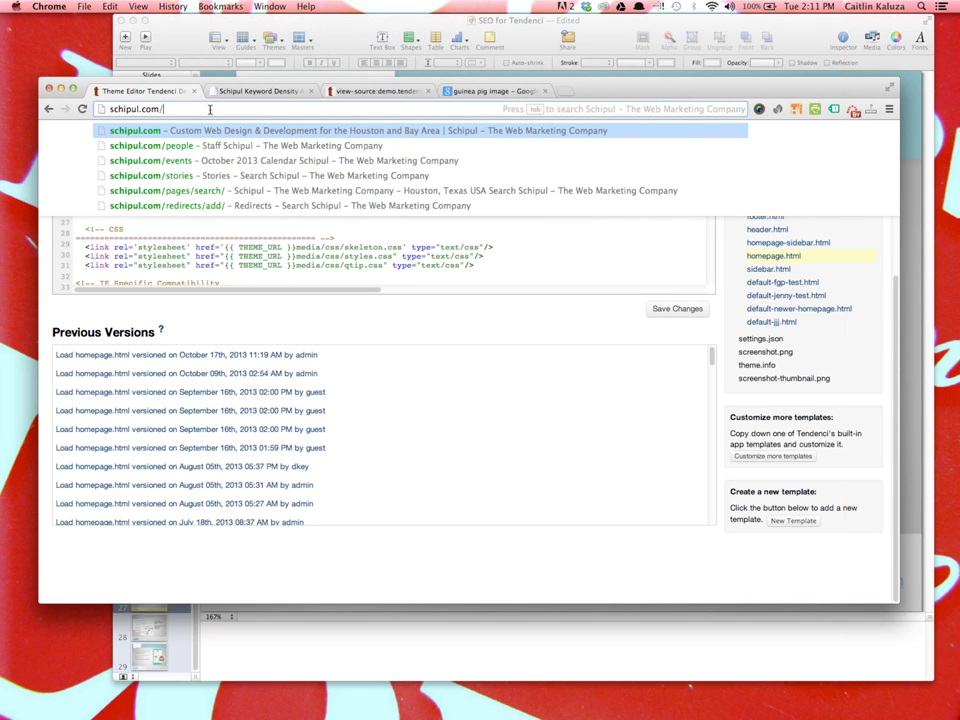
type("a")
key("Return")
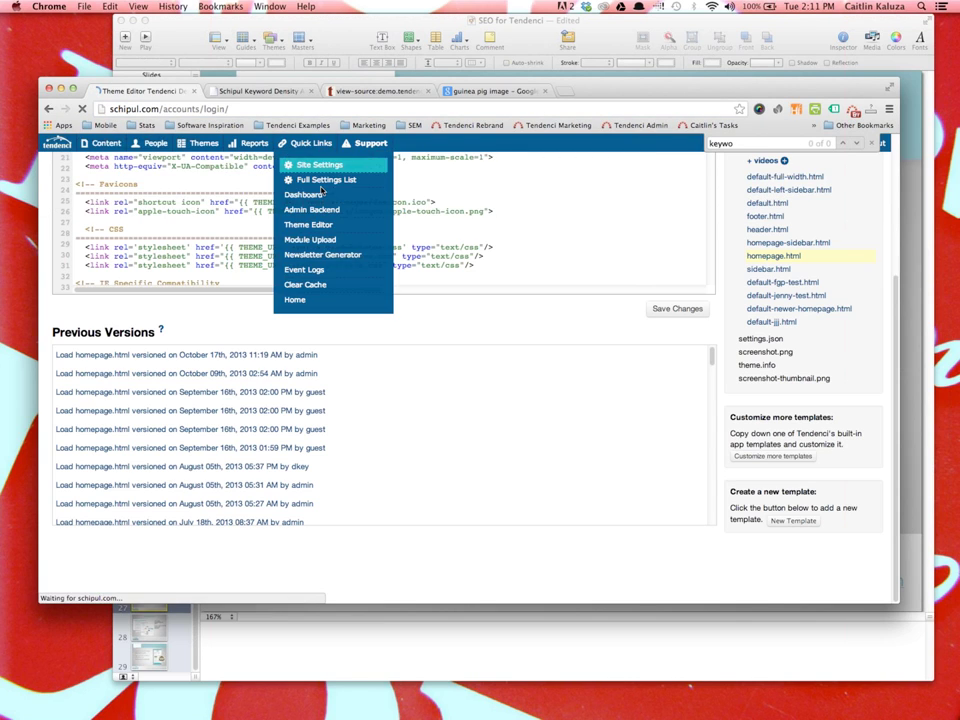
mouse_move(257, 143)
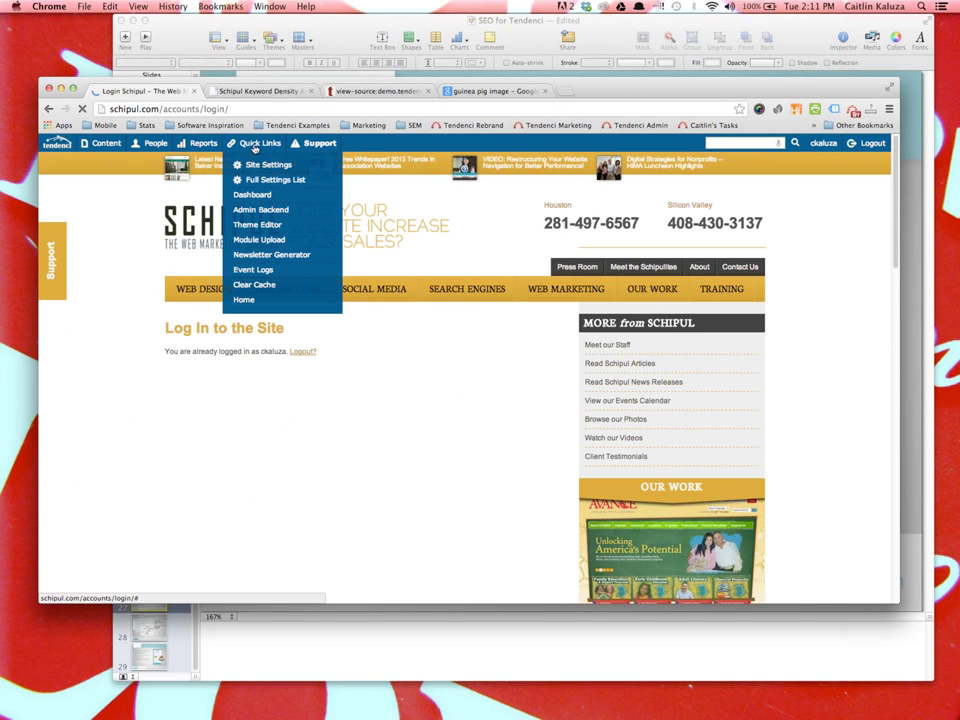
left_click(250, 230)
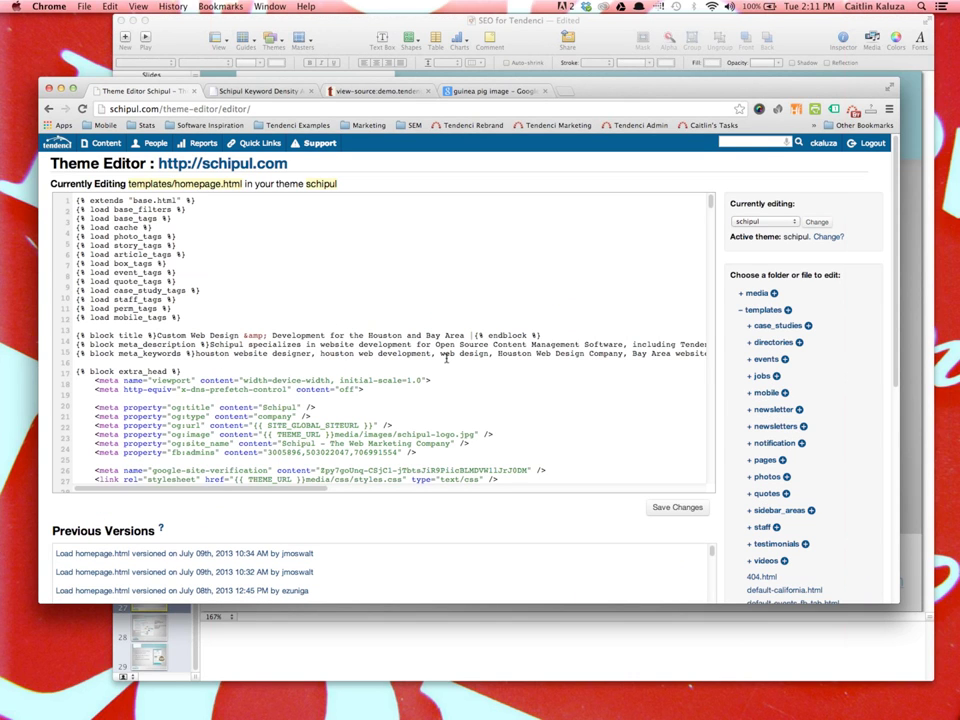
- Examine the title, meta_description and meta_keywords blocks in Schipul's homepage.html, highlighting the text of each one
scroll(845, 540, "down", 3)
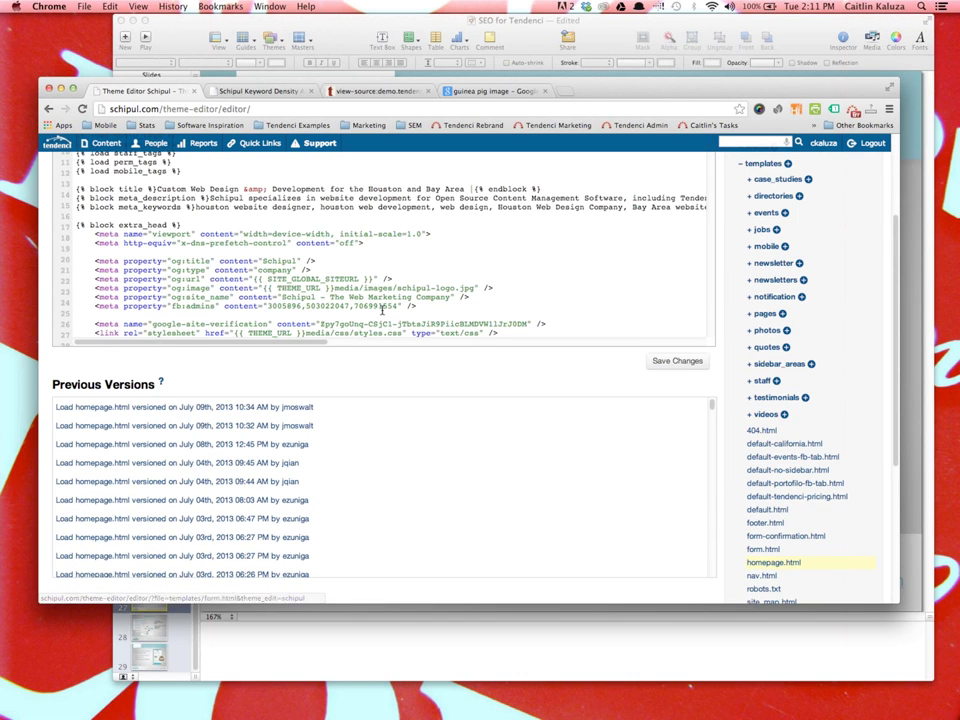
scroll(133, 220, "up", 3)
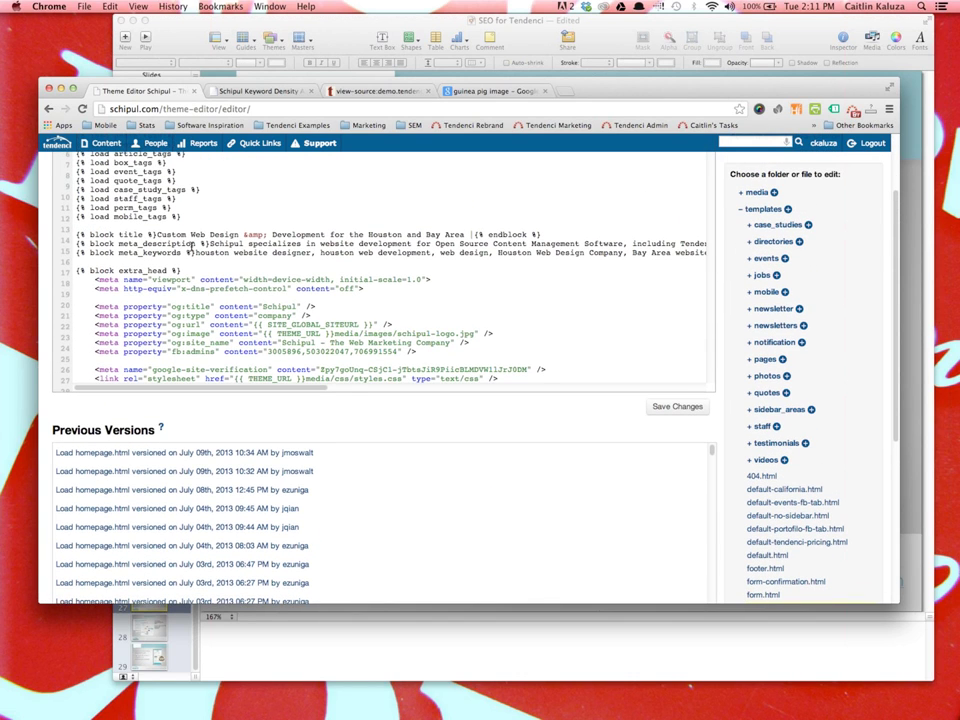
left_click_drag(158, 234, 470, 235)
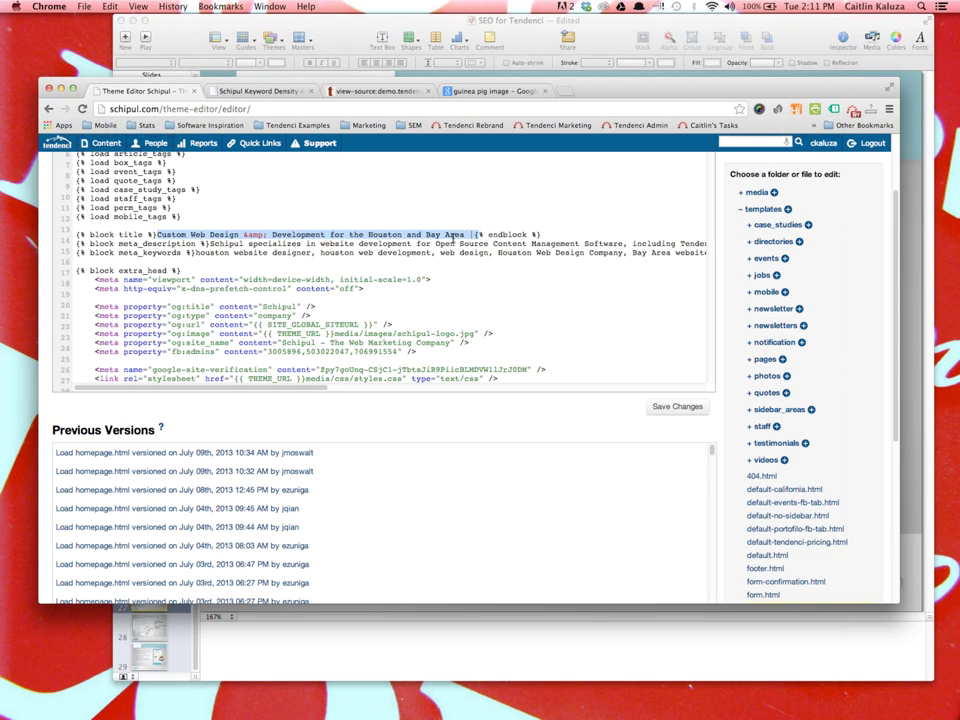
left_click_drag(205, 244, 441, 244)
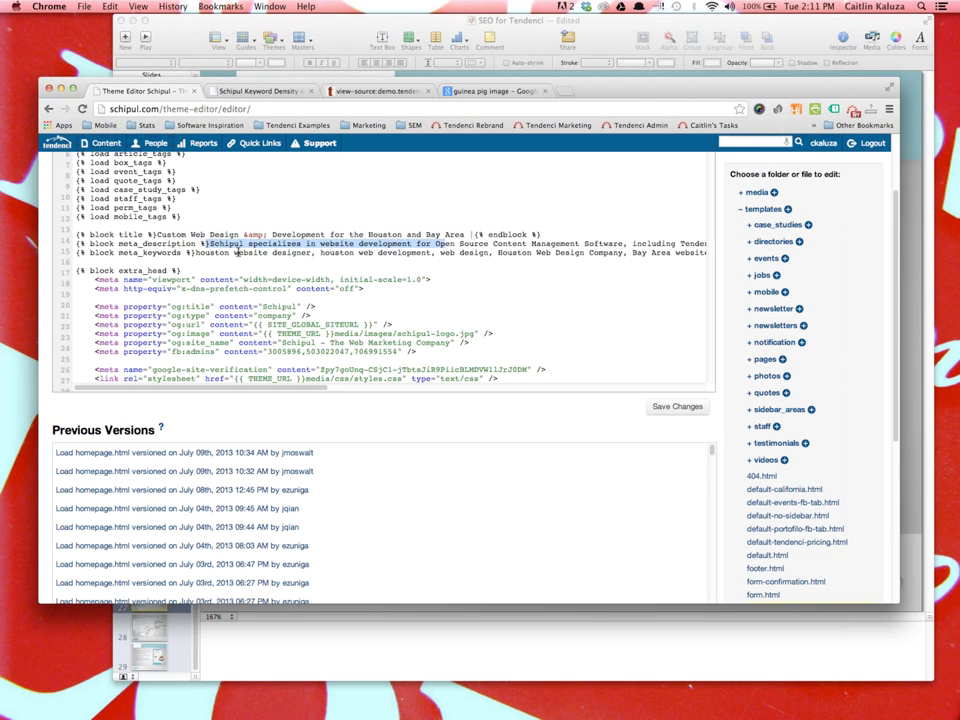
left_click_drag(197, 253, 321, 253)
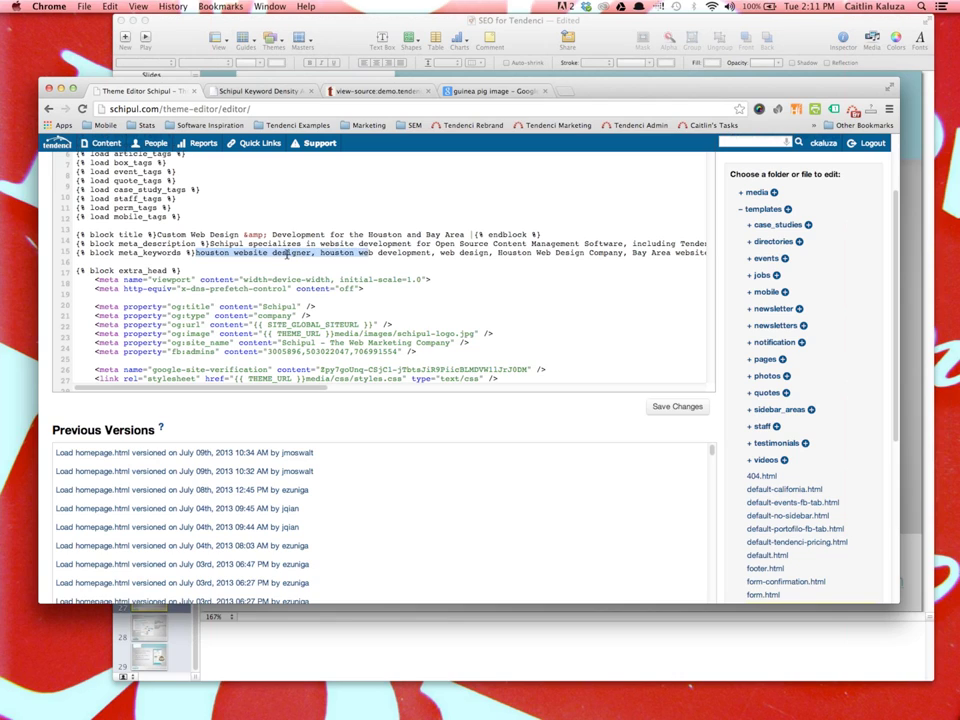
left_click(273, 252)
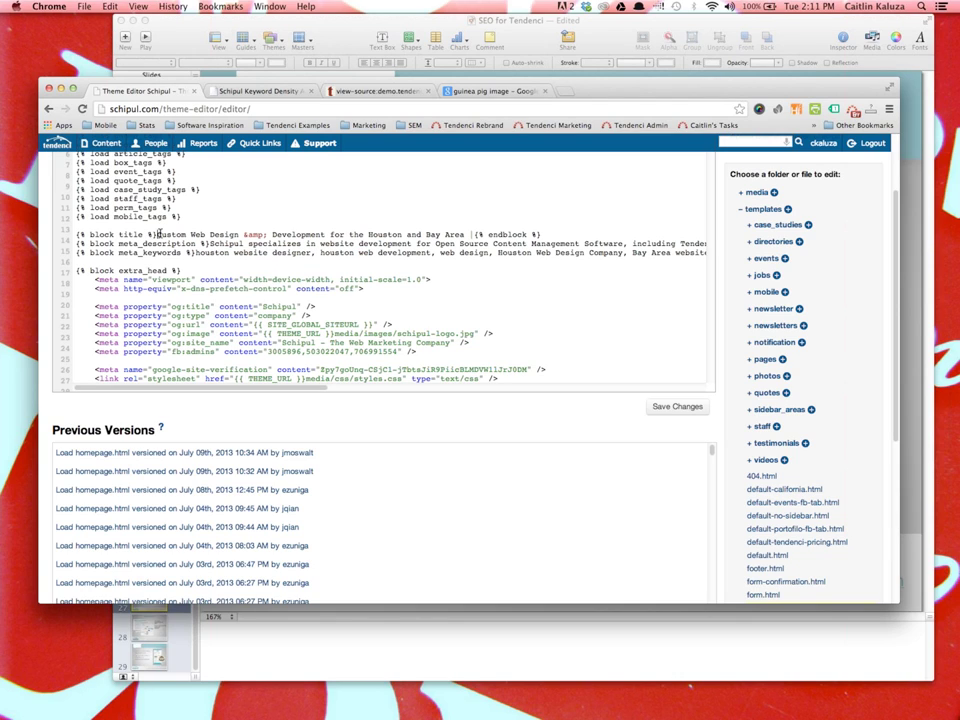
- Highlight the title block's text and the opening meta_keywords tag in homepage.html, retyping the brace before the title's endblock
left_click_drag(157, 234, 462, 236)
left_click(466, 235)
key("Delete")
type("{")
left_click_drag(196, 252, 78, 252)
left_click(203, 239)
scroll(200, 260, "up", 3)
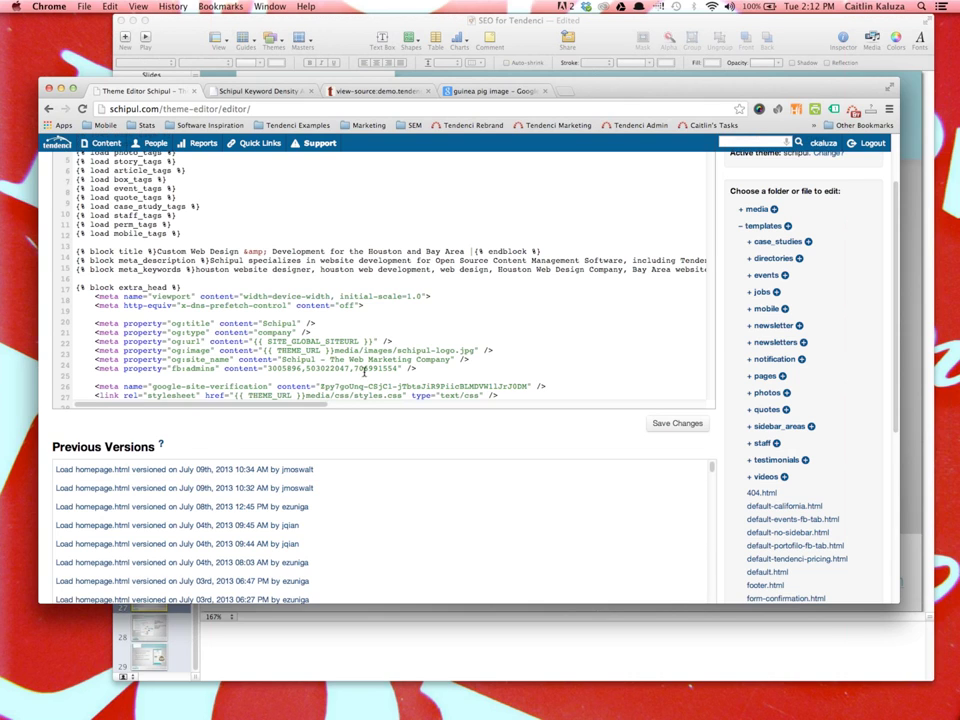
scroll(227, 246, "up", 2)
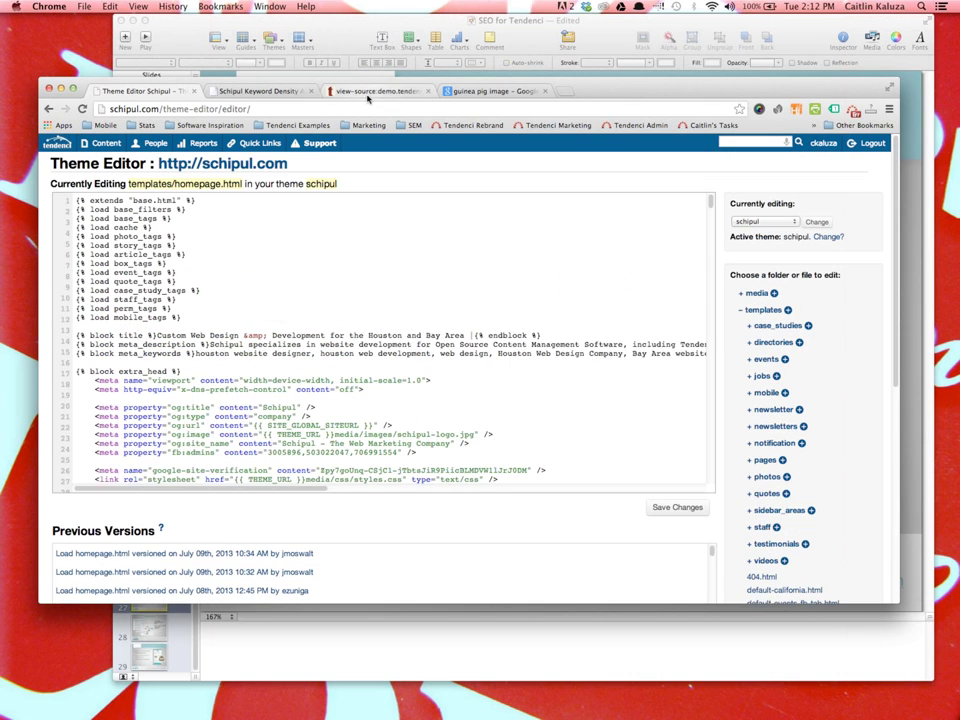
- Check the Resources slide in Keynote, return to Chrome and open the Help Files page on tendenci.com
left_click(270, 72)
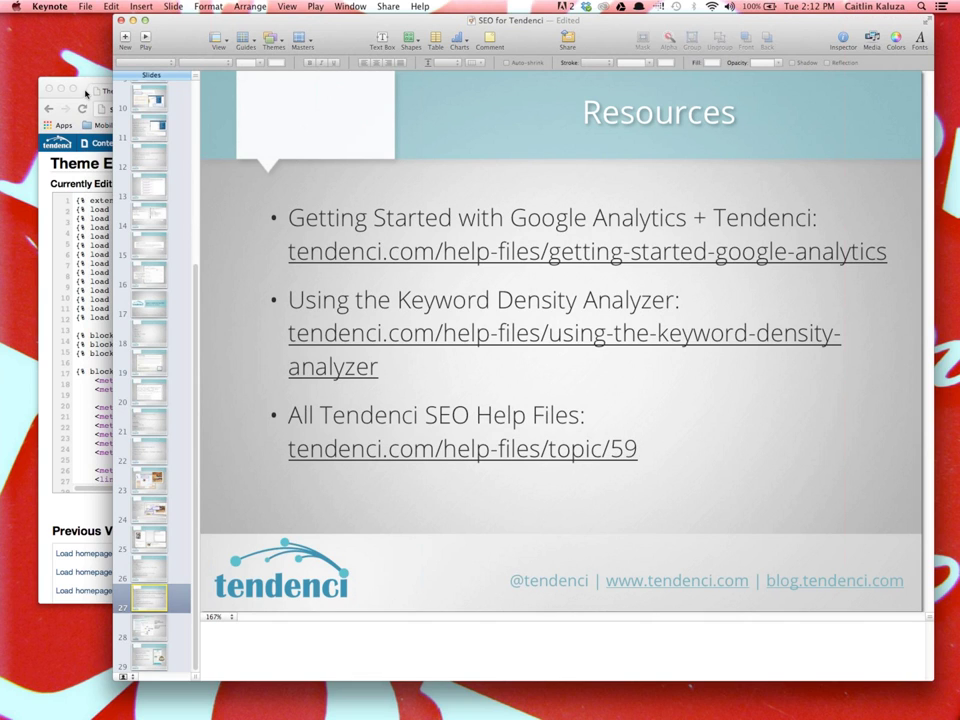
left_click(85, 85)
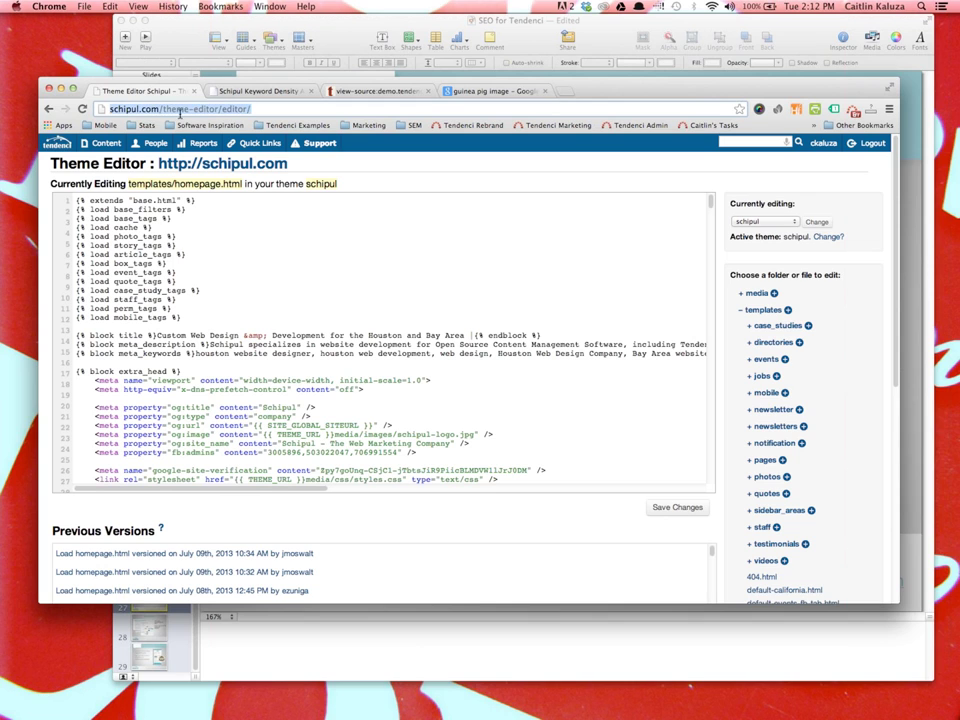
type("tendenci.com")
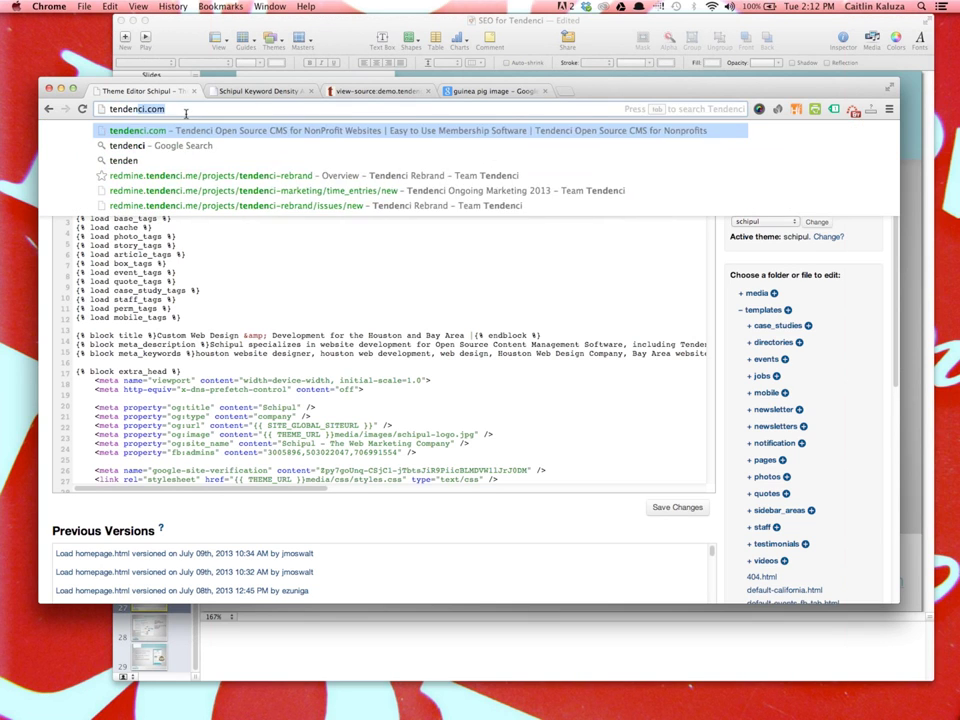
key("Return")
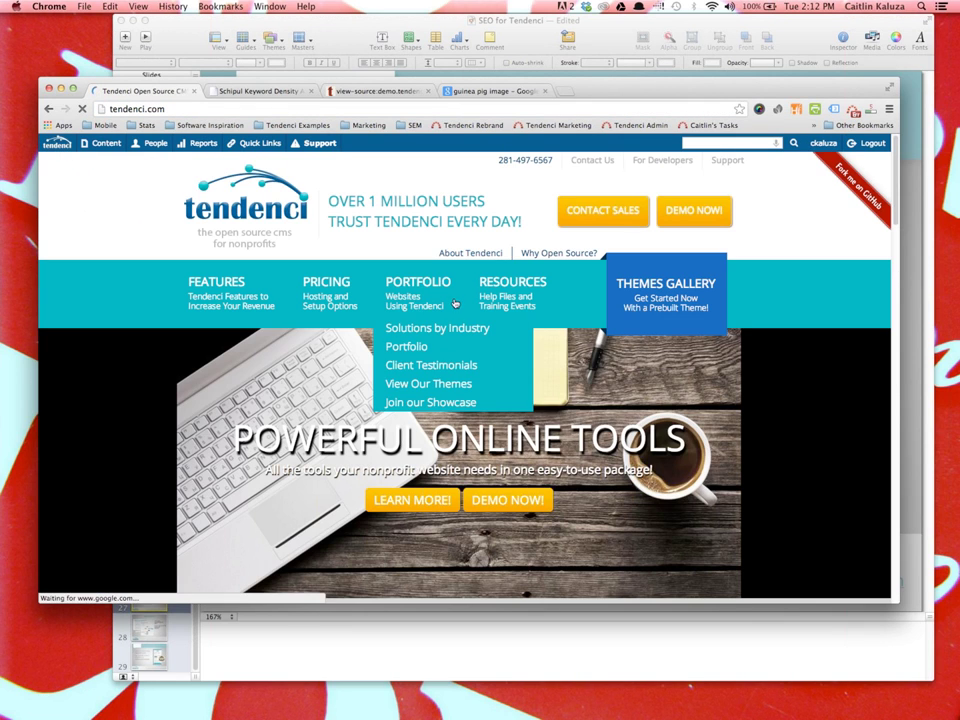
mouse_move(533, 297)
left_click(565, 368)
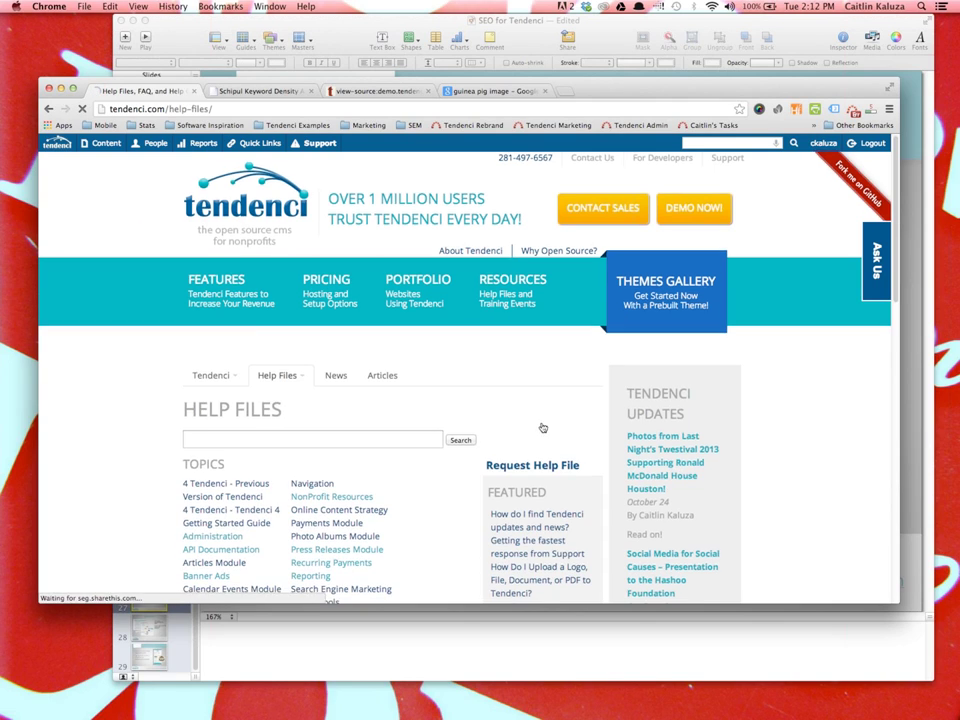
- Open the Search Engine Marketing Tips & Tools topic and look through its list of help files
scroll(540, 426, "down", 5)
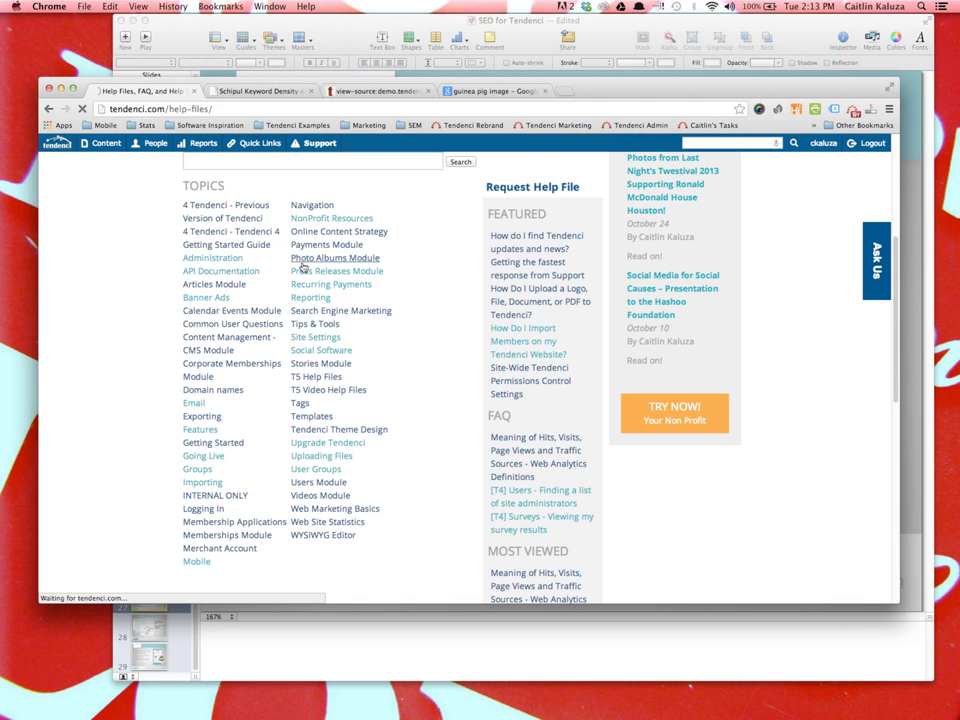
left_click(308, 312)
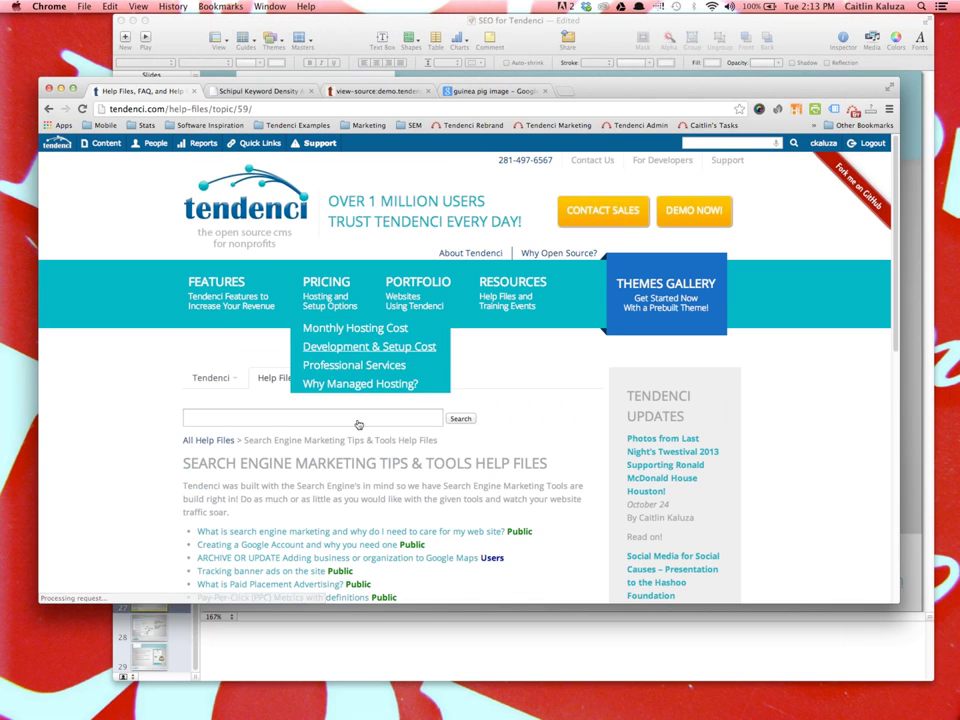
scroll(413, 505, "down", 5)
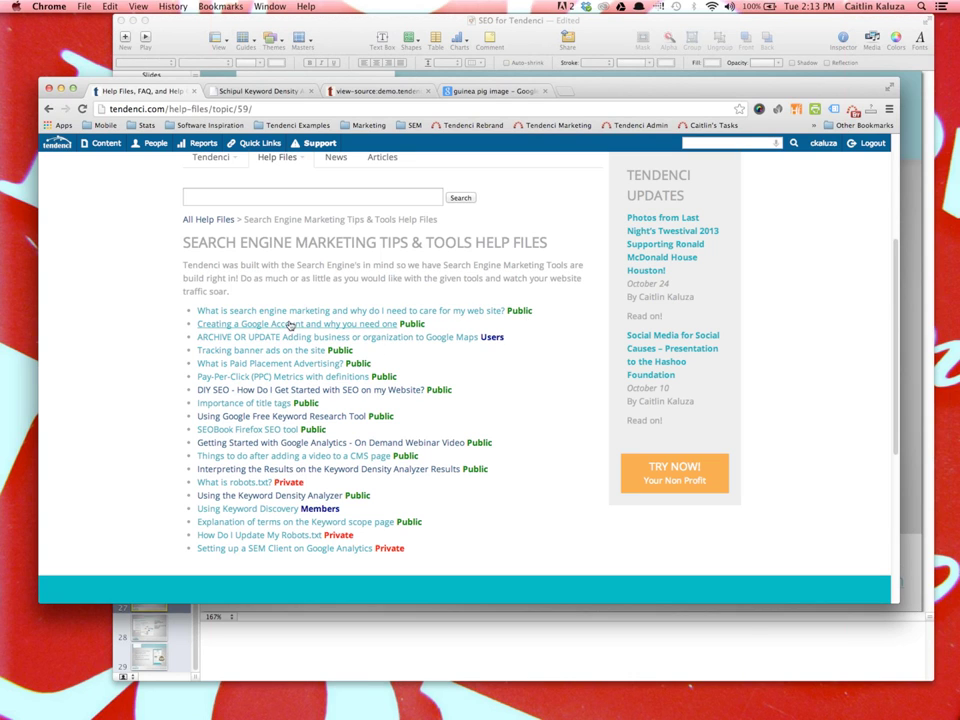
scroll(289, 510, "up", 5)
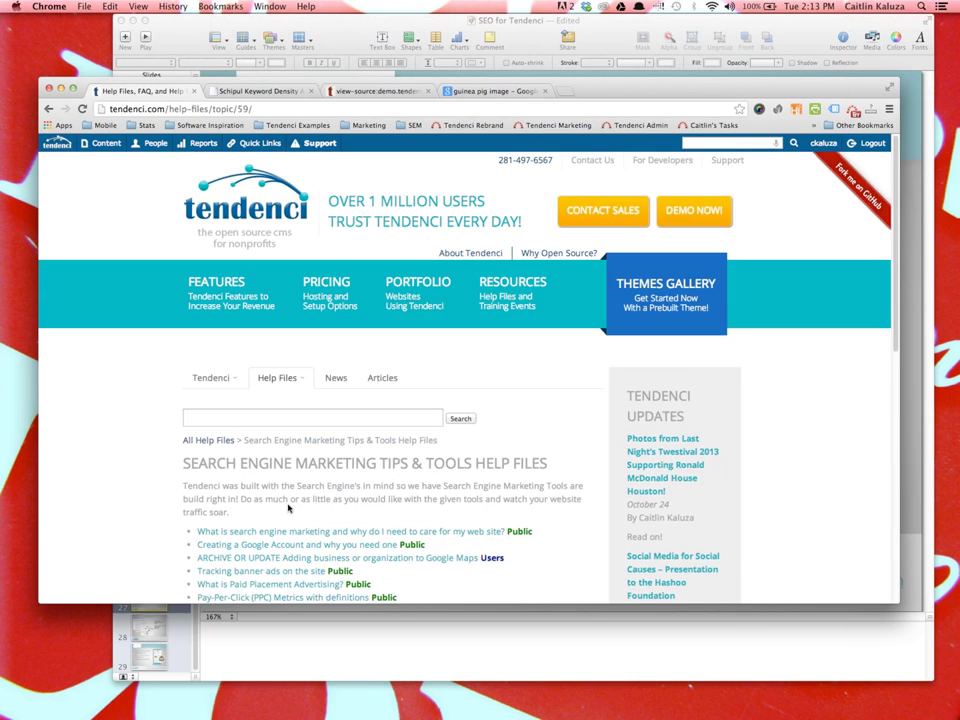
scroll(289, 510, "down", 3)
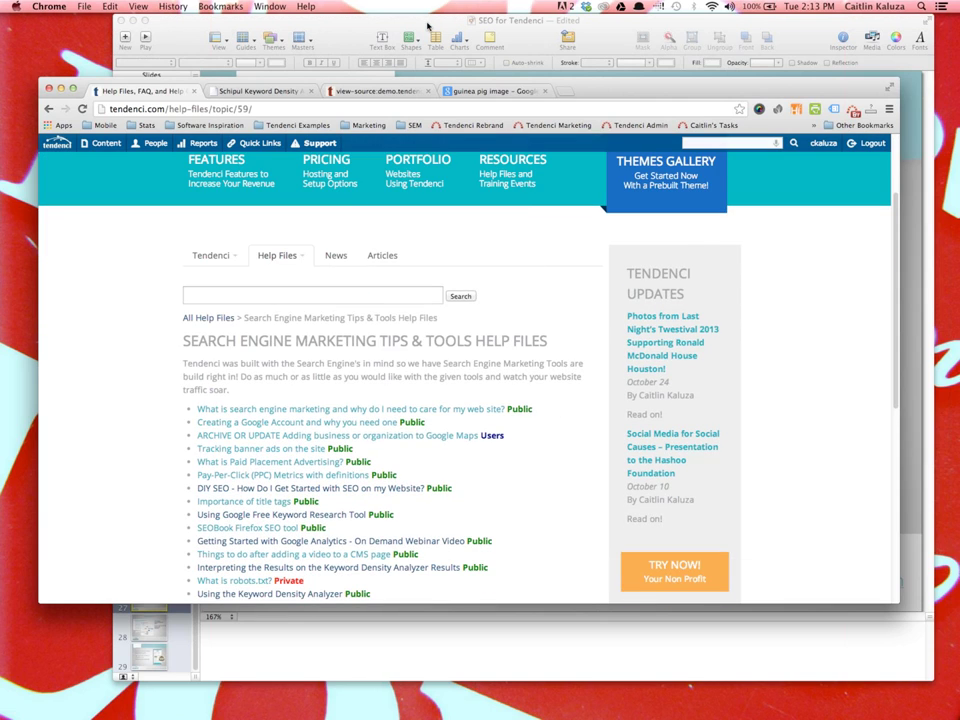
- Switch to the Keynote presentation and show slide 28, Questions?, followed by slide 29, Keep Up to Date With New Features
left_click(428, 25)
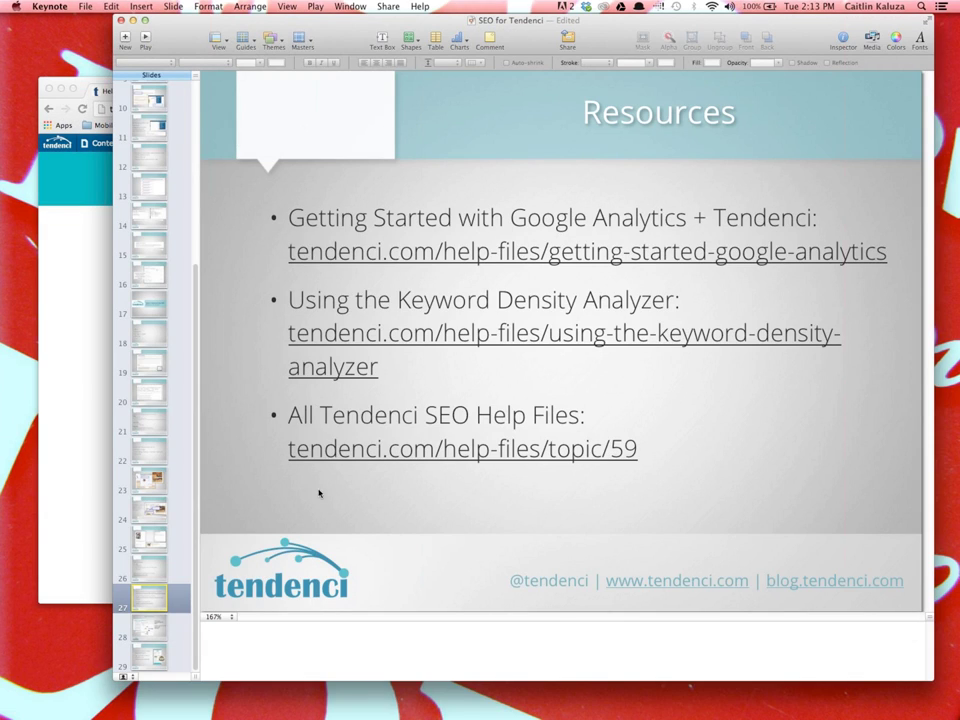
left_click(150, 627)
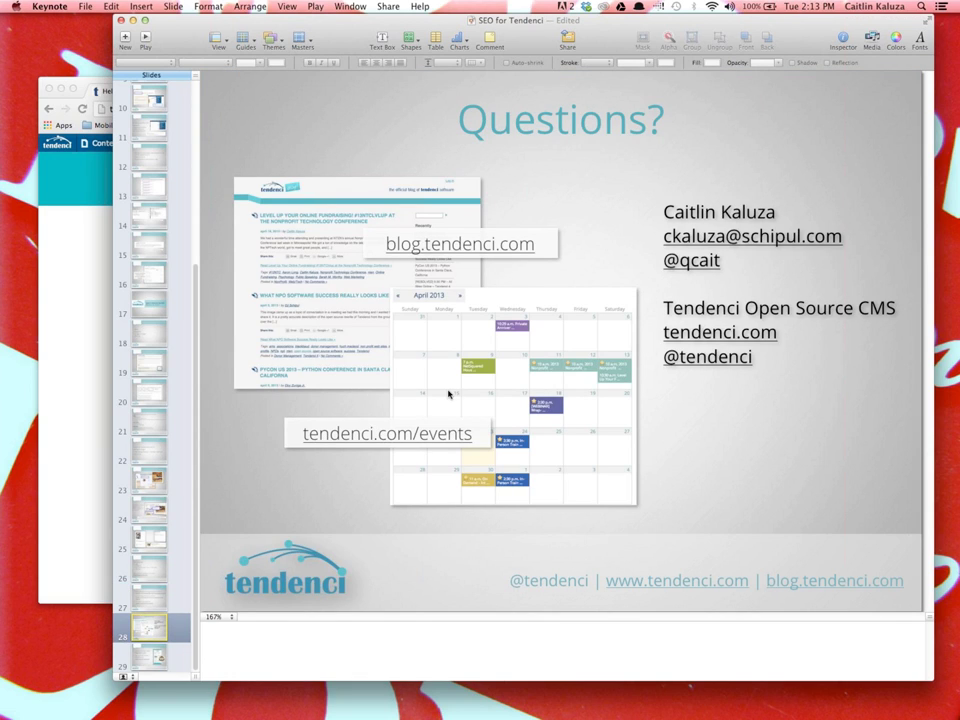
left_click(152, 652)
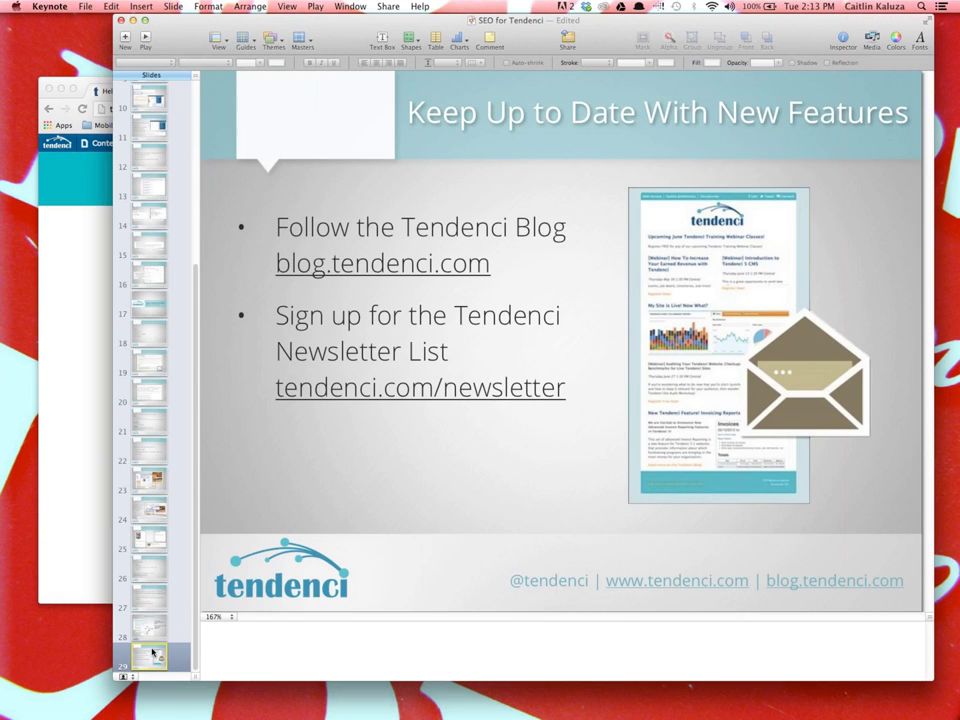